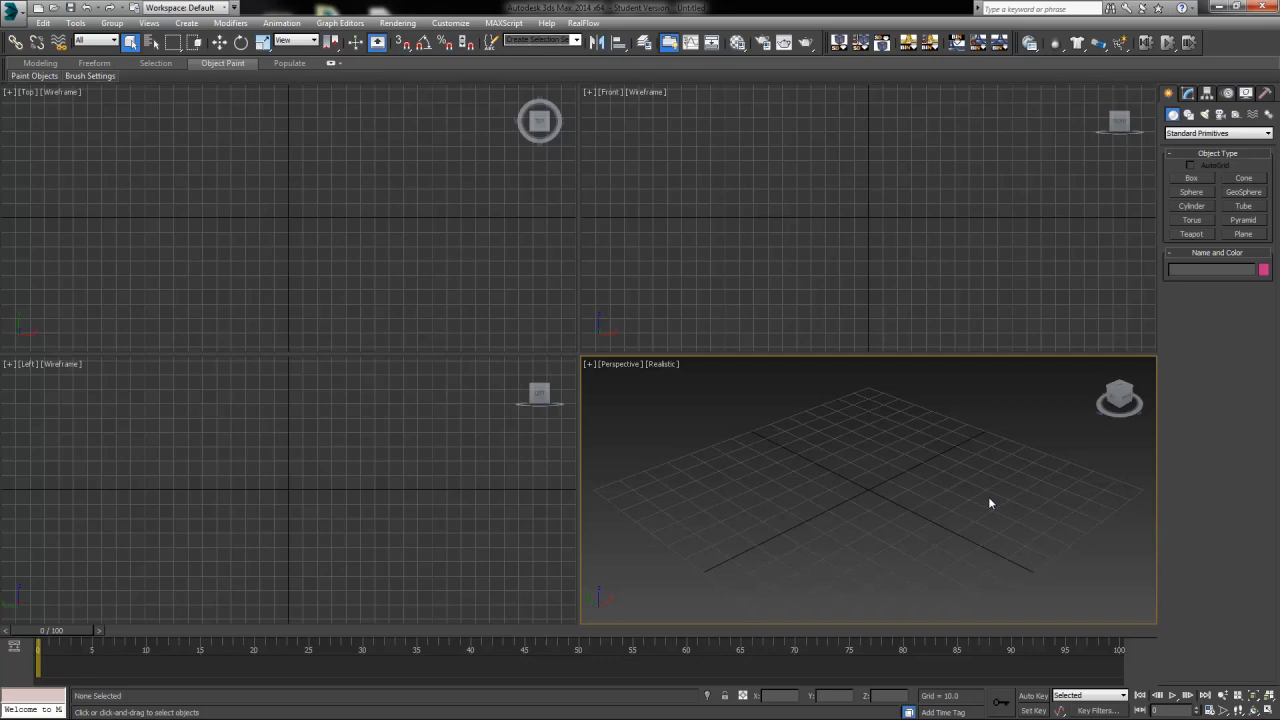
# Create a sphere of about 21 radius at the origin in the Top viewport
pyautogui.click(1192, 192)
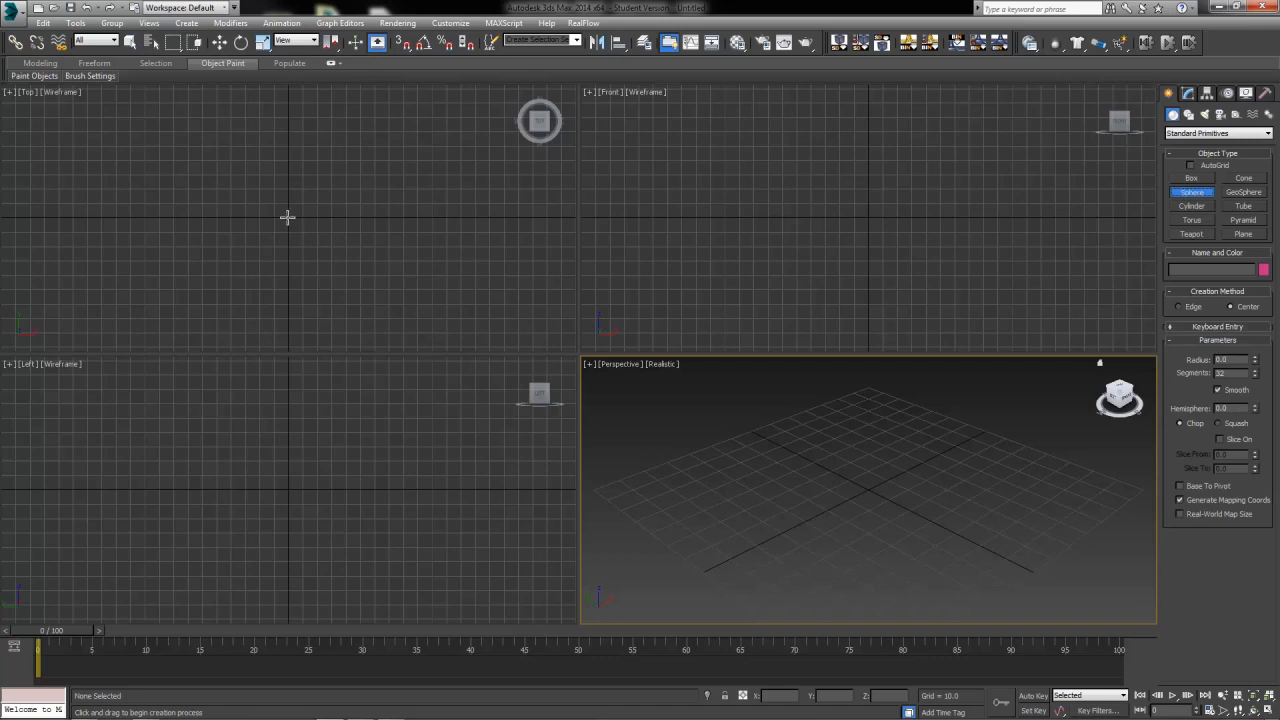
pyautogui.moveTo(287, 217); pyautogui.dragTo(303, 245)
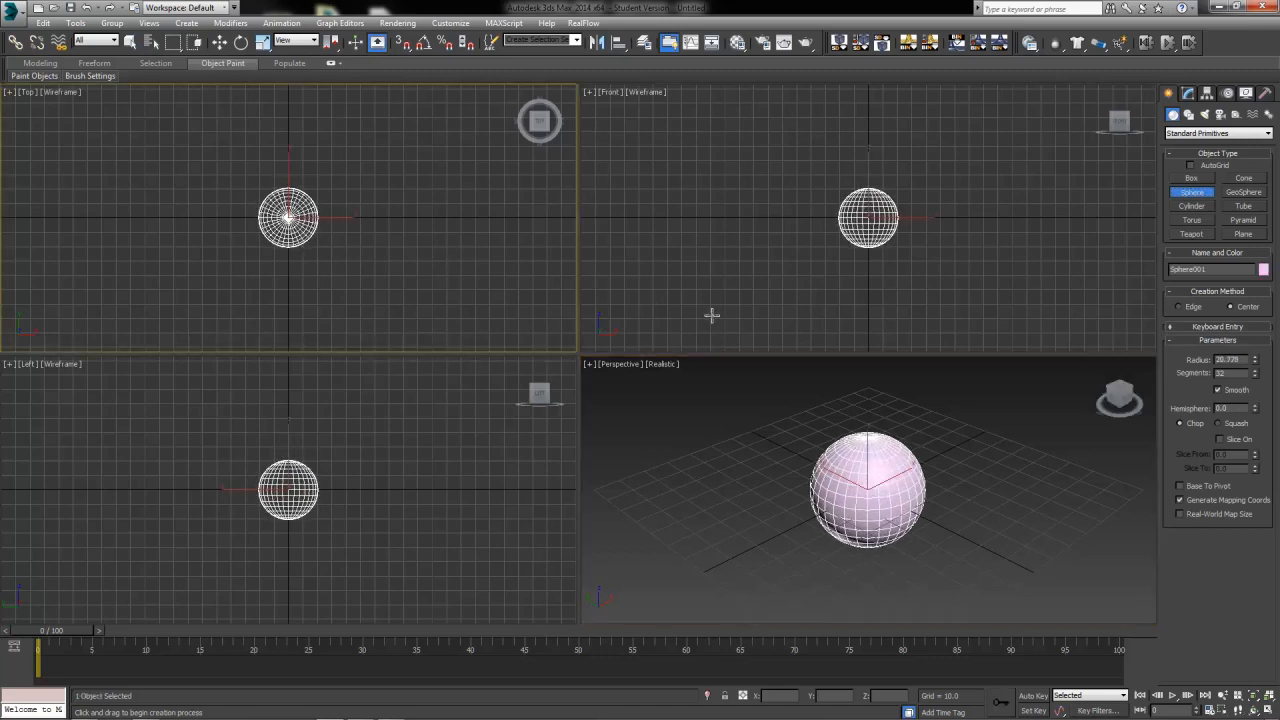
# Set the sphere's radius to 15 in its modify parameters
pyautogui.click(1187, 92)
pyautogui.moveTo(1244, 285); pyautogui.dragTo(1130, 277)
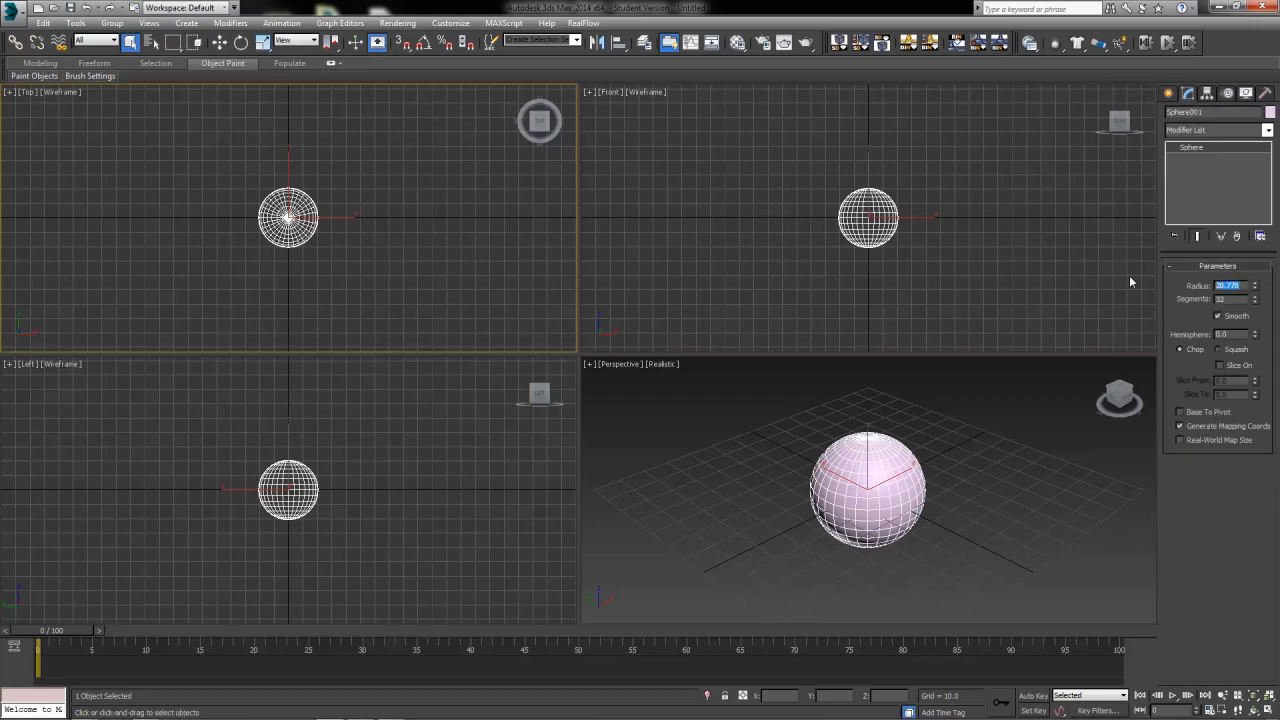
pyautogui.write('15')
pyautogui.press('Return')
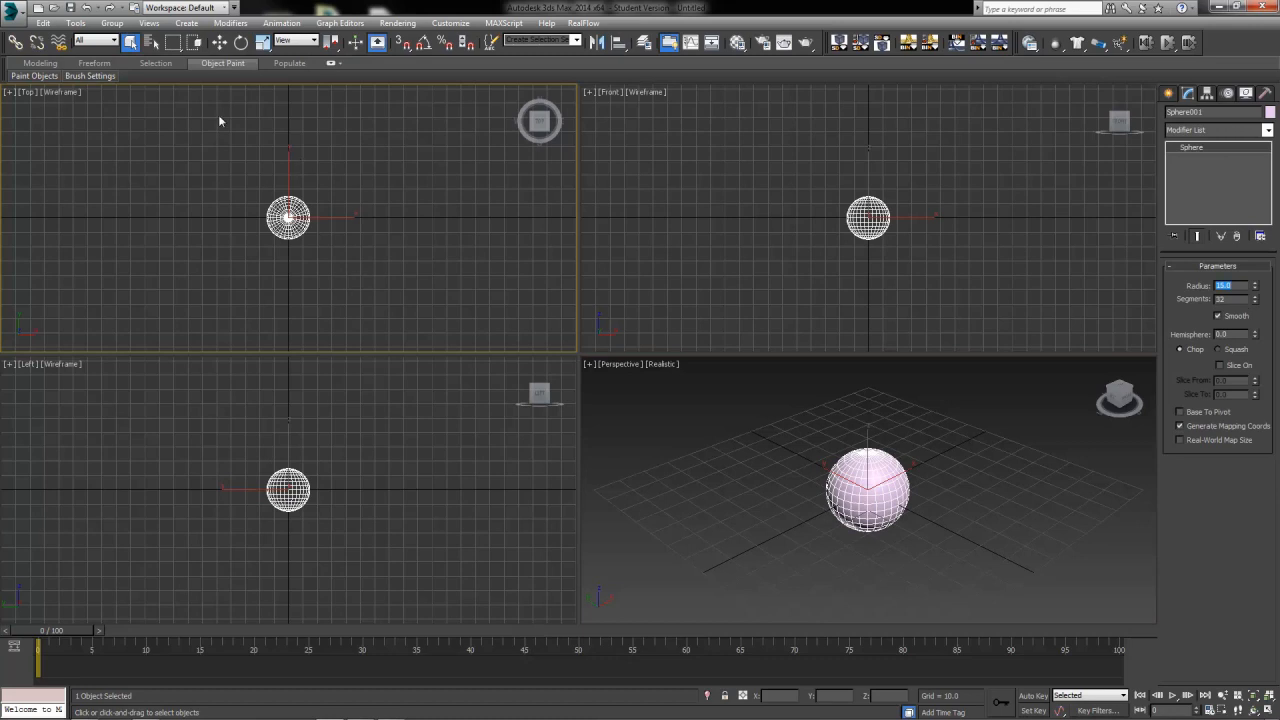
# Change the sphere's object color to red from the basic color palette
pyautogui.click(219, 41)
pyautogui.rightClick(863, 249)
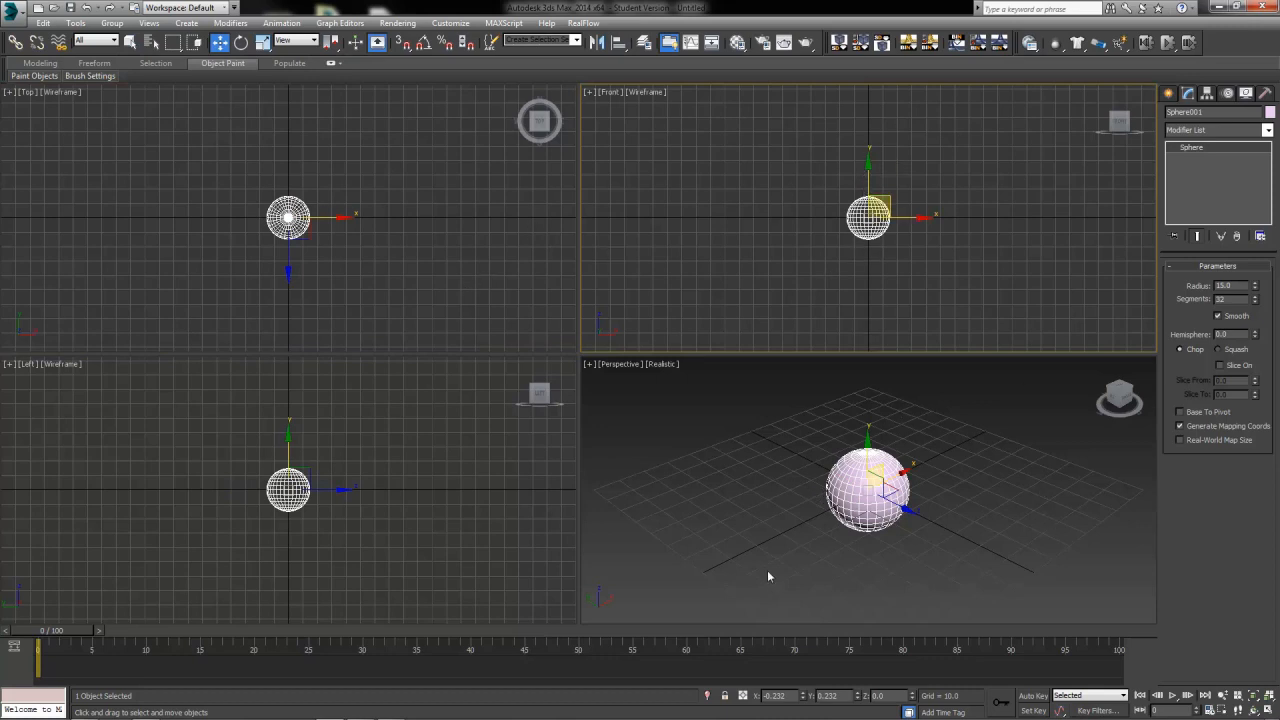
pyautogui.rightClick(979, 520)
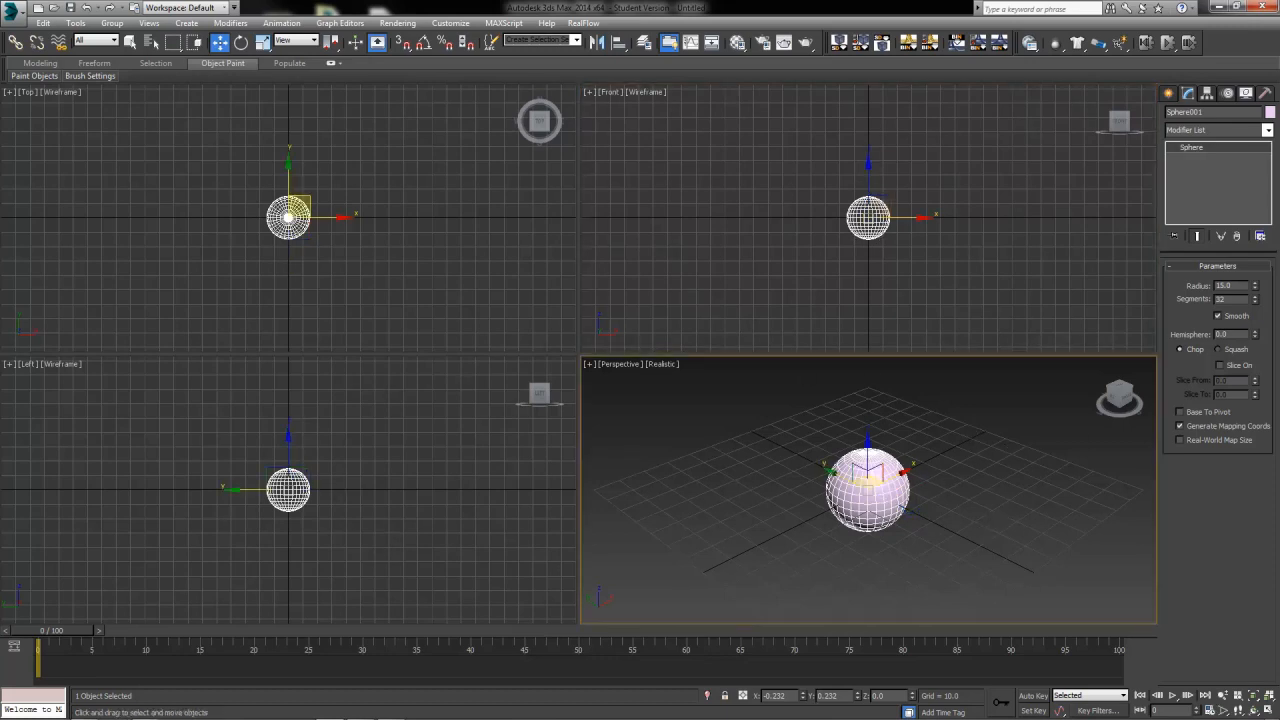
pyautogui.click(1270, 112)
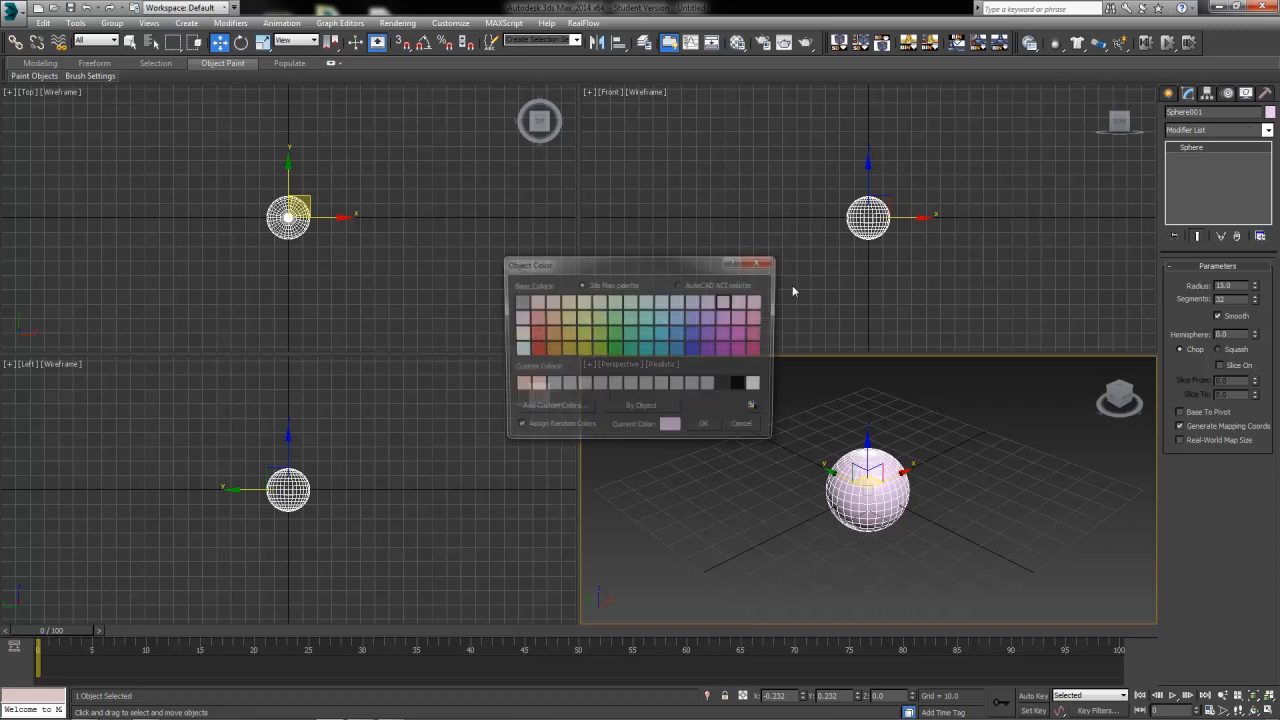
pyautogui.click(535, 349)
pyautogui.click(737, 430)
pyautogui.click(976, 489)
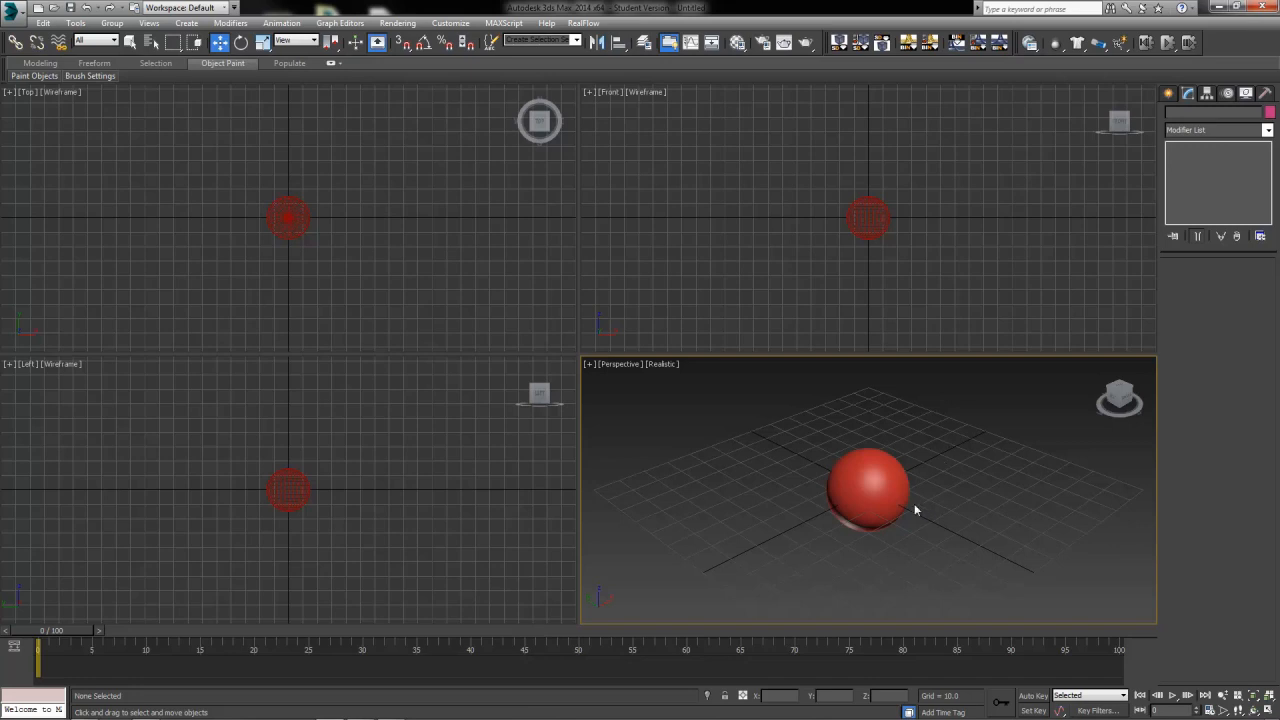
# Maximize the perspective viewport, try moving the sphere upward, and undo the move
pyautogui.keyDown('alt'); pyautogui.moveTo(891, 520); pyautogui.dragTo(891, 556, button='middle'); pyautogui.keyUp('alt')
pyautogui.hotkey('alt', 'w')
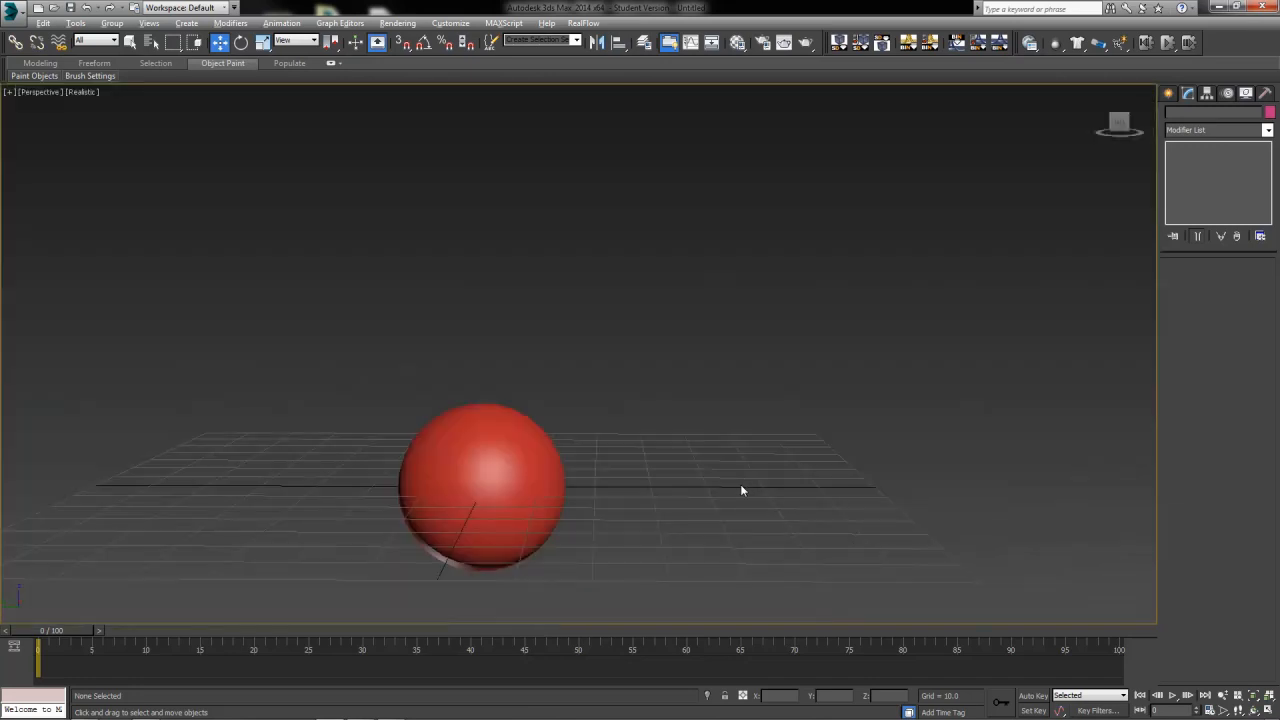
pyautogui.click(481, 513)
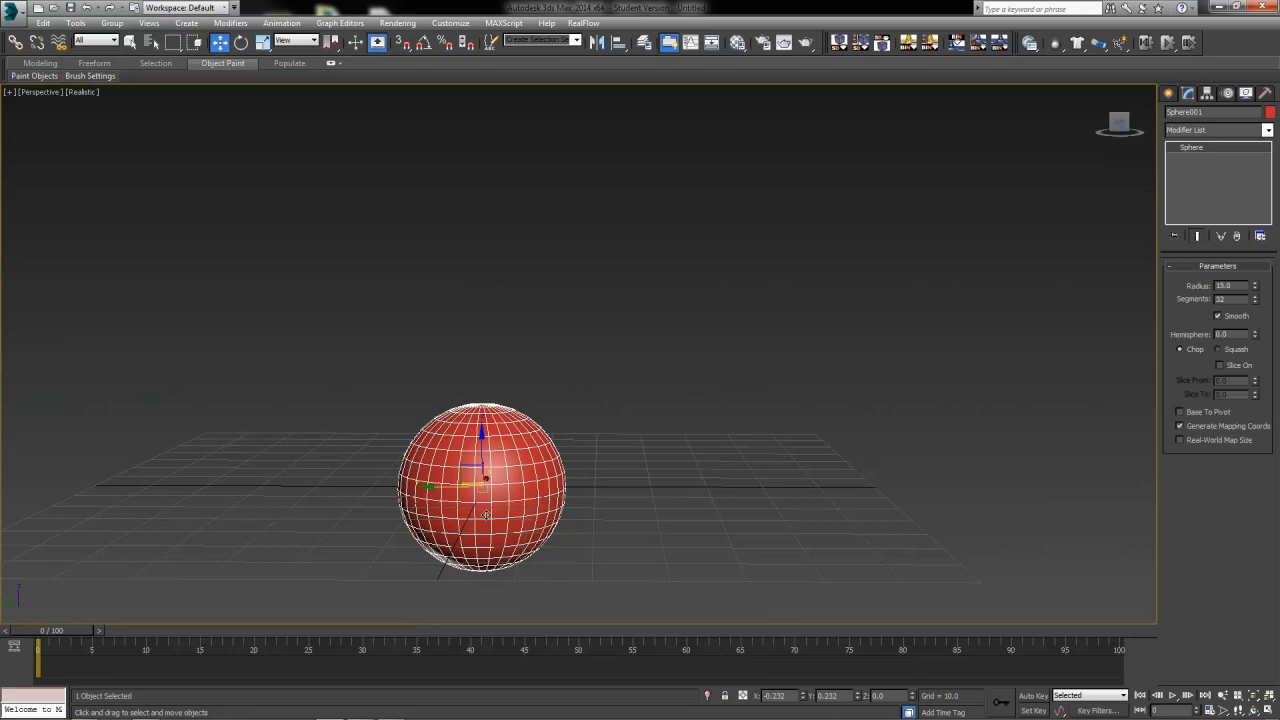
pyautogui.moveTo(479, 451); pyautogui.dragTo(479, 156)
pyautogui.hotkey('ctrl', 'z')
# Rename the sphere BouncingBall and set its position to X 0, Y 0, Z 150
pyautogui.click(1211, 113)
pyautogui.write('BouncingBall')
pyautogui.moveTo(788, 696); pyautogui.dragTo(506, 693)
pyautogui.write('0')
pyautogui.press('Tab')
pyautogui.write('0')
pyautogui.press('Tab')
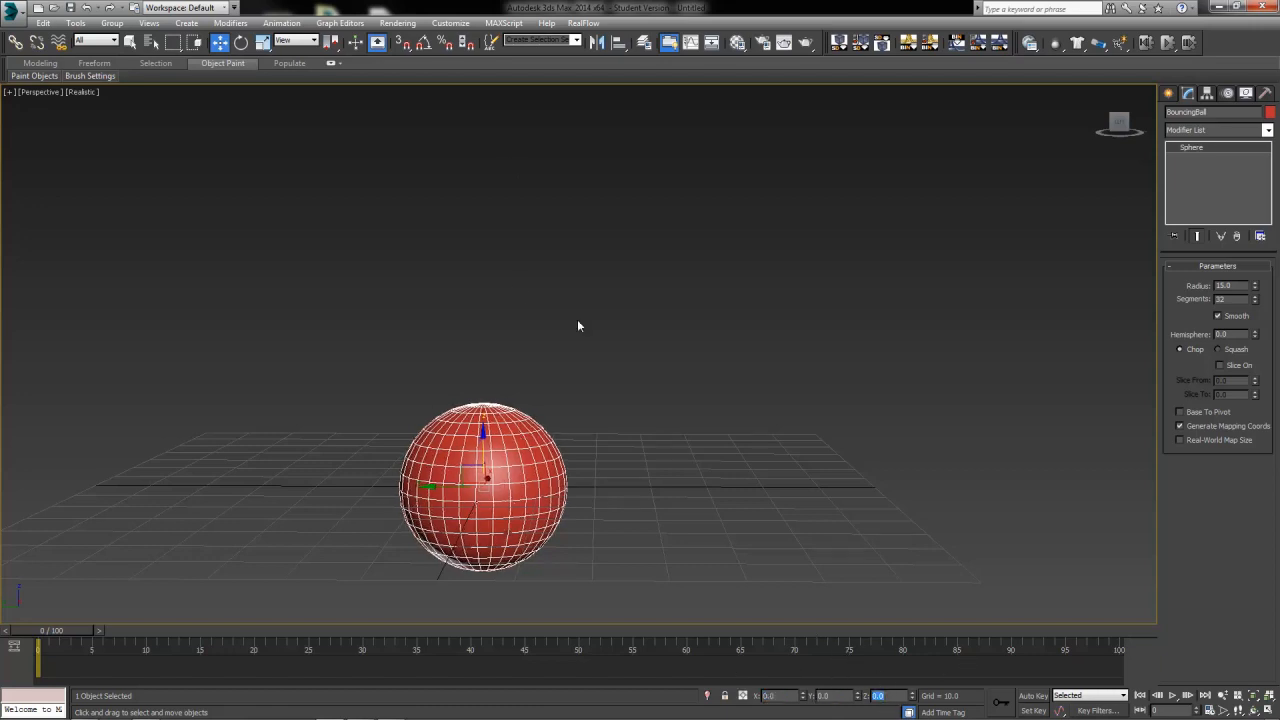
pyautogui.write('150')
pyautogui.press('Return')
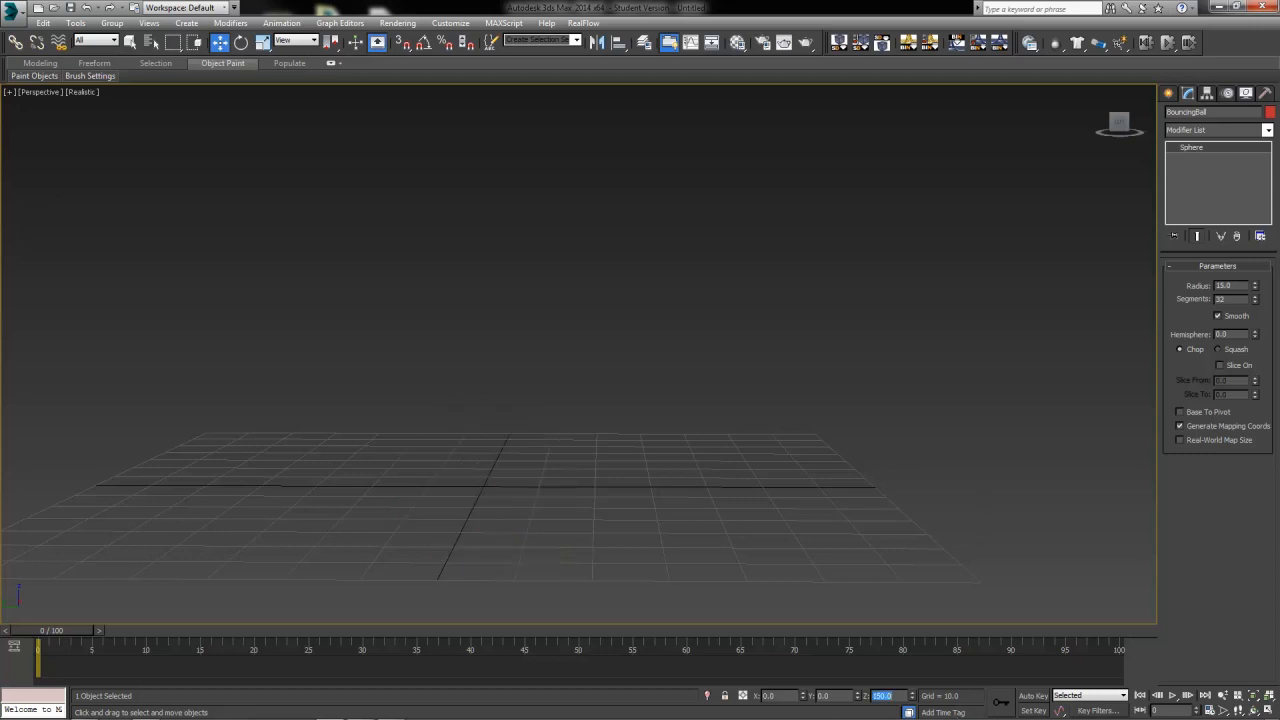
# Hide the grid in the perspective viewport
pyautogui.scroll(-5, 782, 350)
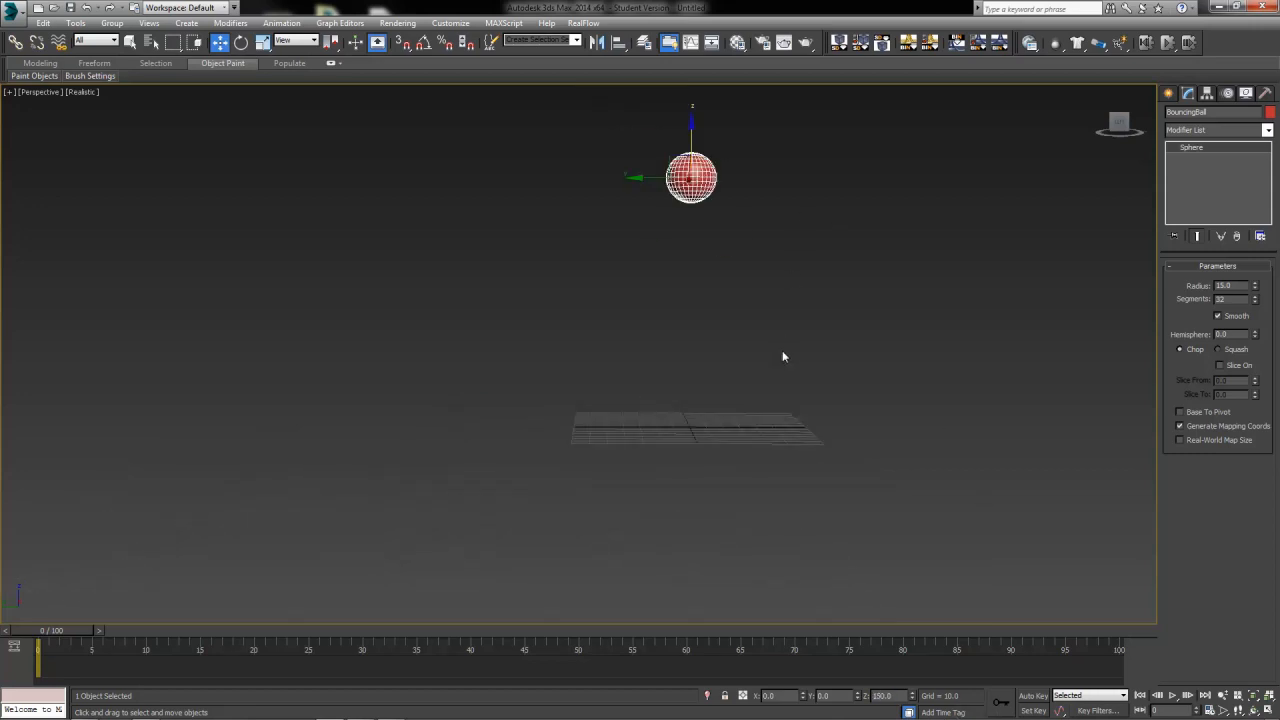
pyautogui.scroll(3, 636, 425)
pyautogui.moveTo(782, 350); pyautogui.dragTo(531, 457, button='middle')
pyautogui.scroll(-2, 631, 449)
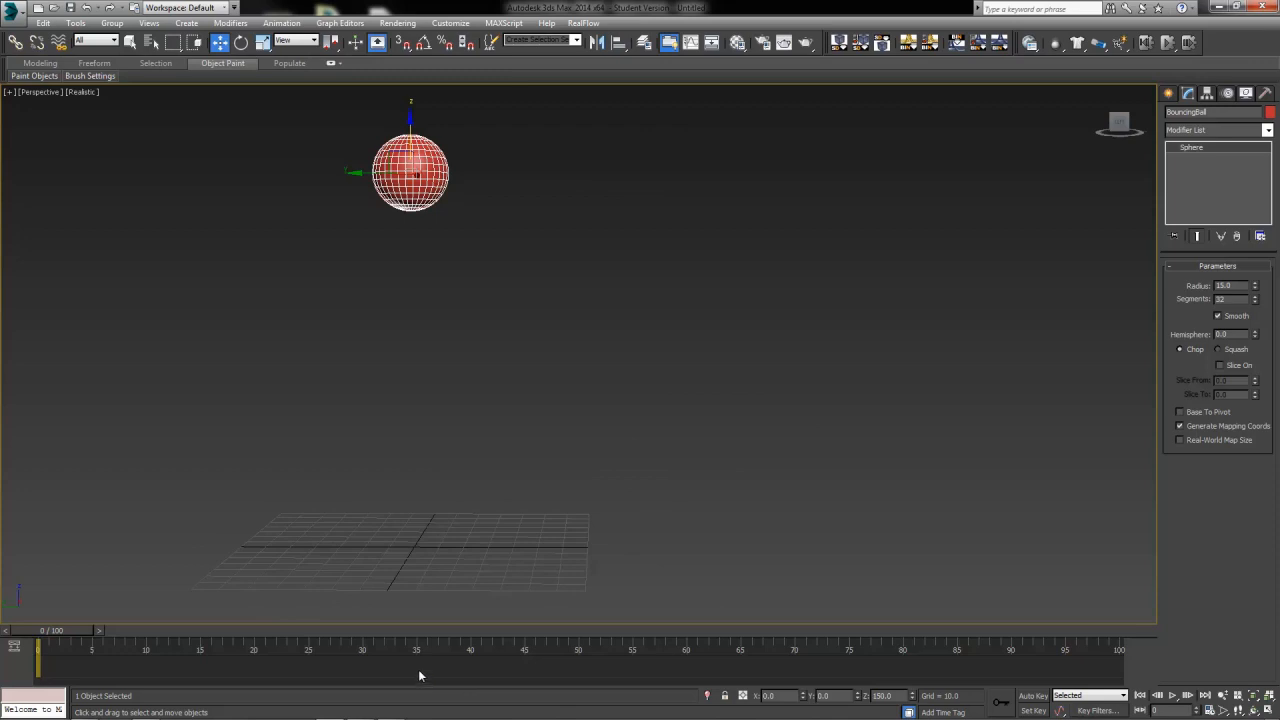
pyautogui.press('g')
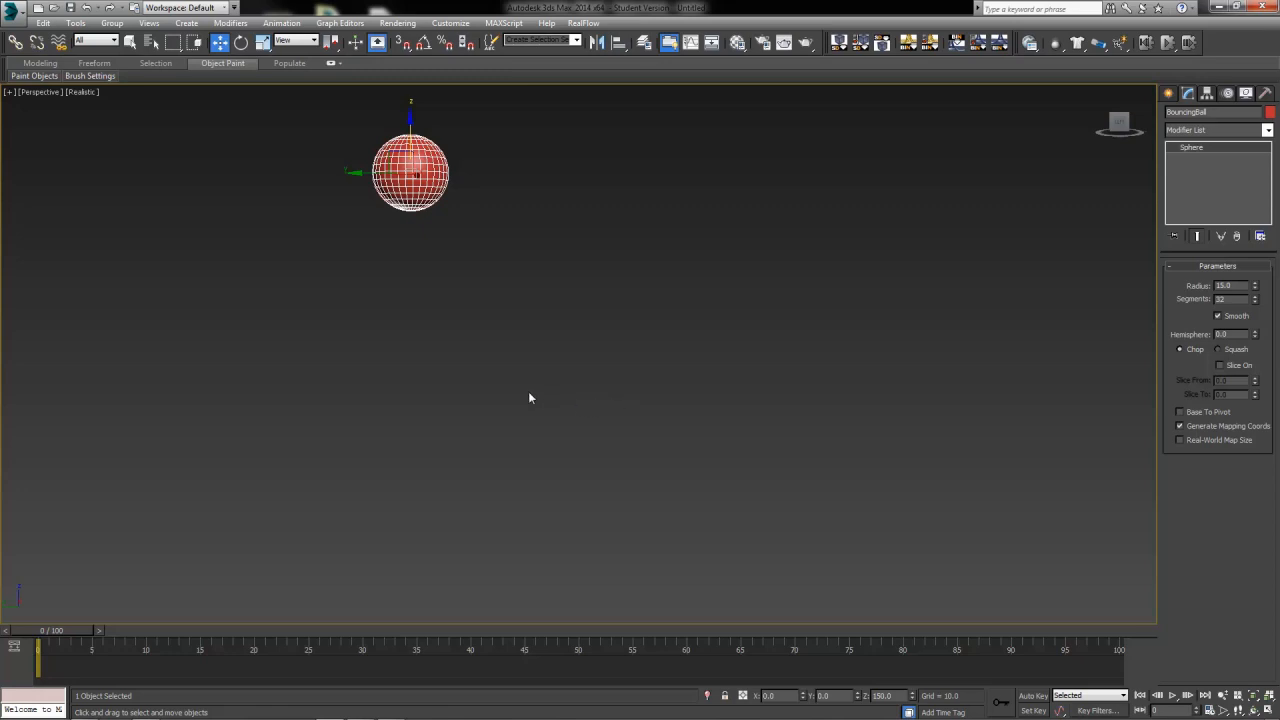
# Open the Track View - Curve Editor window, reposition it, and close it again
pyautogui.click(340, 23)
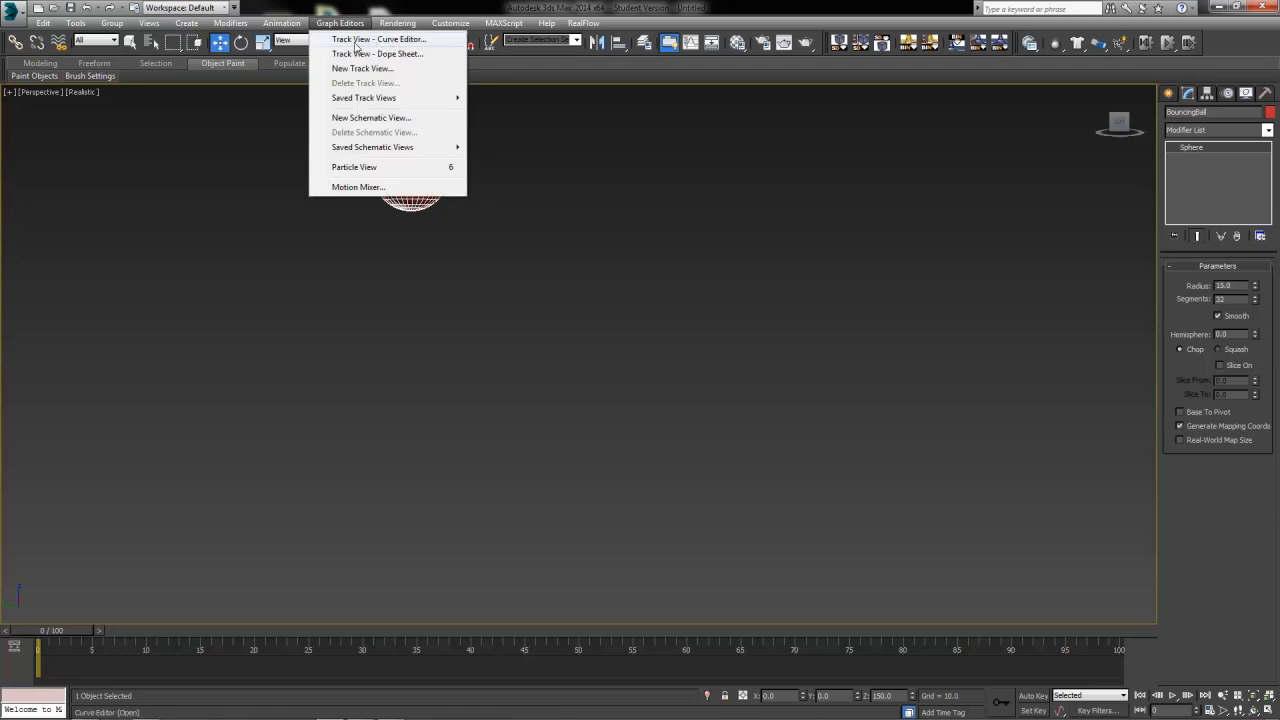
pyautogui.click(397, 40)
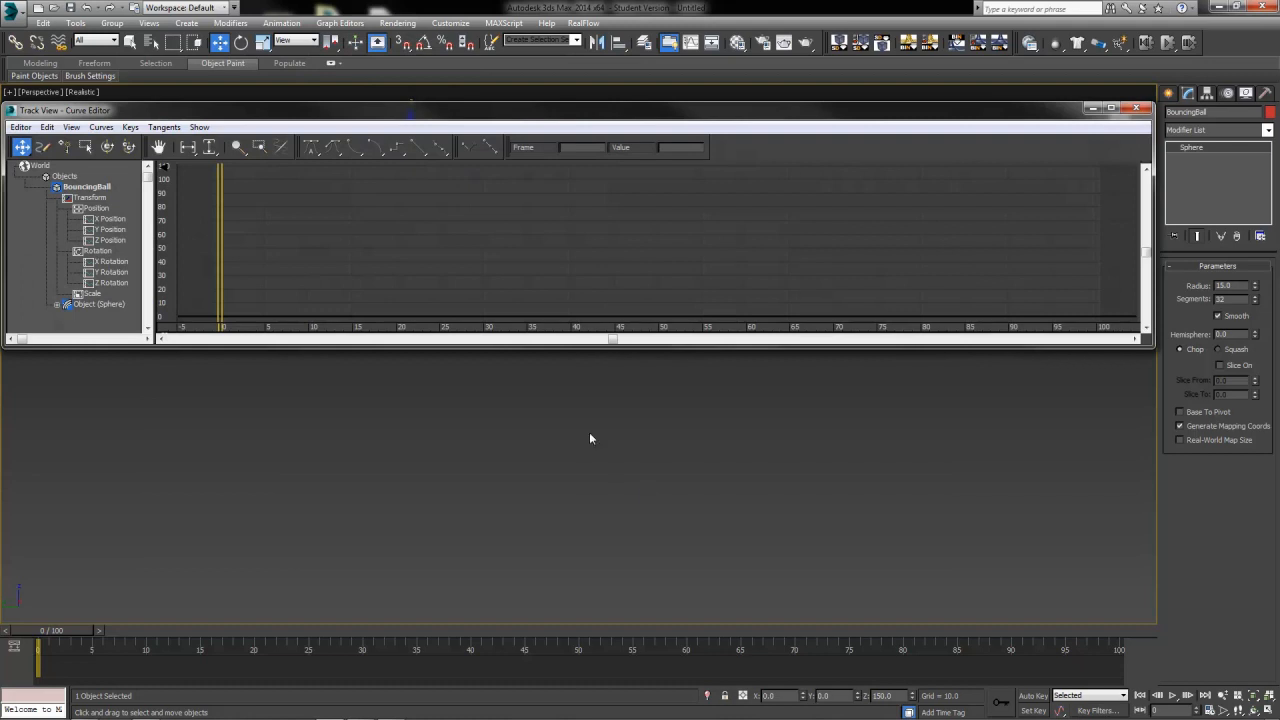
pyautogui.moveTo(301, 107); pyautogui.dragTo(397, 278)
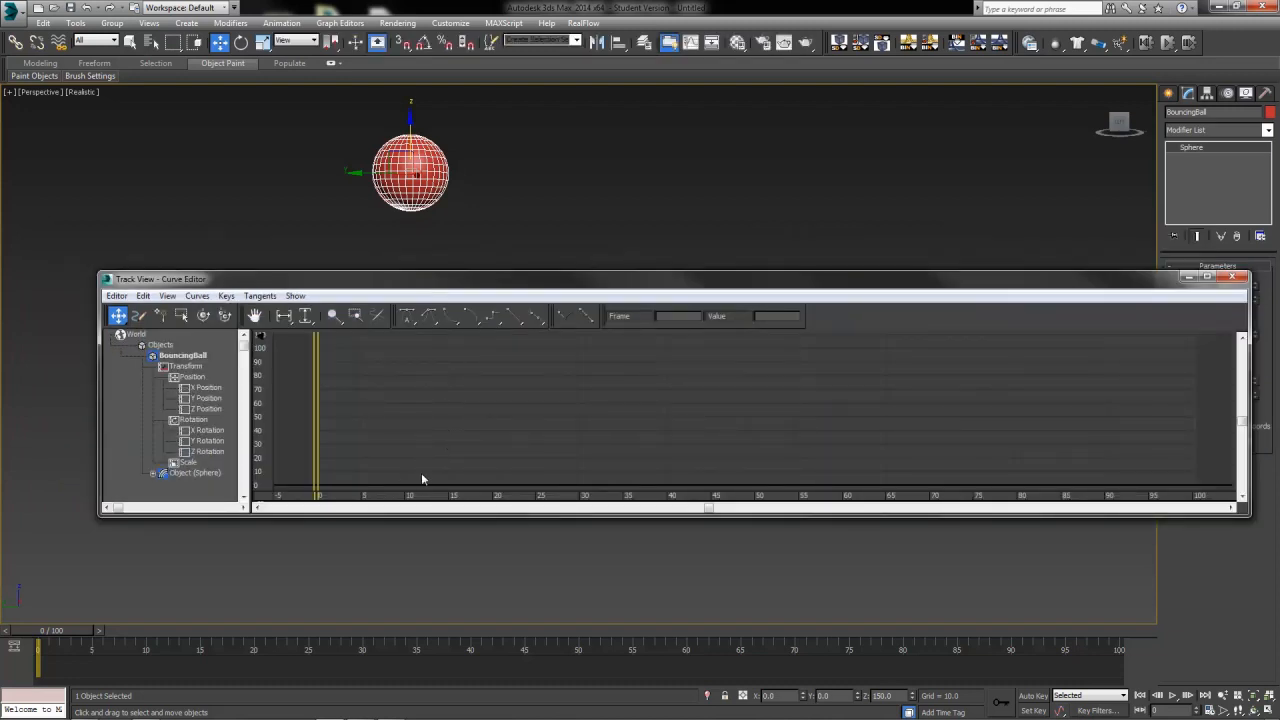
pyautogui.click(1237, 280)
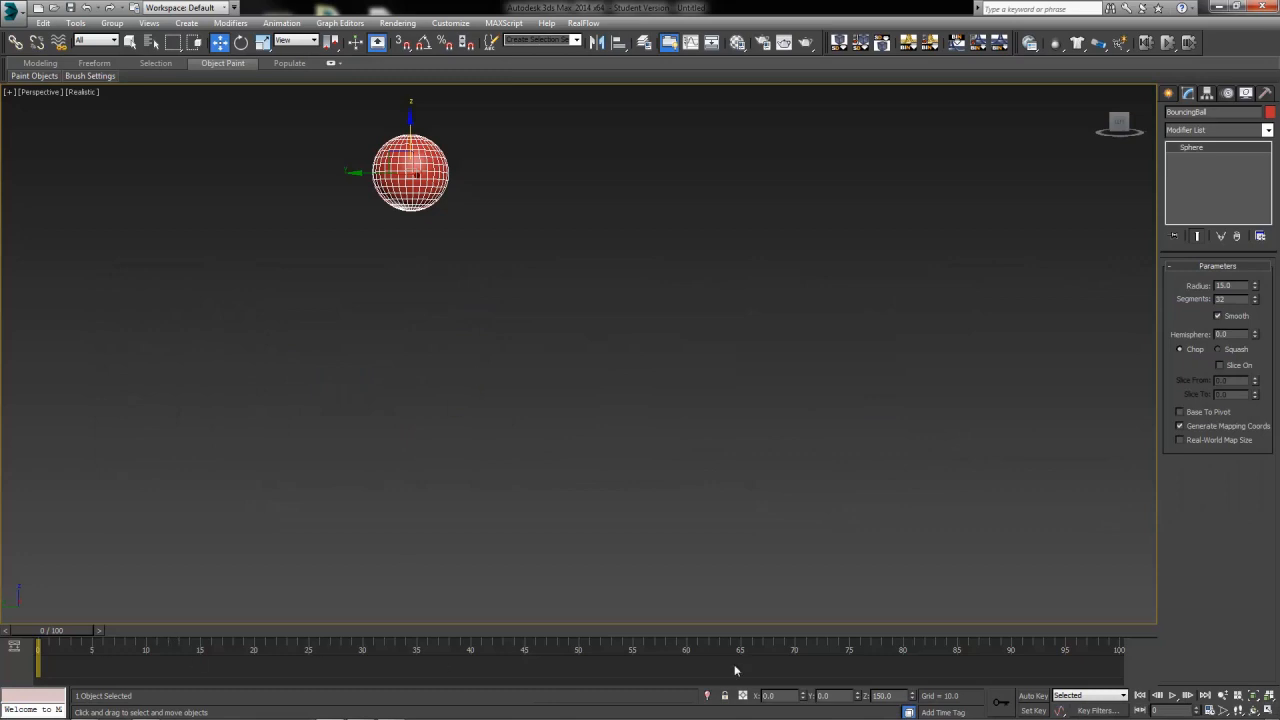
# Open the Mini Curve Editor beneath the viewport and enlarge its panel
pyautogui.click(15, 648)
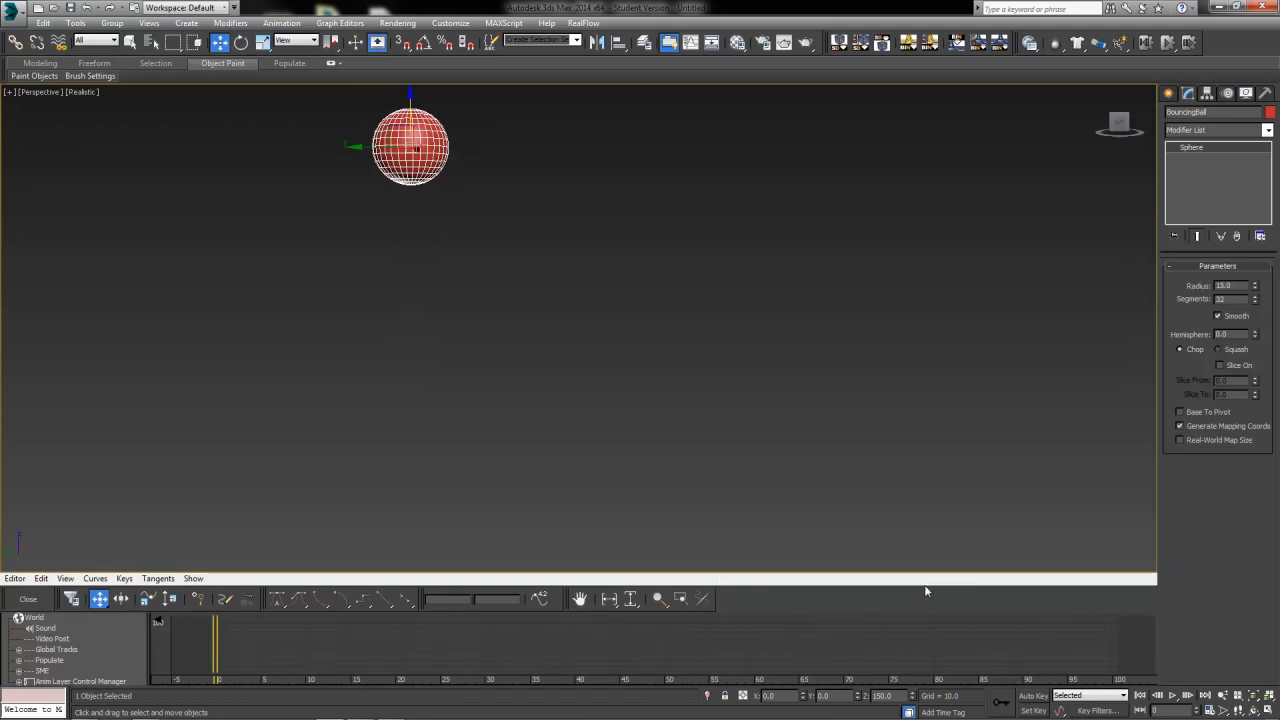
pyautogui.moveTo(927, 583); pyautogui.dragTo(933, 461)
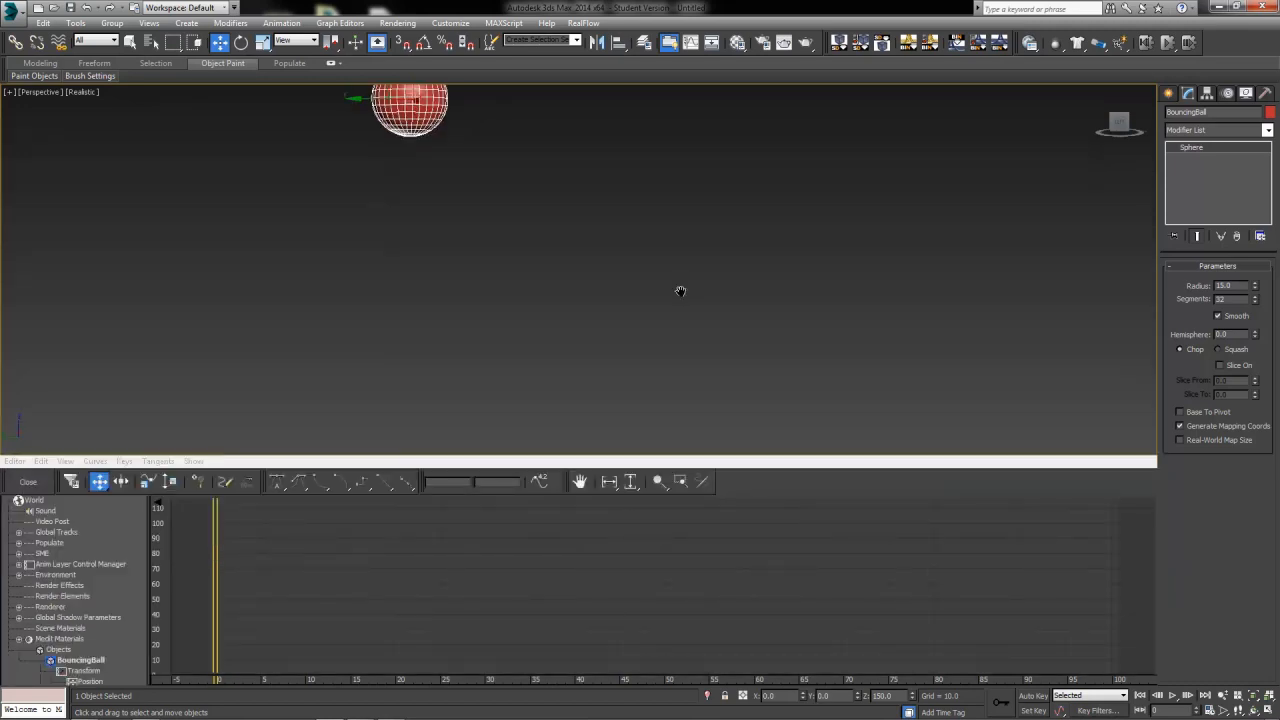
pyautogui.scroll(-3, 680, 300)
pyautogui.moveTo(679, 306); pyautogui.dragTo(589, 293, button='middle')
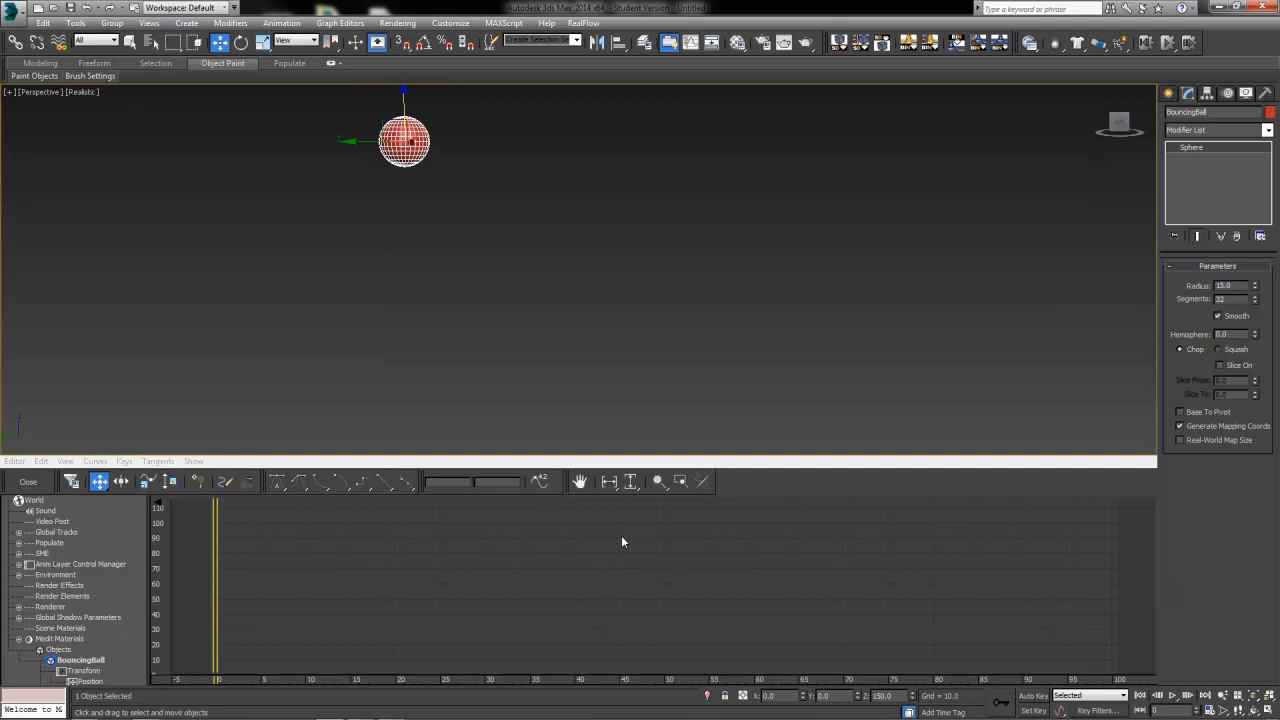
pyautogui.click(462, 586)
pyautogui.click(33, 484)
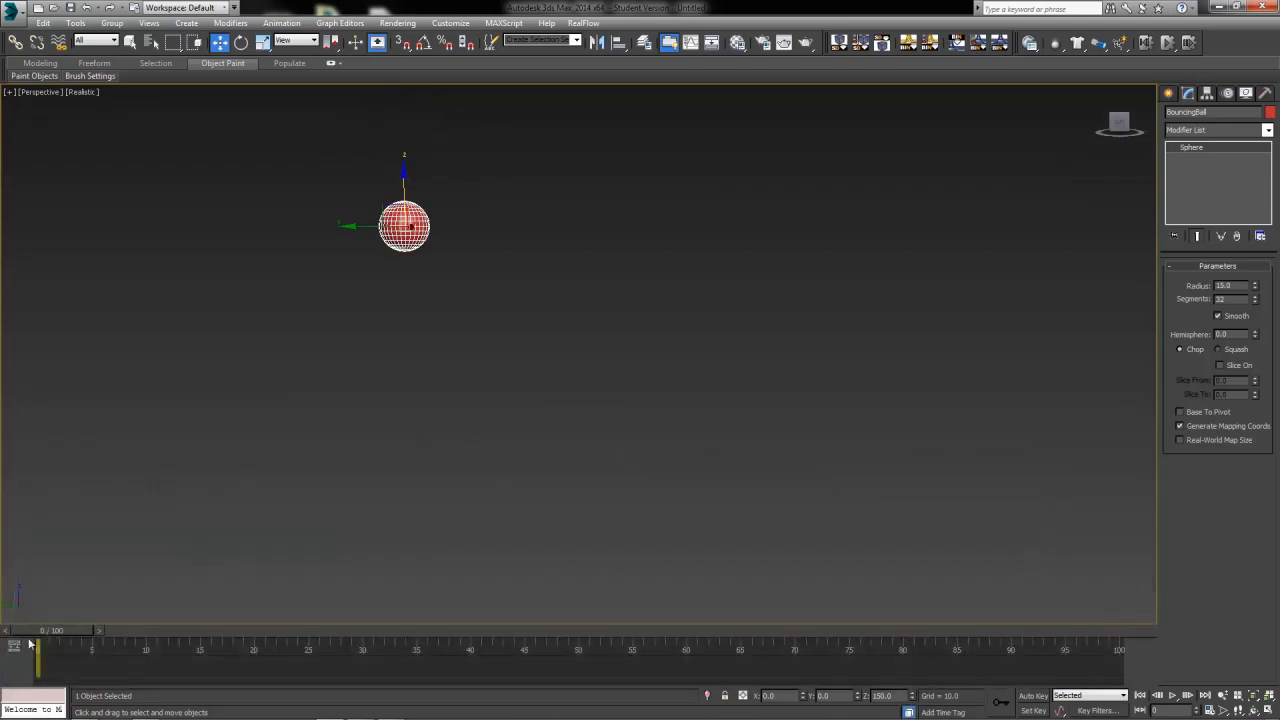
pyautogui.click(14, 647)
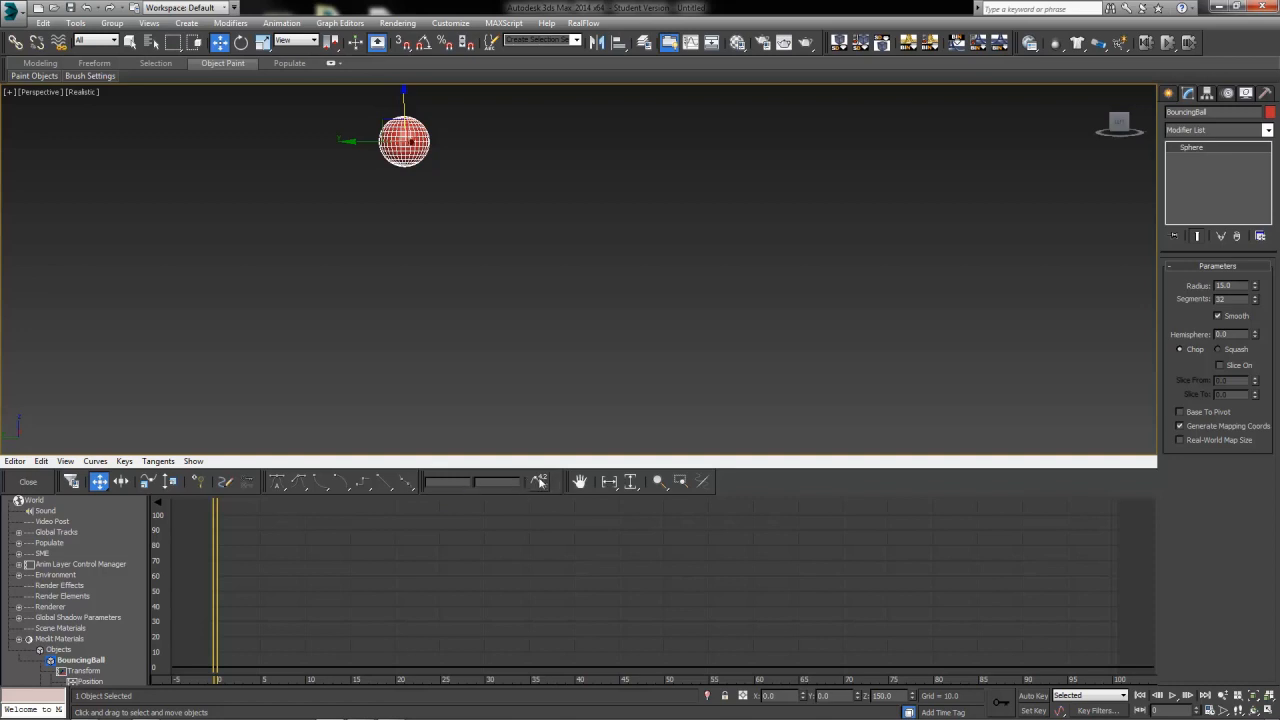
# Pan around the Mini Curve Editor's graph area with its Pan tool
pyautogui.click(581, 483)
pyautogui.moveTo(562, 540)
pyautogui.mouseDown()
pyautogui.moveTo(685, 546)
pyautogui.moveTo(549, 549)
pyautogui.moveTo(571, 549)
pyautogui.mouseUp()
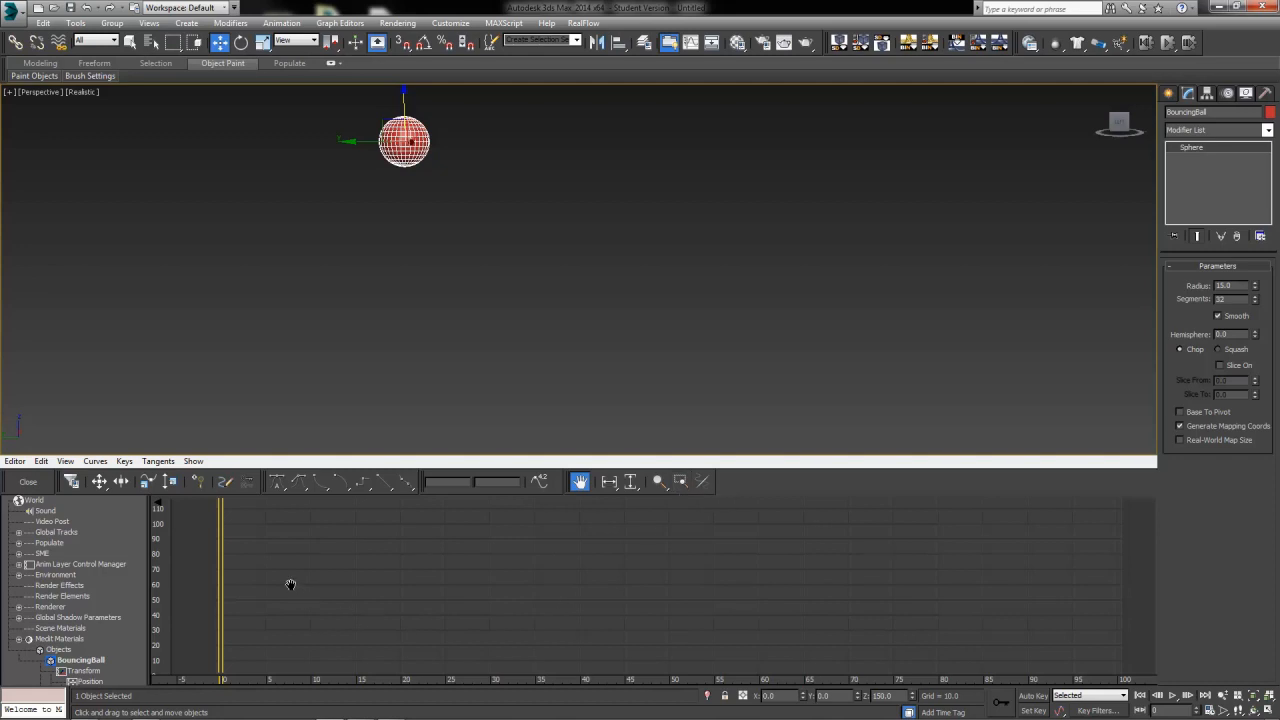
pyautogui.moveTo(314, 563)
pyautogui.mouseDown()
pyautogui.moveTo(471, 554)
pyautogui.moveTo(212, 553)
pyautogui.moveTo(491, 551)
pyautogui.moveTo(306, 555)
pyautogui.mouseUp()
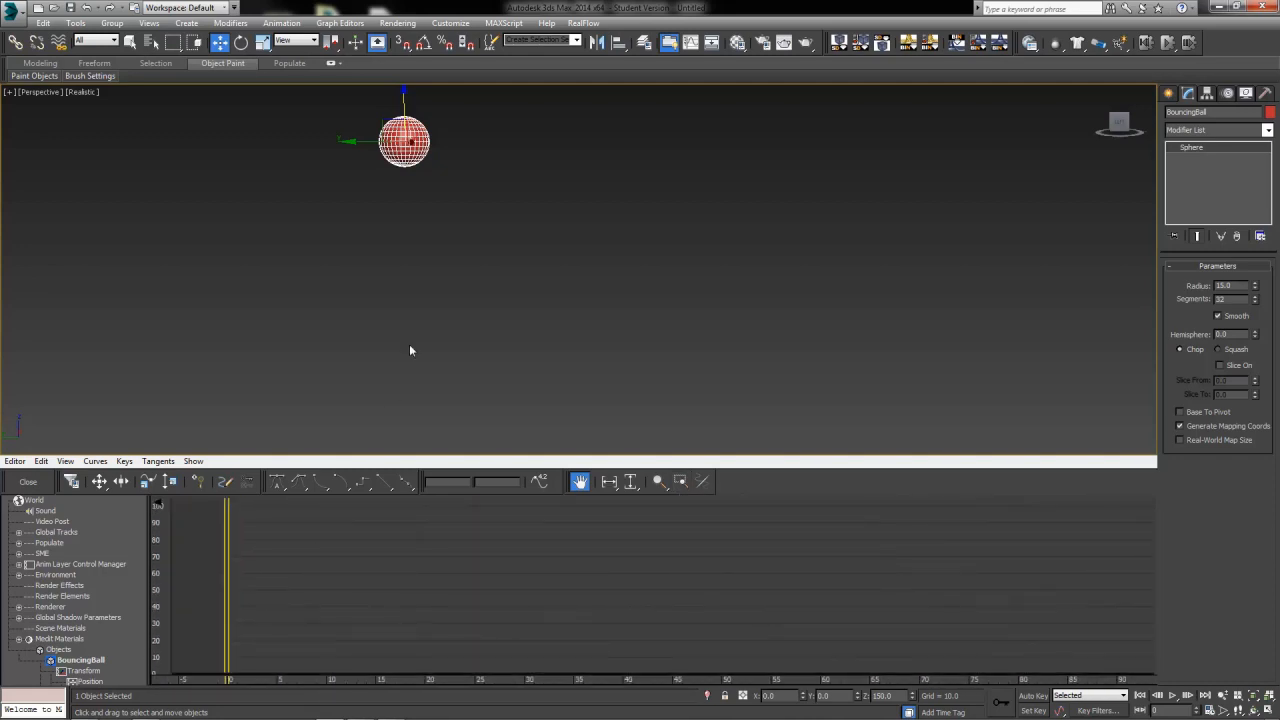
pyautogui.moveTo(411, 351); pyautogui.dragTo(306, 351, button='middle')
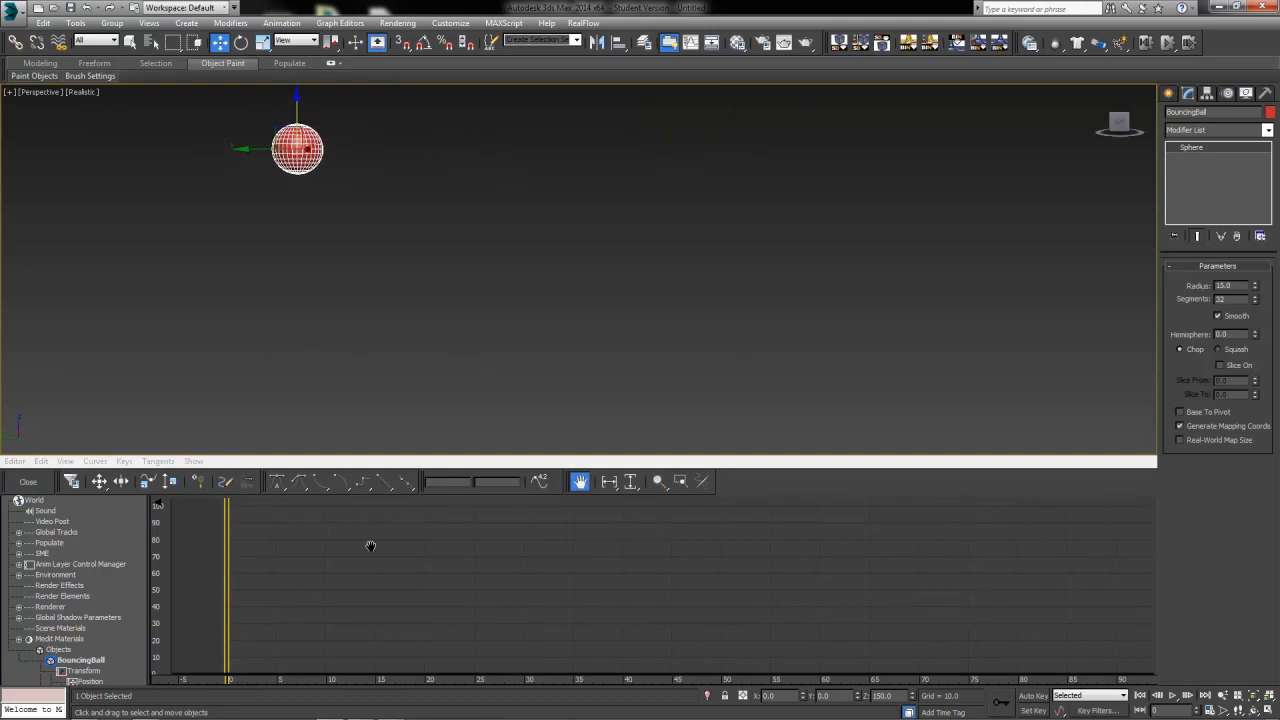
pyautogui.scroll(-4, 391, 630)
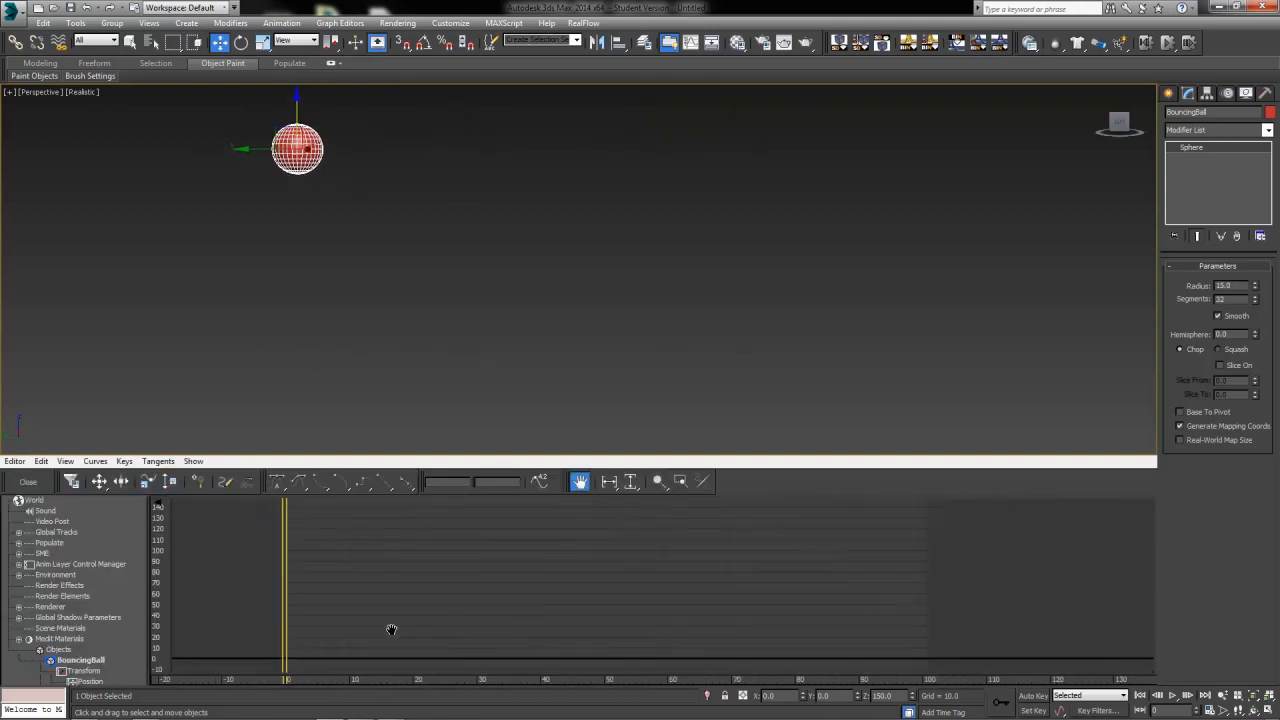
pyautogui.scroll(2, 391, 630)
# Zoom into the Mini Curve Editor's graph using the Zoom and Zoom Region tools
pyautogui.click(658, 482)
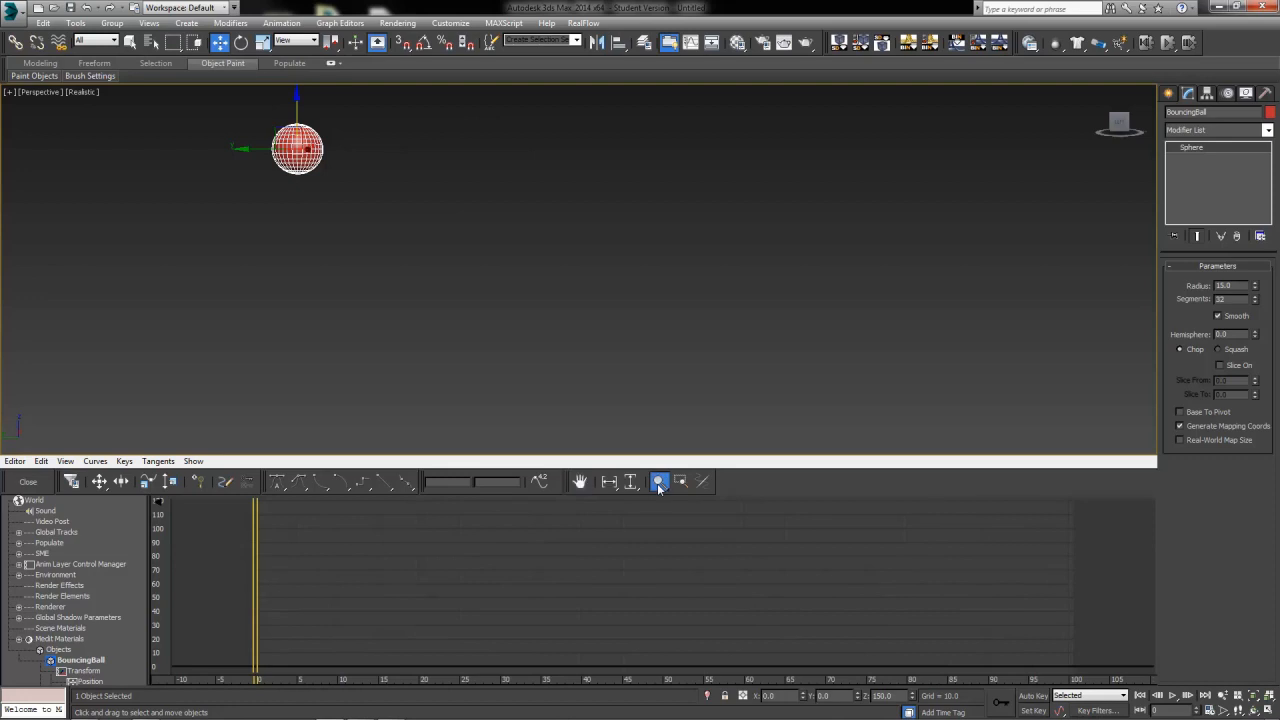
pyautogui.moveTo(616, 533)
pyautogui.mouseDown()
pyautogui.moveTo(617, 590)
pyautogui.moveTo(607, 533)
pyautogui.mouseUp()
pyautogui.moveTo(590, 552); pyautogui.dragTo(571, 557, button='middle')
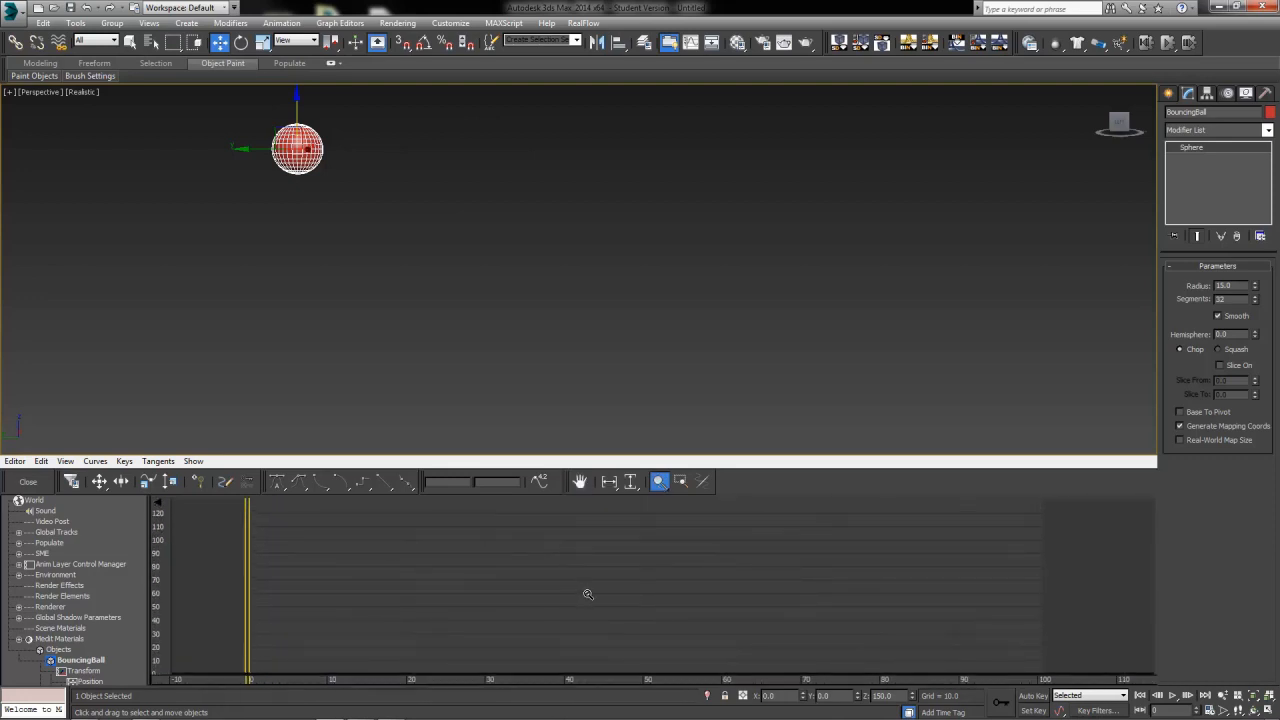
pyautogui.click(684, 483)
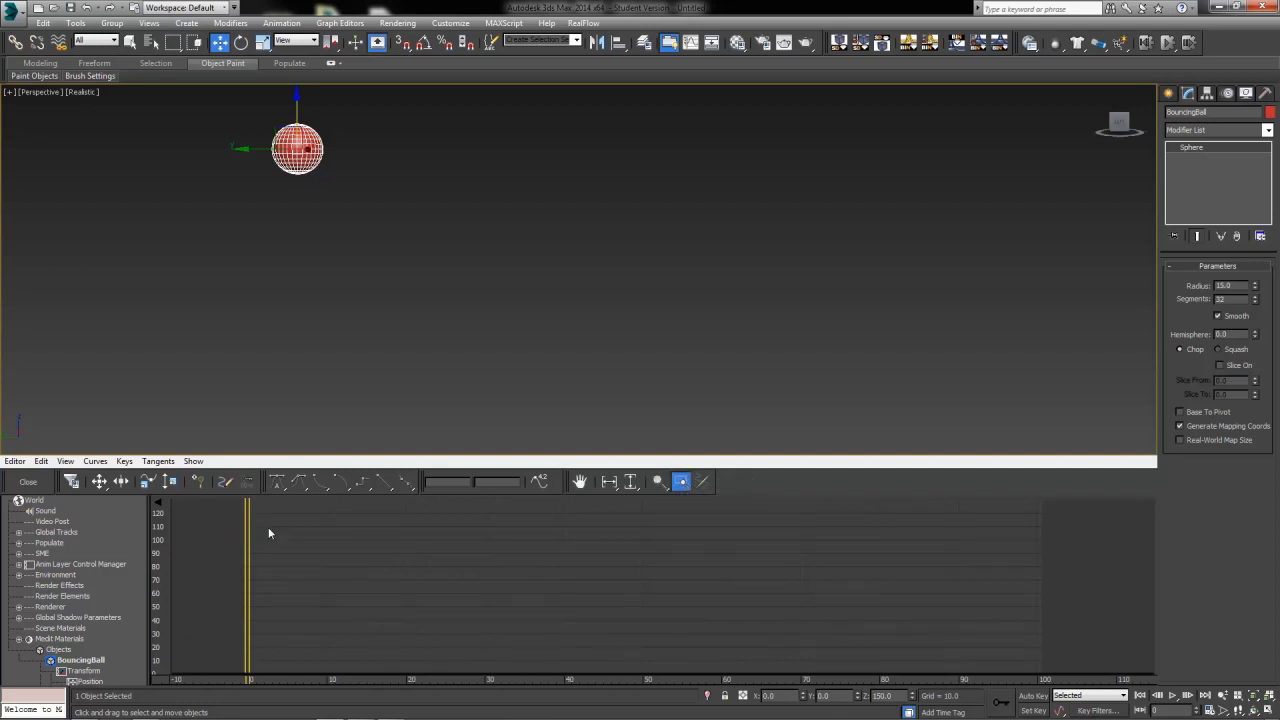
pyautogui.scroll(-5, 269, 537)
pyautogui.scroll(-1, 273, 548)
pyautogui.moveTo(273, 548); pyautogui.dragTo(341, 592, button='middle')
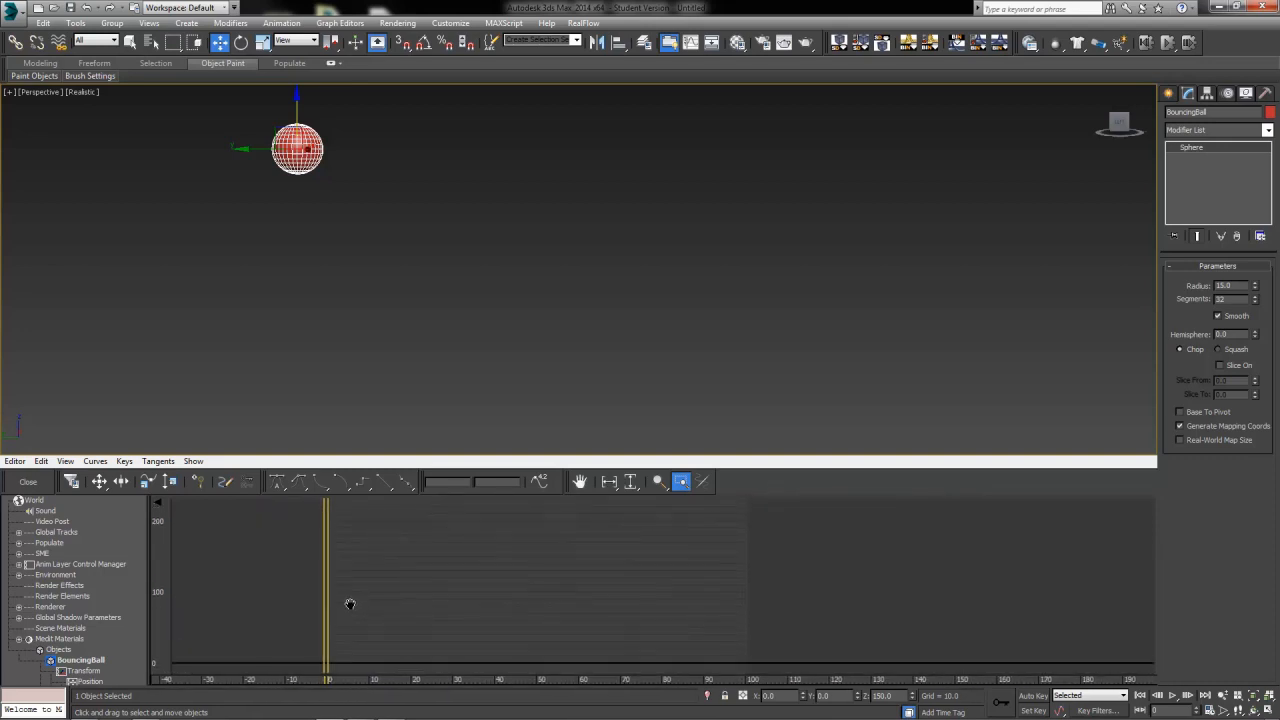
pyautogui.moveTo(295, 530); pyautogui.dragTo(624, 688)
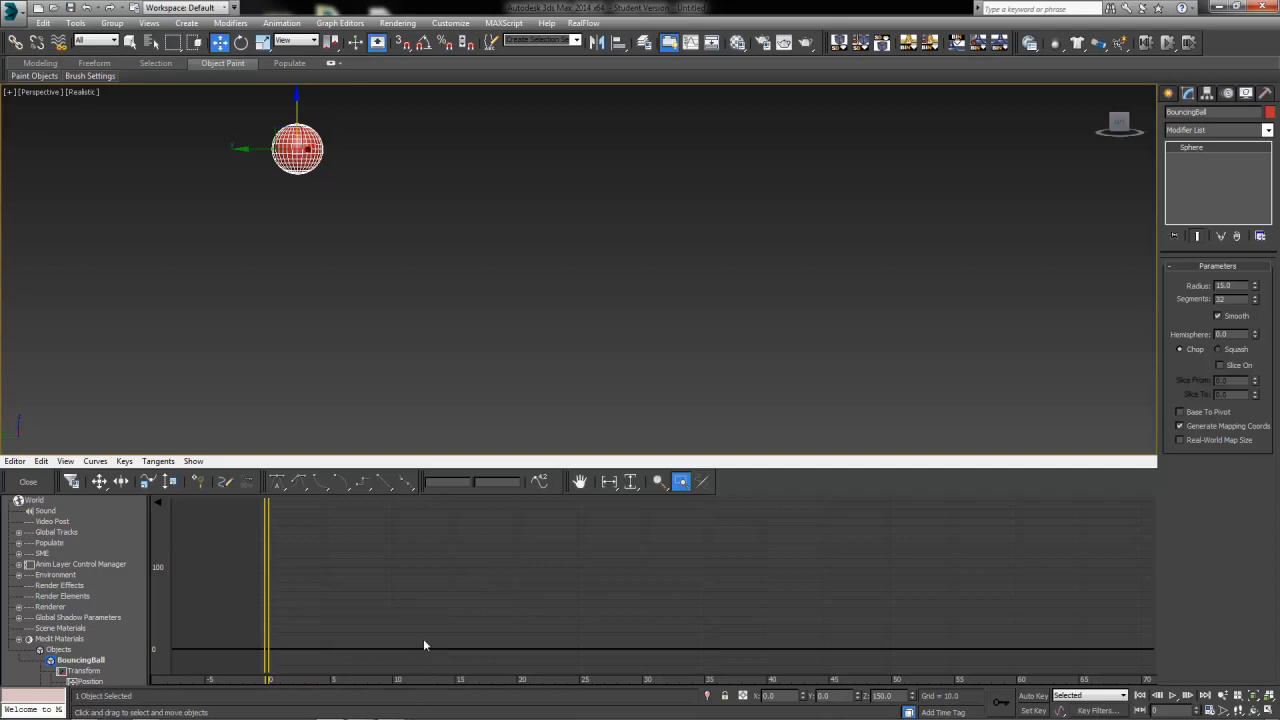
pyautogui.rightClick(462, 537)
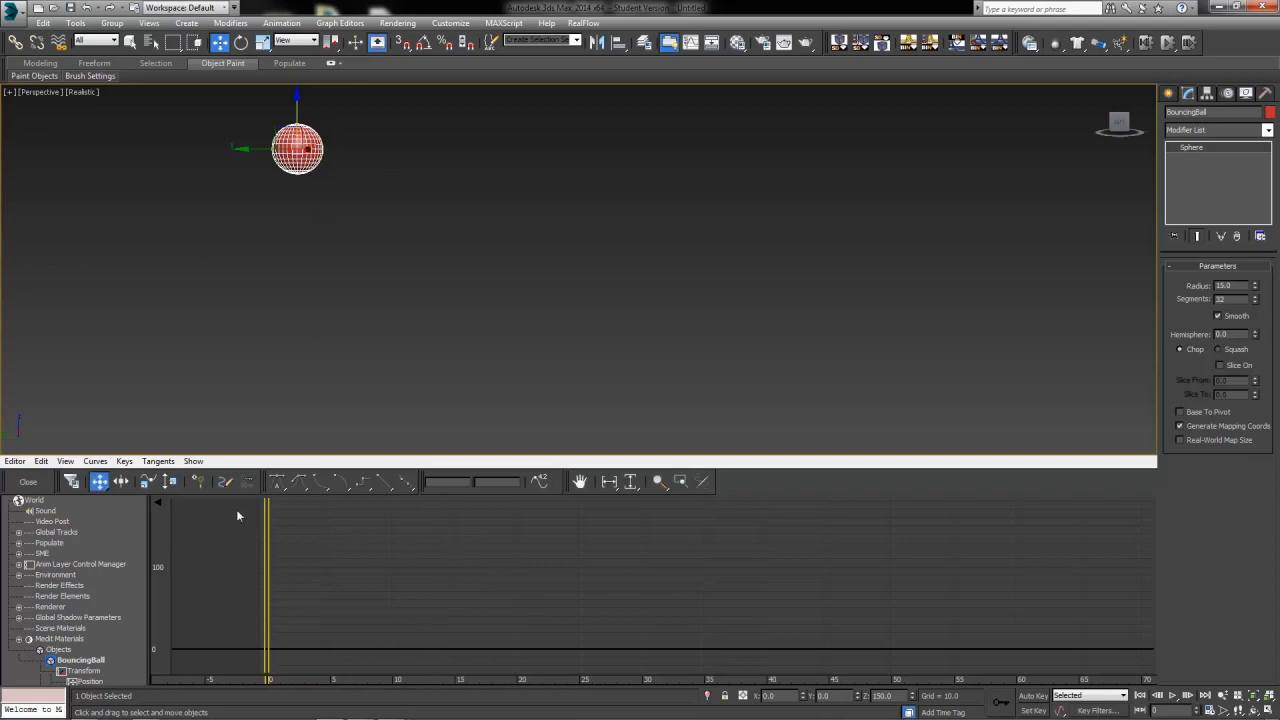
# Scroll the controller list to the BouncingBall's Transform tracks and select the BouncingBall entry
pyautogui.scroll(-1, 1, 572)
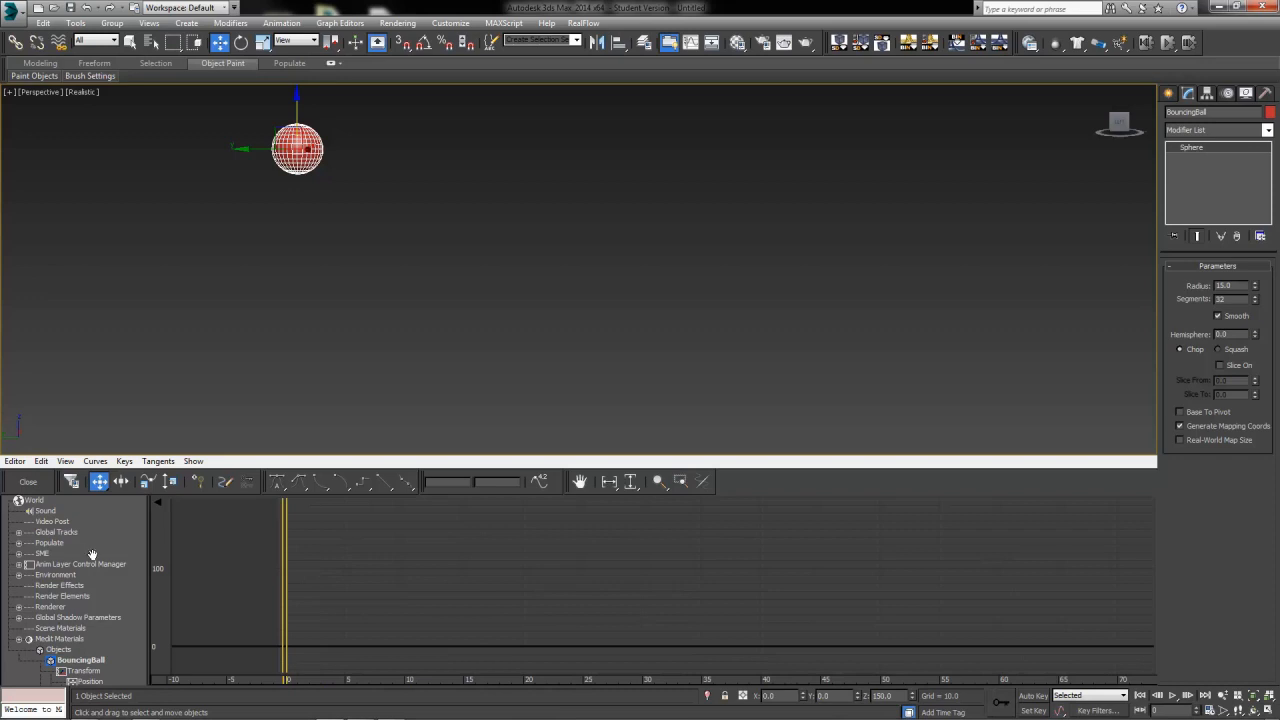
pyautogui.scroll(-1, 104, 652)
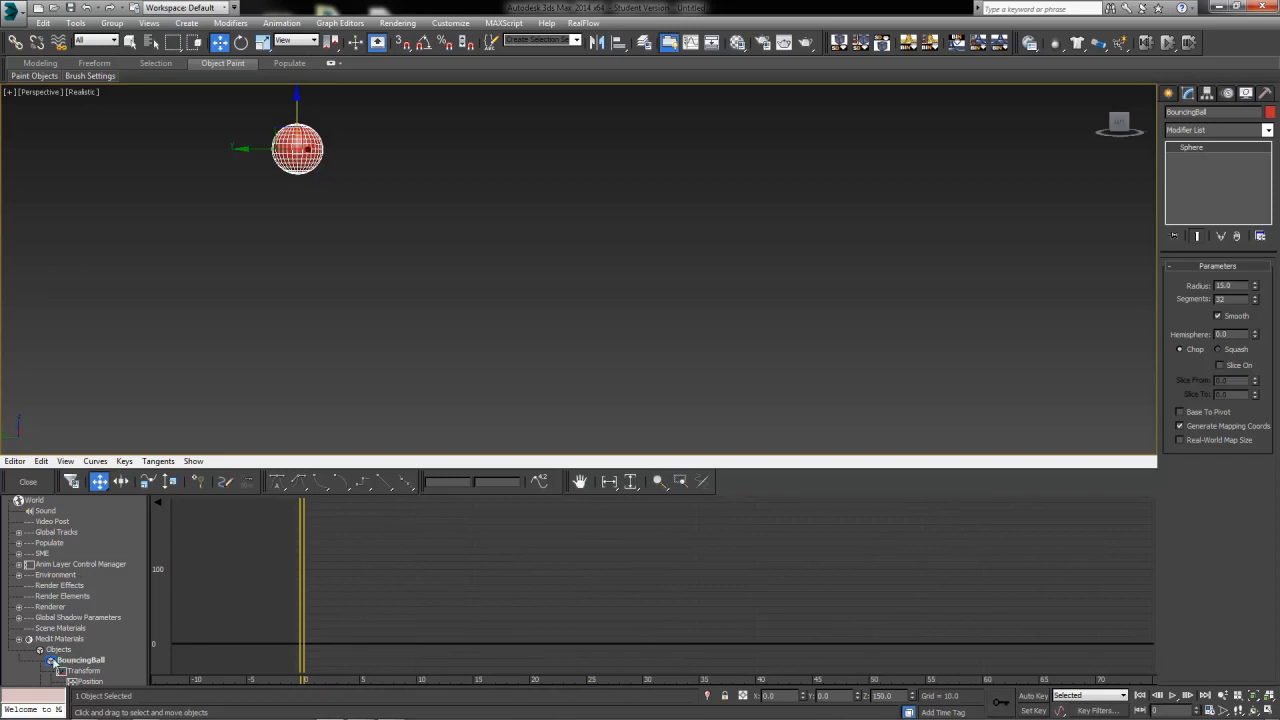
pyautogui.moveTo(123, 642); pyautogui.dragTo(128, 534)
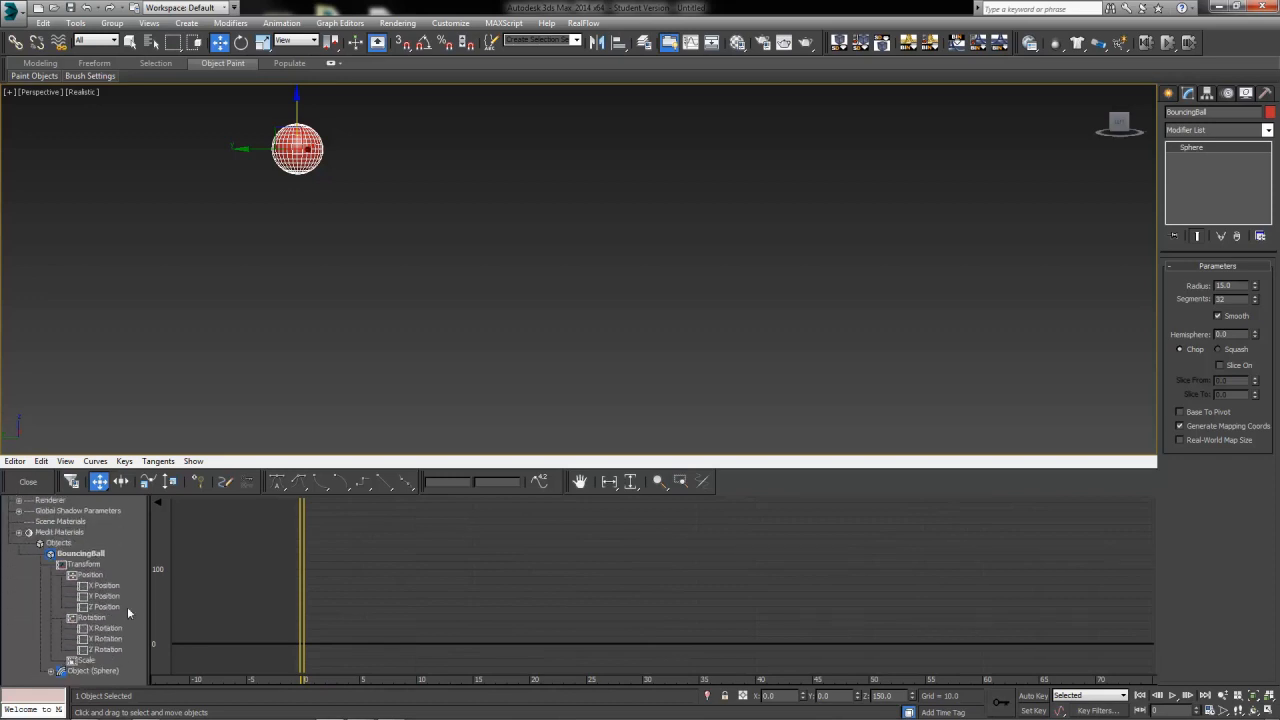
pyautogui.moveTo(128, 608); pyautogui.dragTo(140, 518)
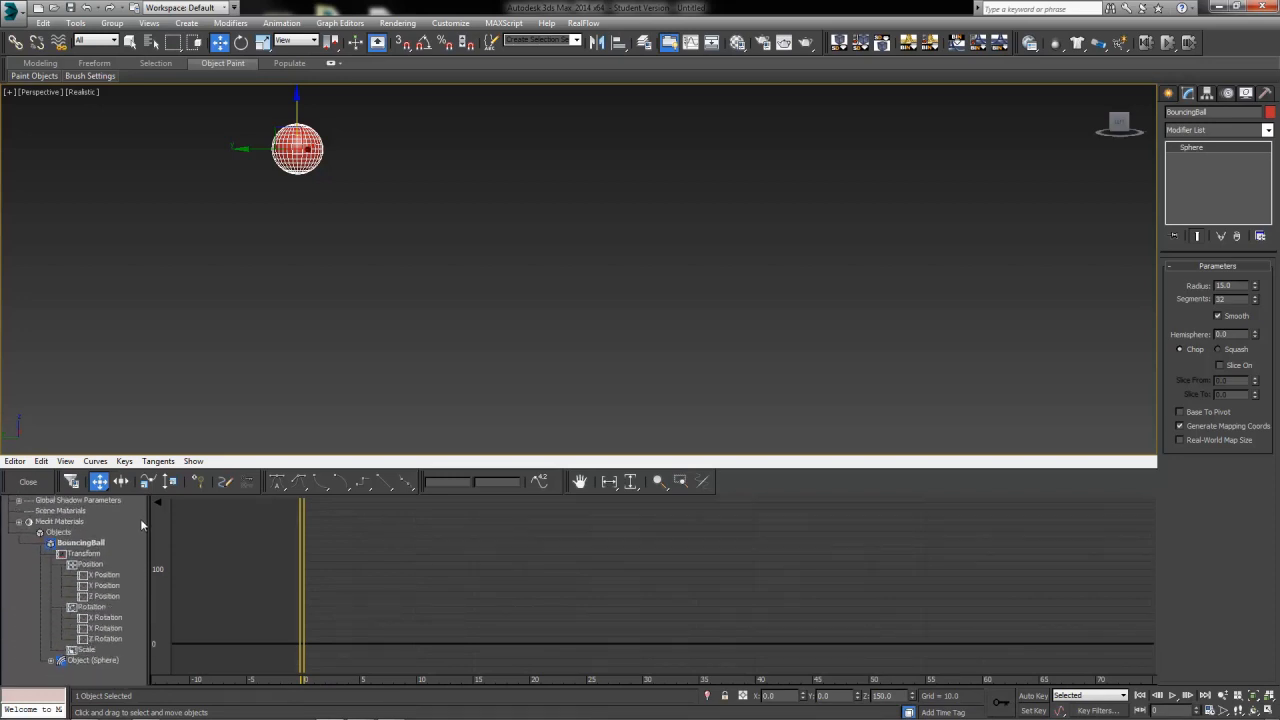
pyautogui.moveTo(132, 617)
pyautogui.mouseDown()
pyautogui.moveTo(141, 636)
pyautogui.moveTo(122, 624)
pyautogui.mouseUp()
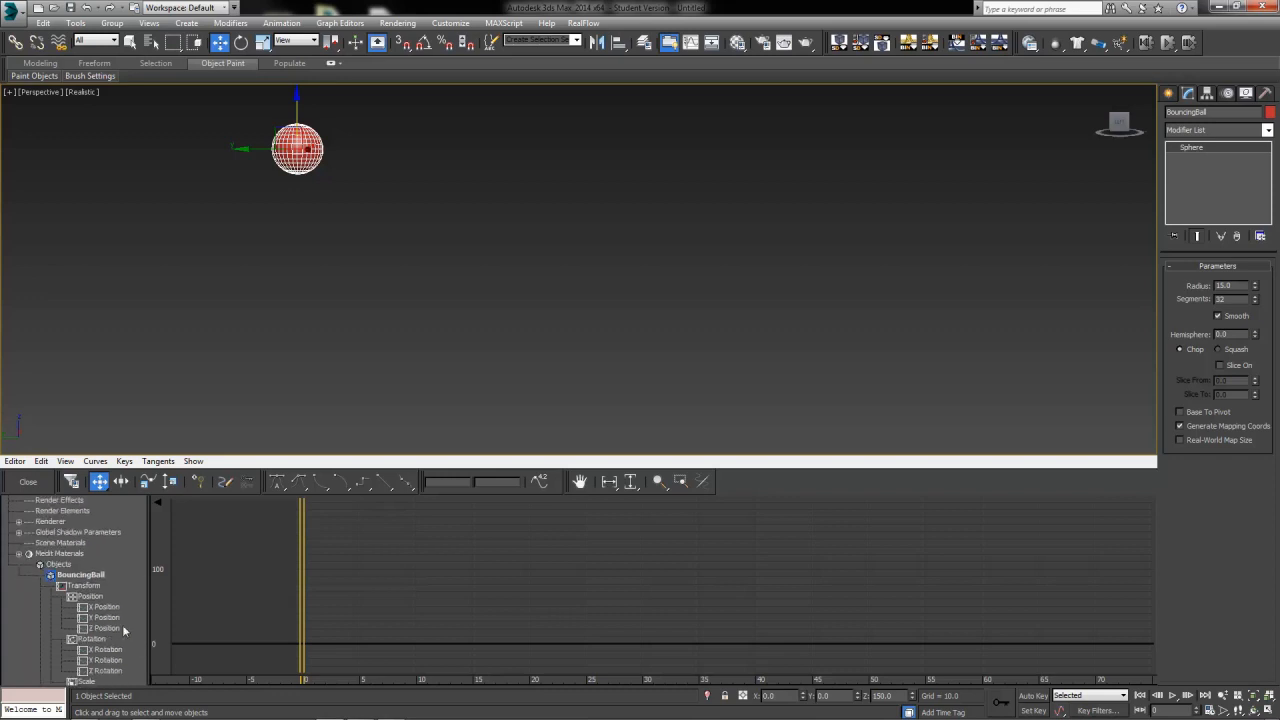
pyautogui.click(82, 576)
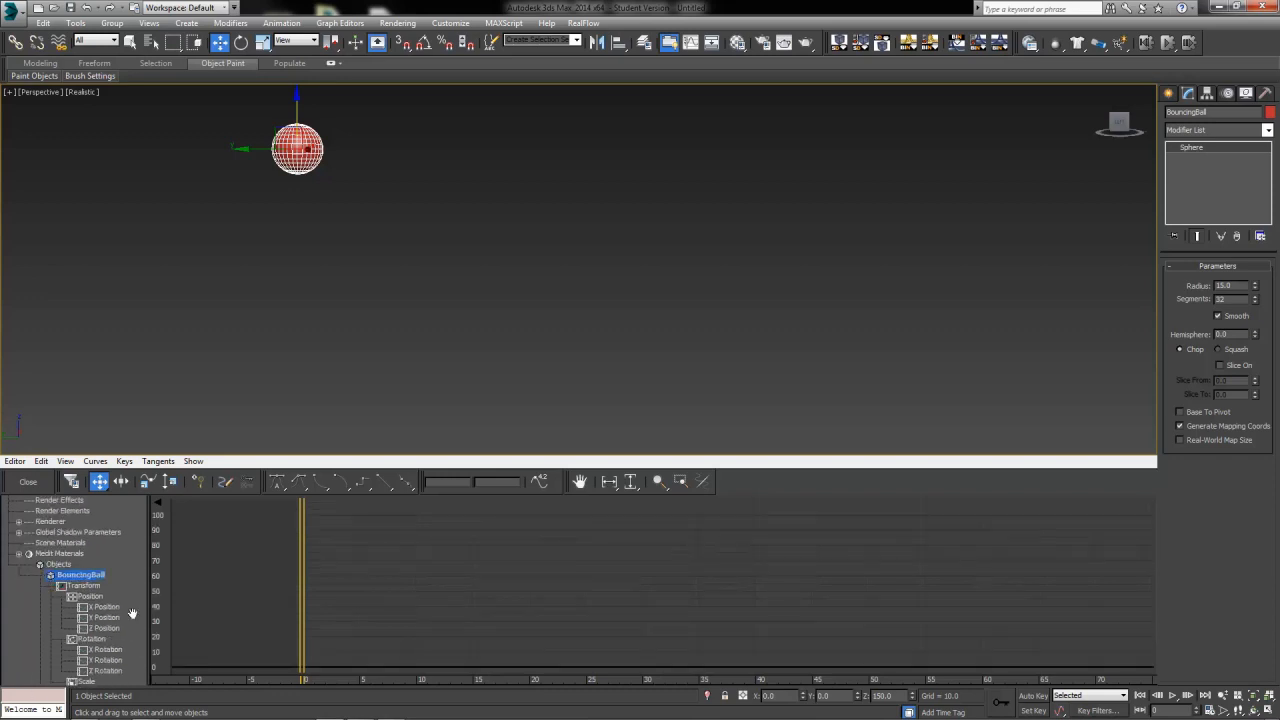
pyautogui.moveTo(142, 596); pyautogui.dragTo(124, 586)
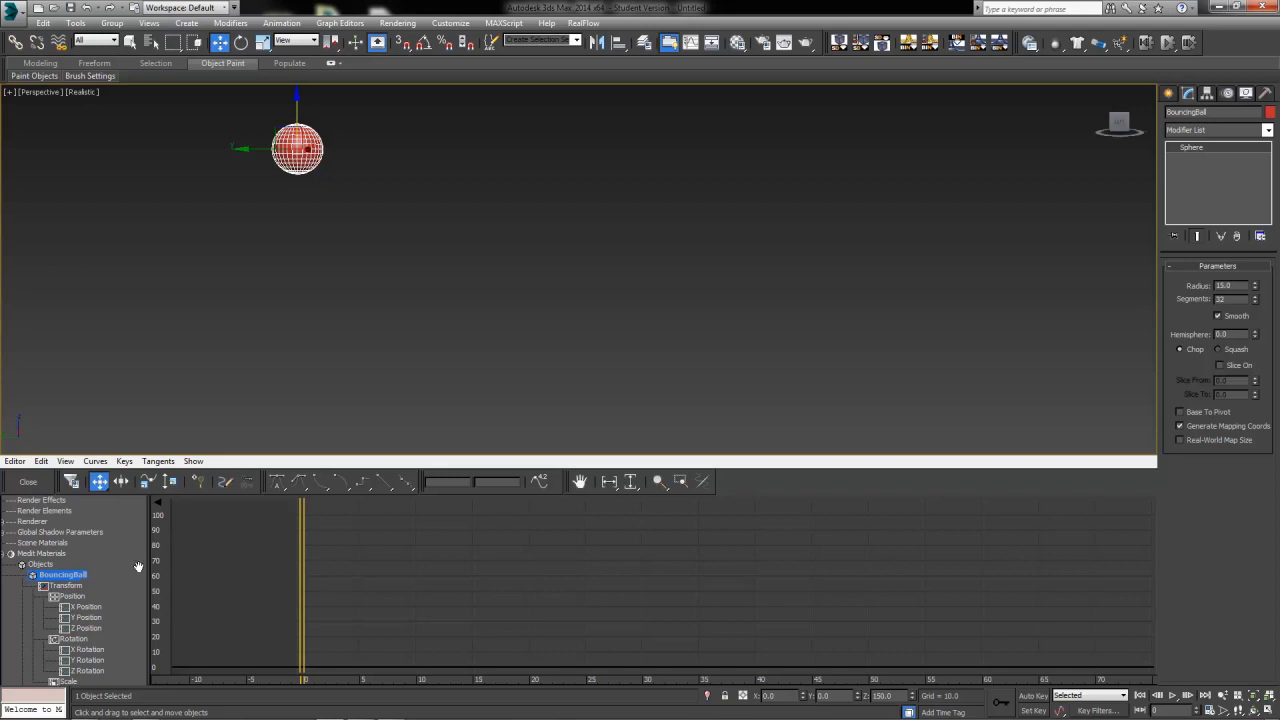
pyautogui.moveTo(136, 577); pyautogui.dragTo(141, 544)
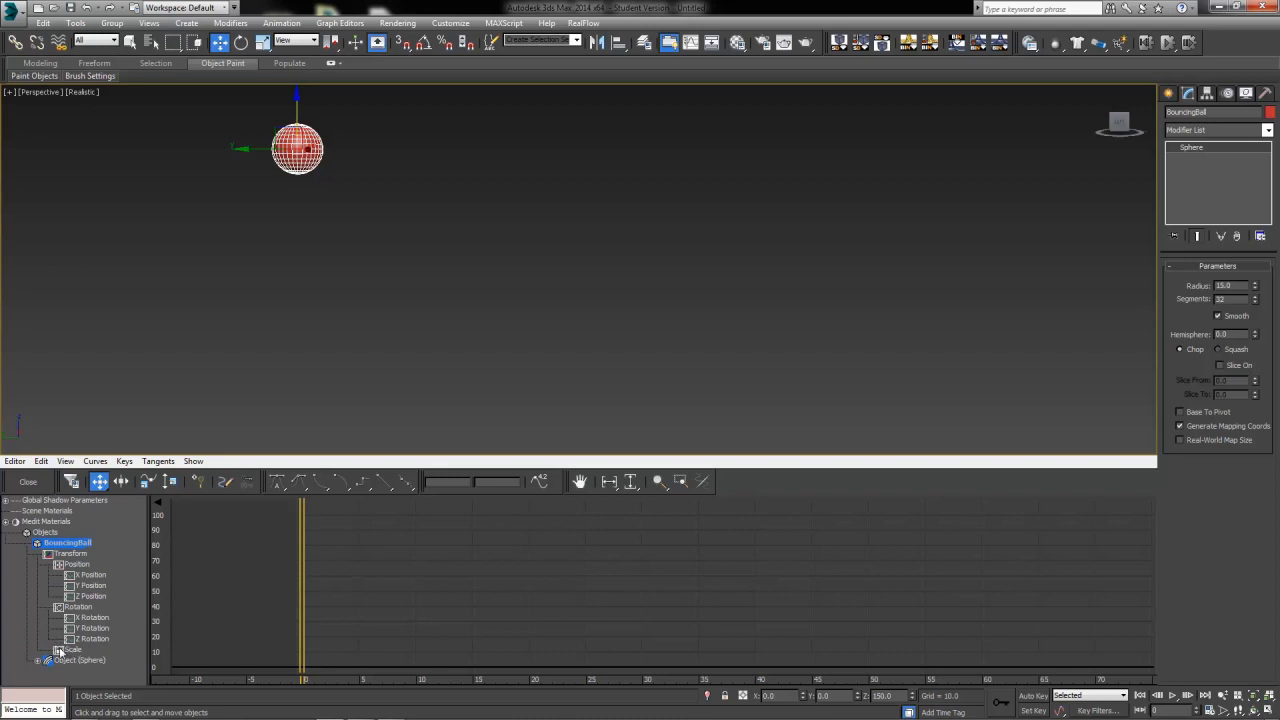
# Select the Z Position track and add a key at frame 0 on its curve, reviewing it in the key properties dialog
pyautogui.click(92, 575)
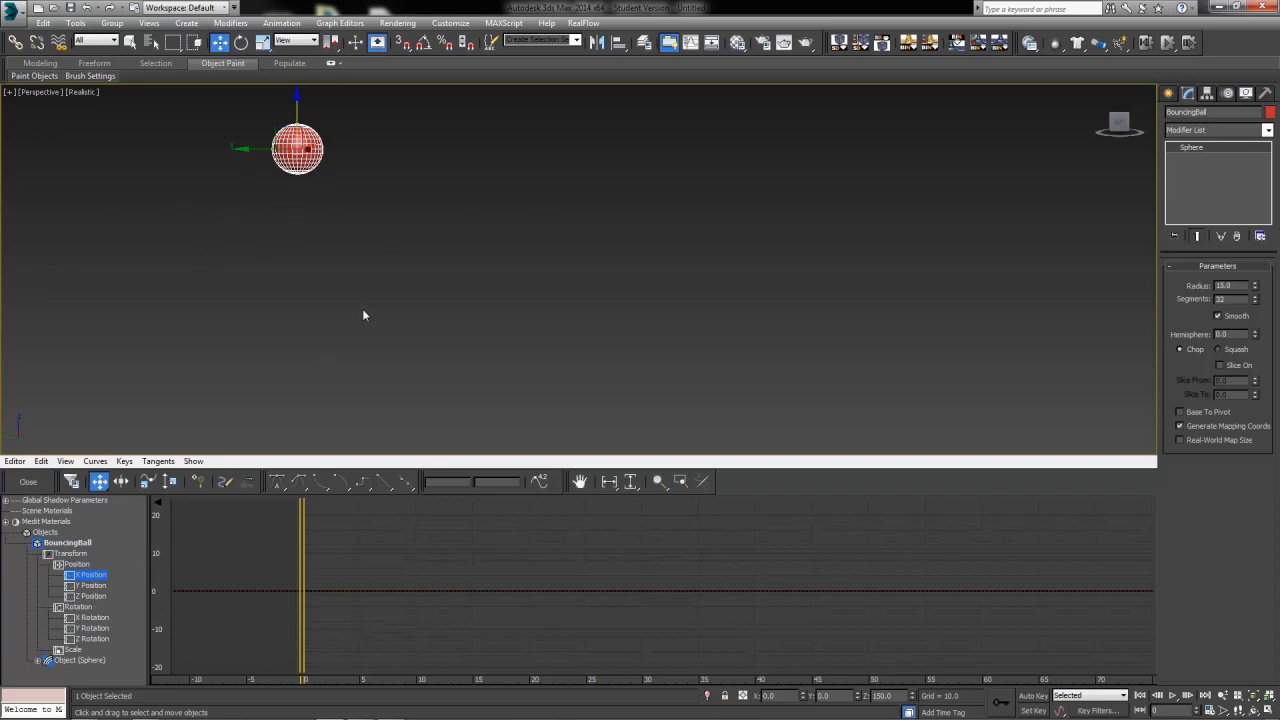
pyautogui.keyDown('alt'); pyautogui.moveTo(371, 311); pyautogui.dragTo(181, 326, button='middle'); pyautogui.keyUp('alt')
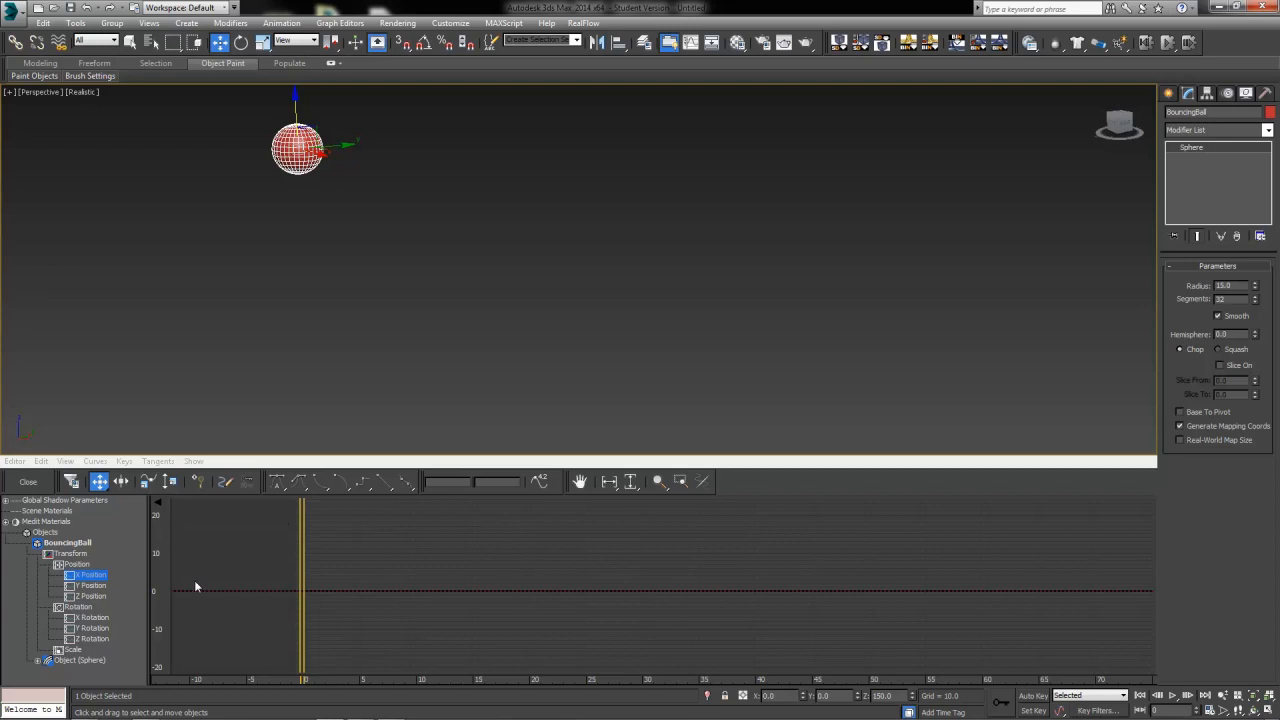
pyautogui.click(90, 596)
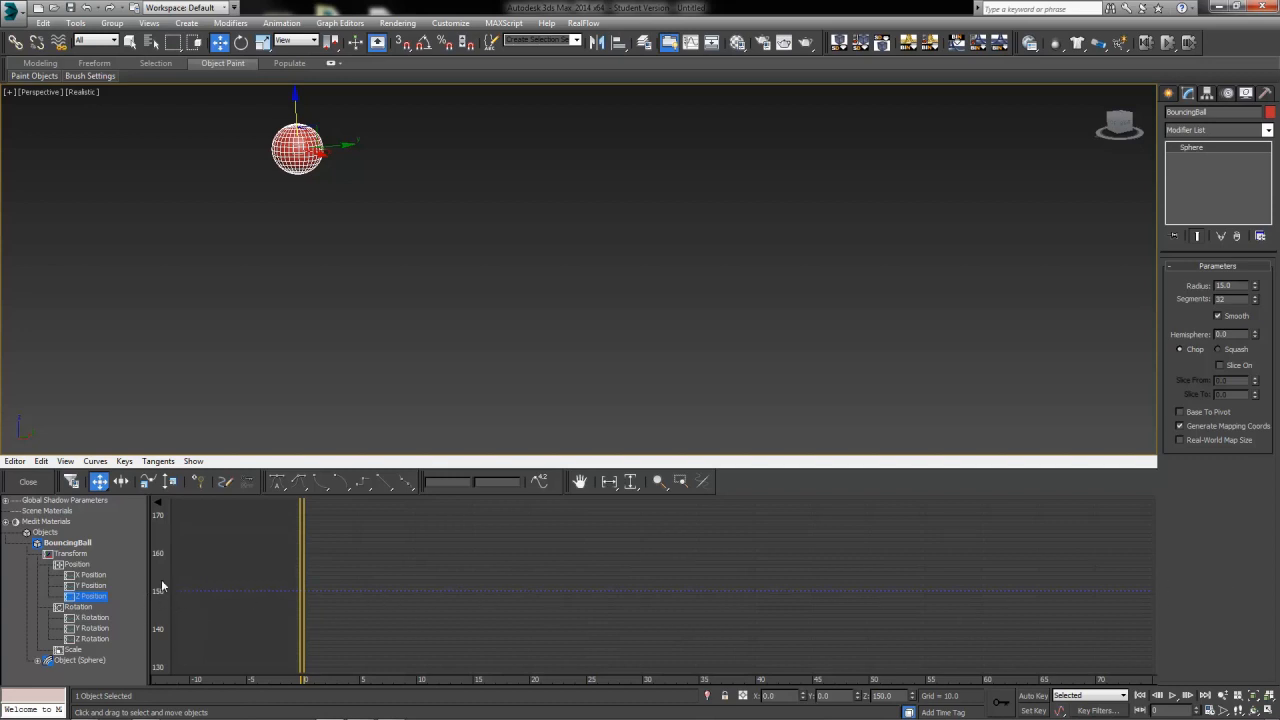
pyautogui.click(679, 483)
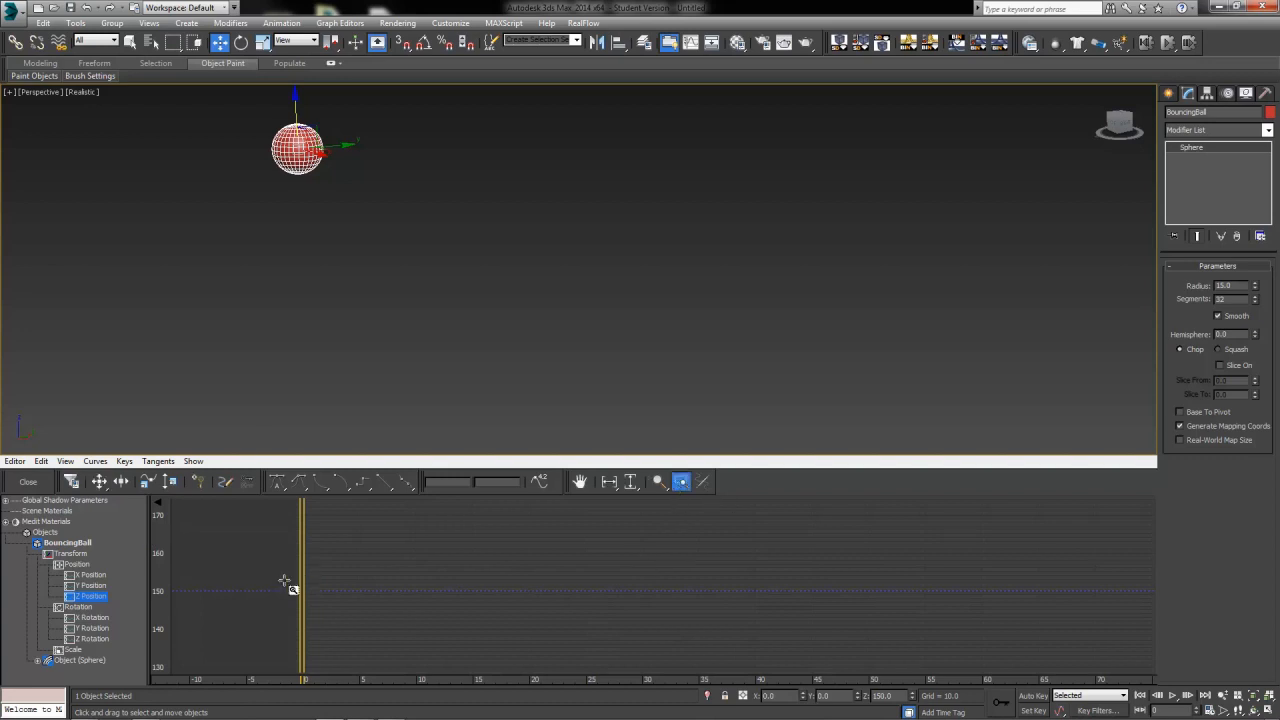
pyautogui.moveTo(296, 585); pyautogui.dragTo(1109, 713)
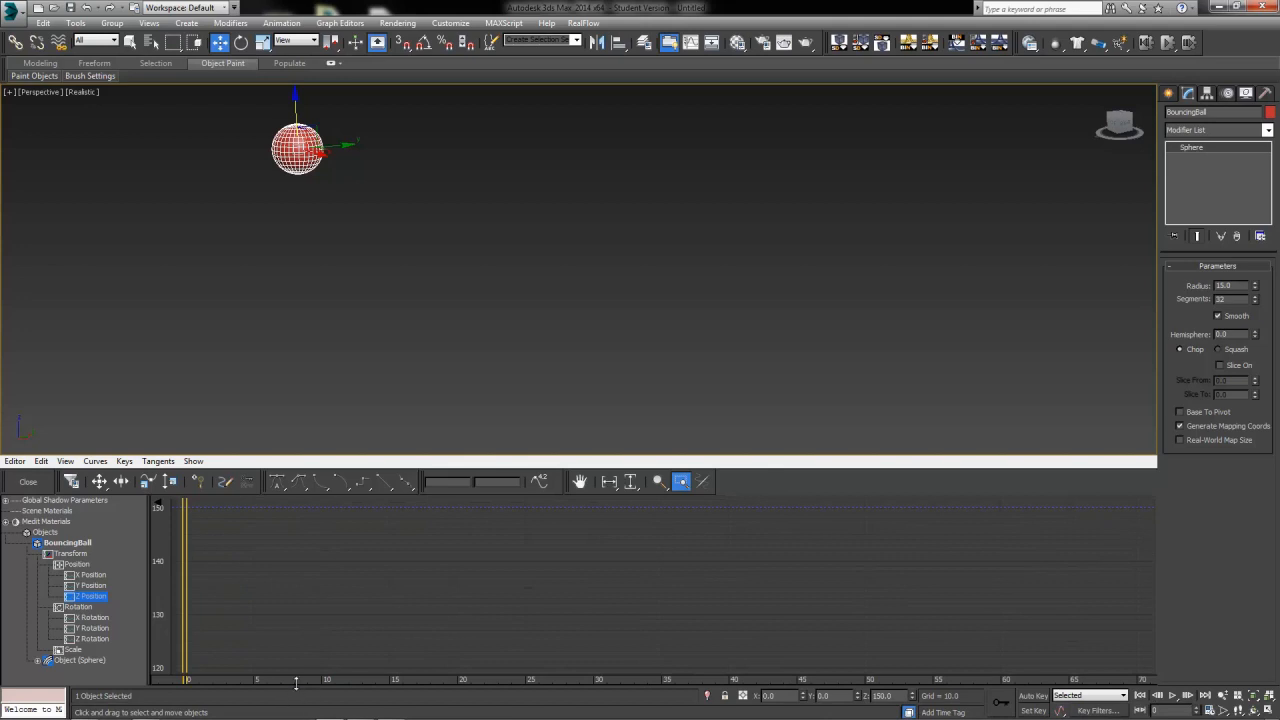
pyautogui.click(203, 483)
pyautogui.click(185, 507)
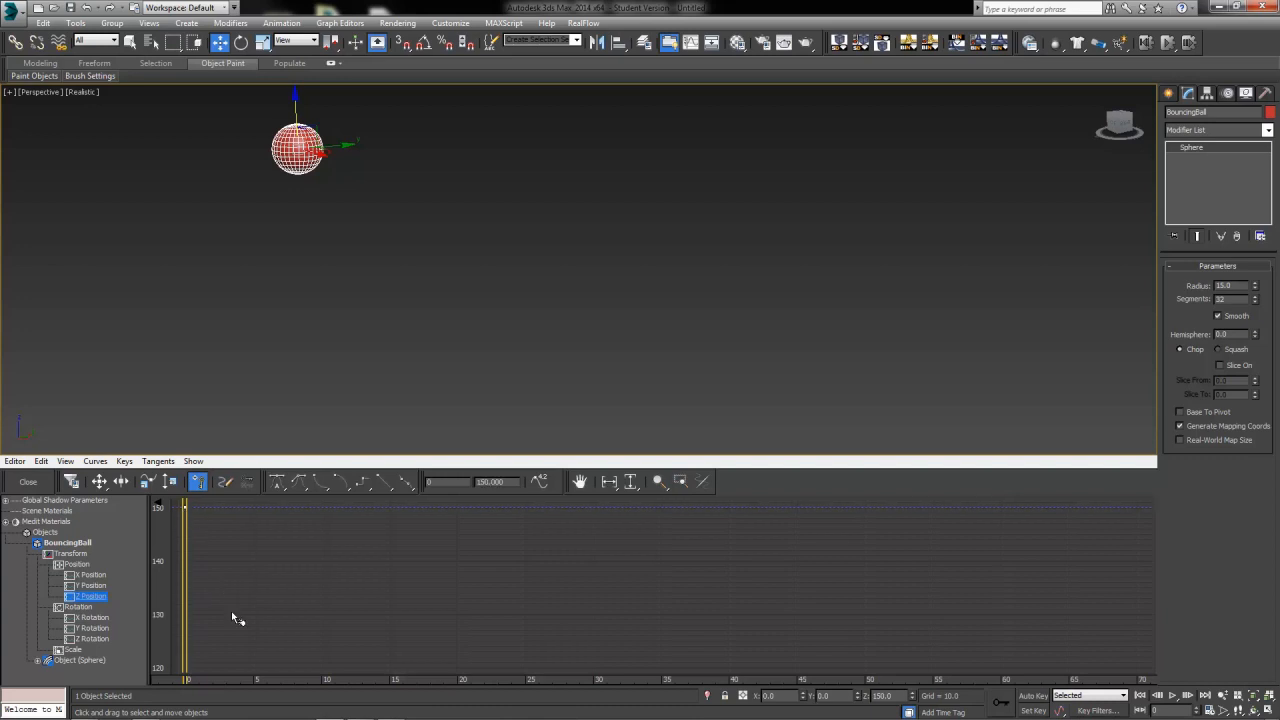
pyautogui.rightClick(185, 507)
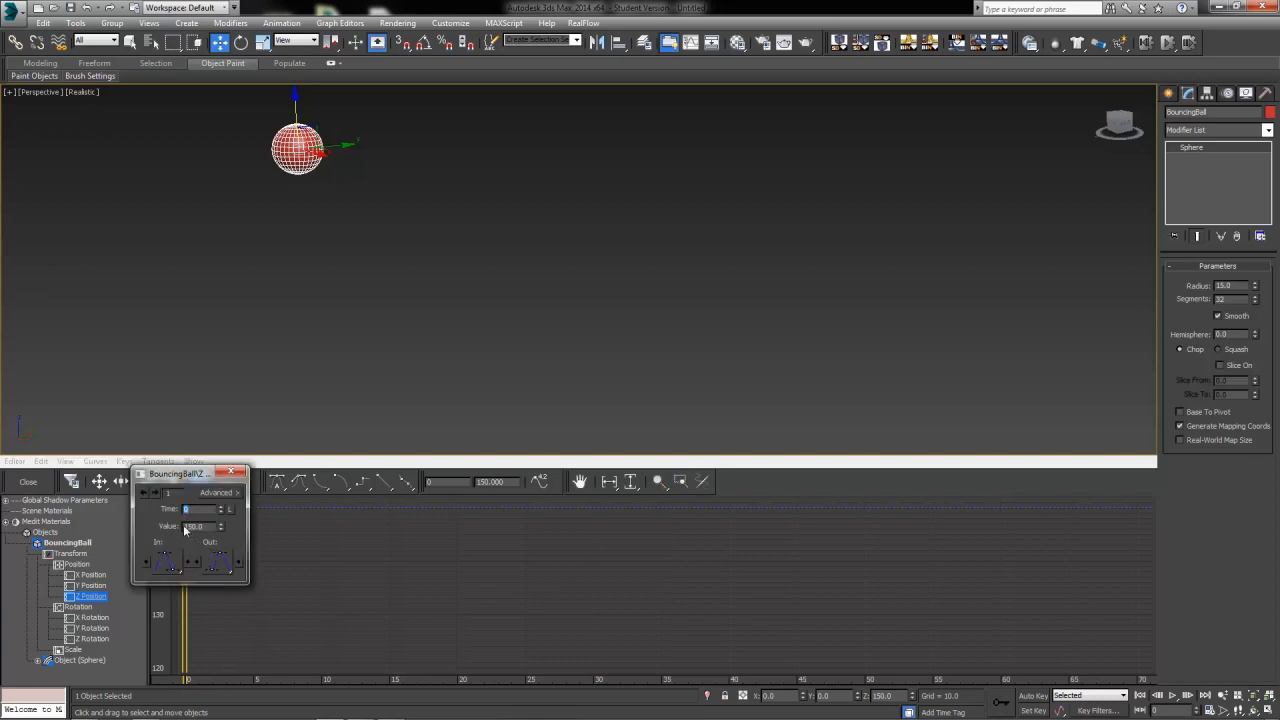
pyautogui.write('3')
pyautogui.press('Return')
pyautogui.press('Tab')
pyautogui.click(236, 471)
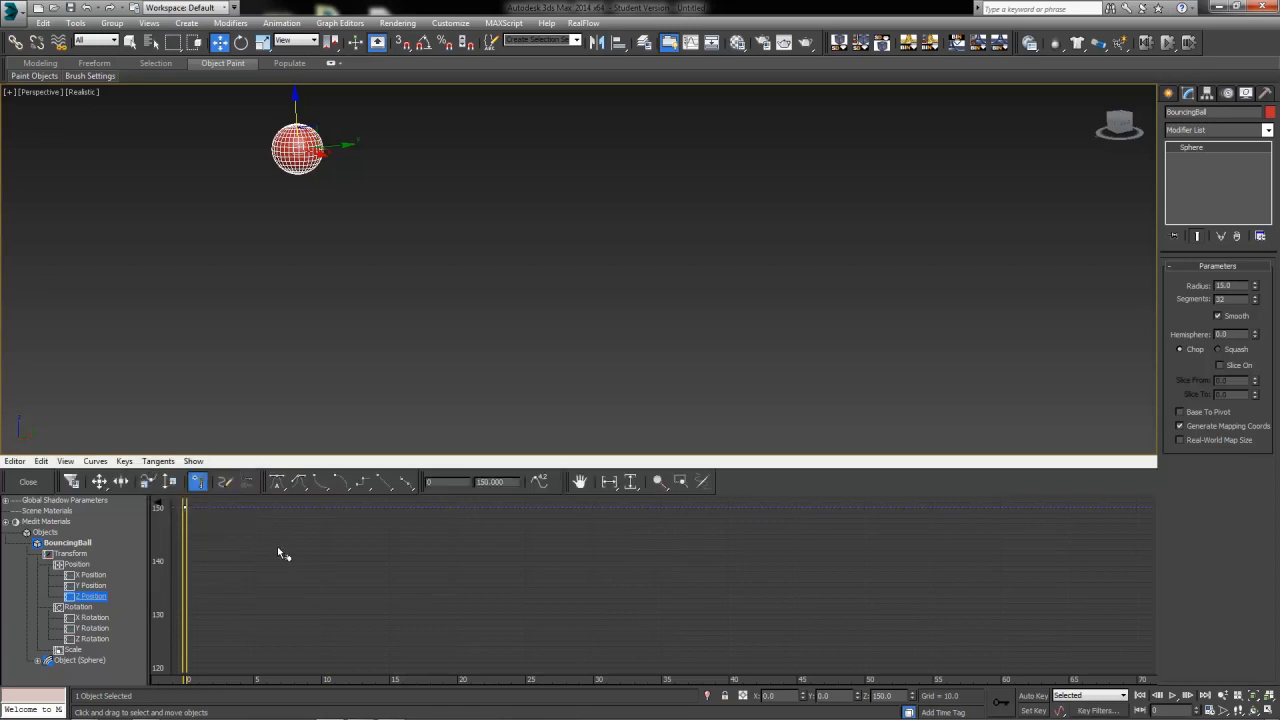
# Turn on Auto Key and set the ball's Z position to 0 at frame 20
pyautogui.moveTo(193, 587); pyautogui.dragTo(463, 606)
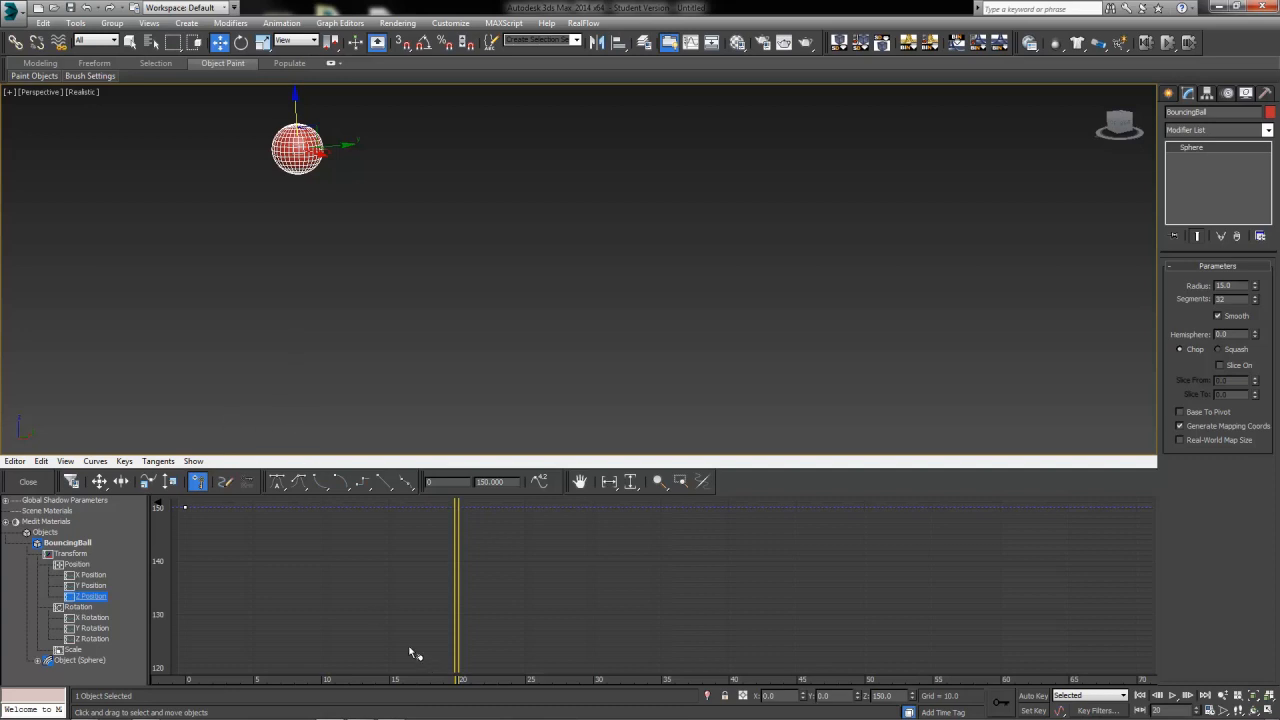
pyautogui.click(1035, 697)
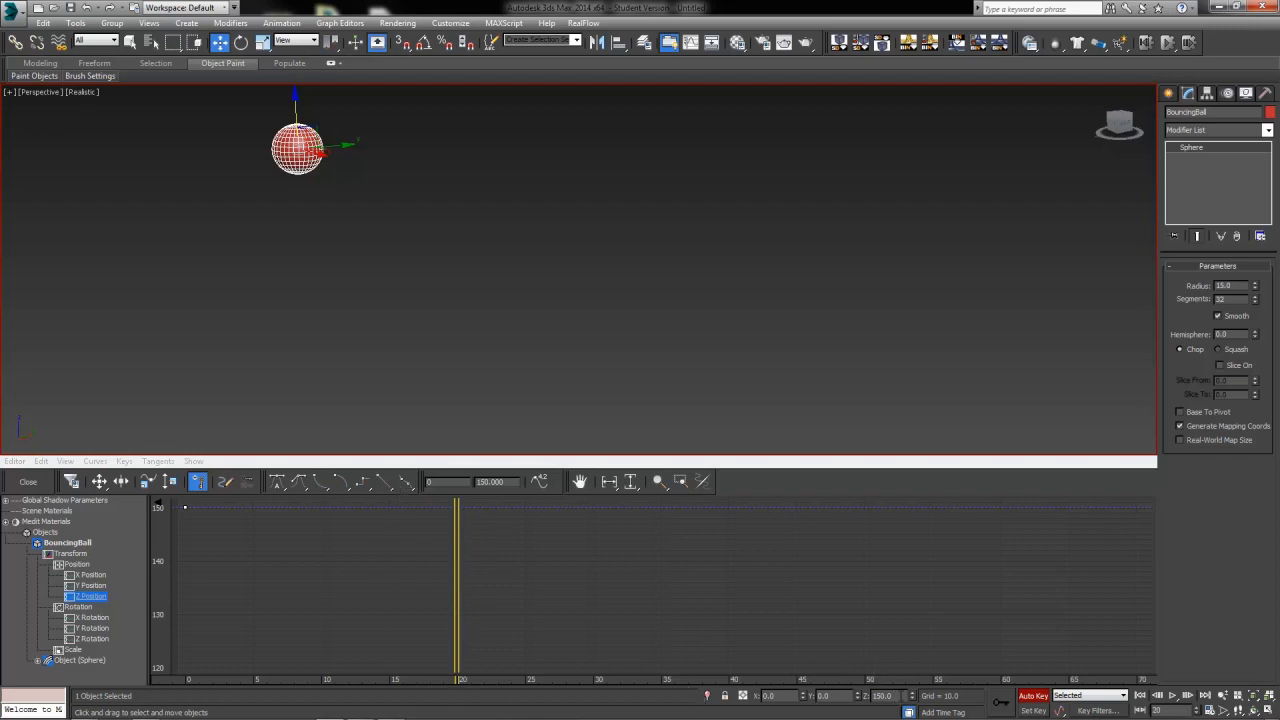
pyautogui.press('Return')
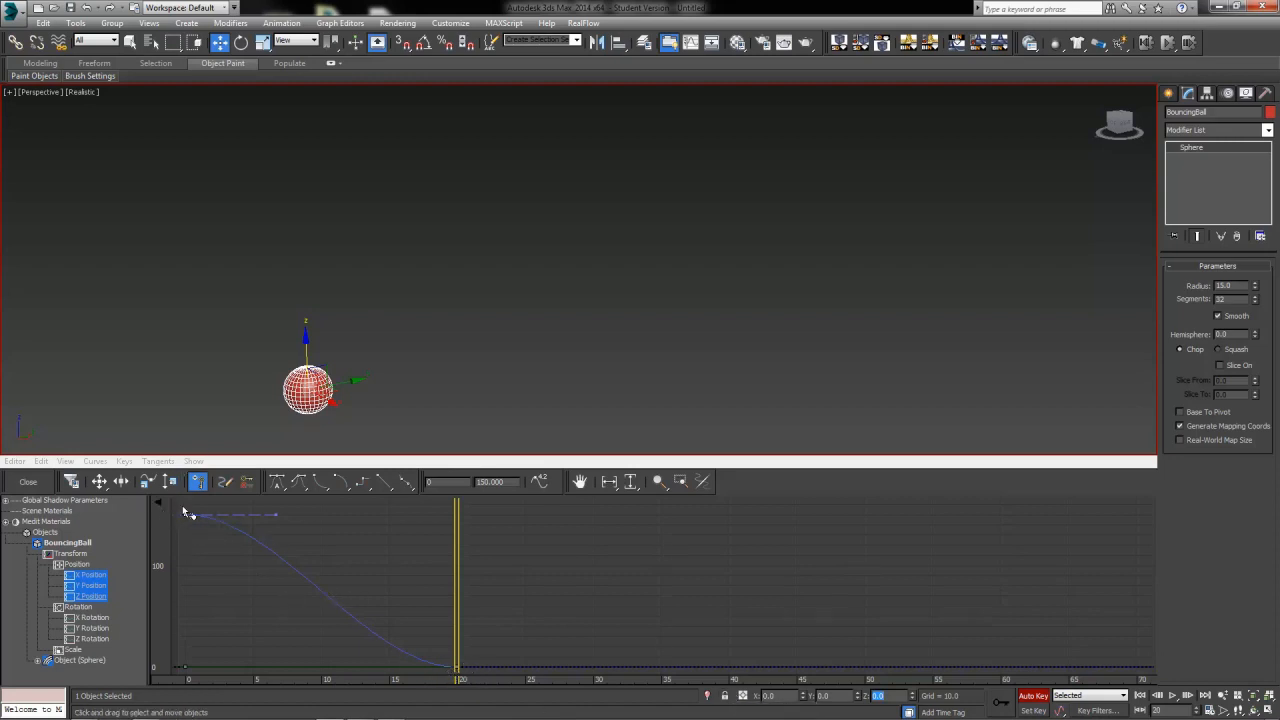
# Open the frame-20 key's properties dialog to check its time and value, then close it
pyautogui.click(456, 665)
pyautogui.rightClick(456, 665)
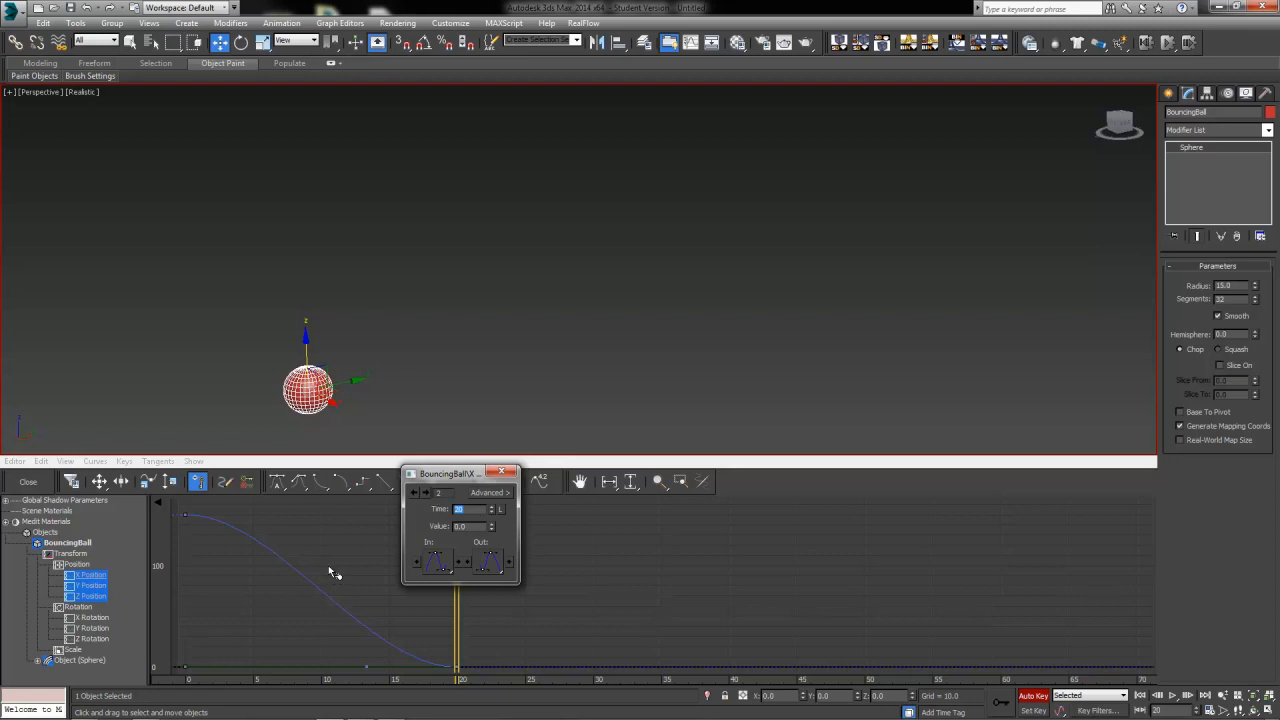
pyautogui.write('21')
pyautogui.press('Tab')
pyautogui.click(501, 471)
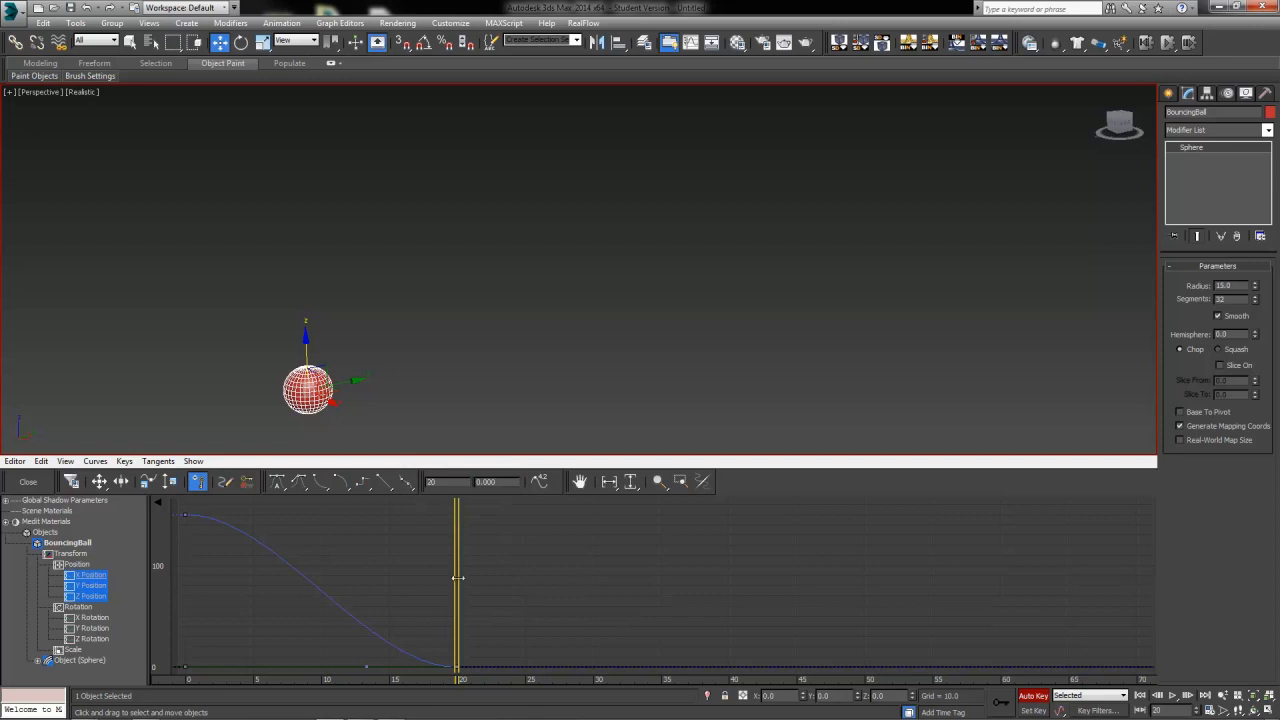
# Set the ball's Z position to 100 at frame 35
pyautogui.moveTo(457, 578); pyautogui.dragTo(659, 638)
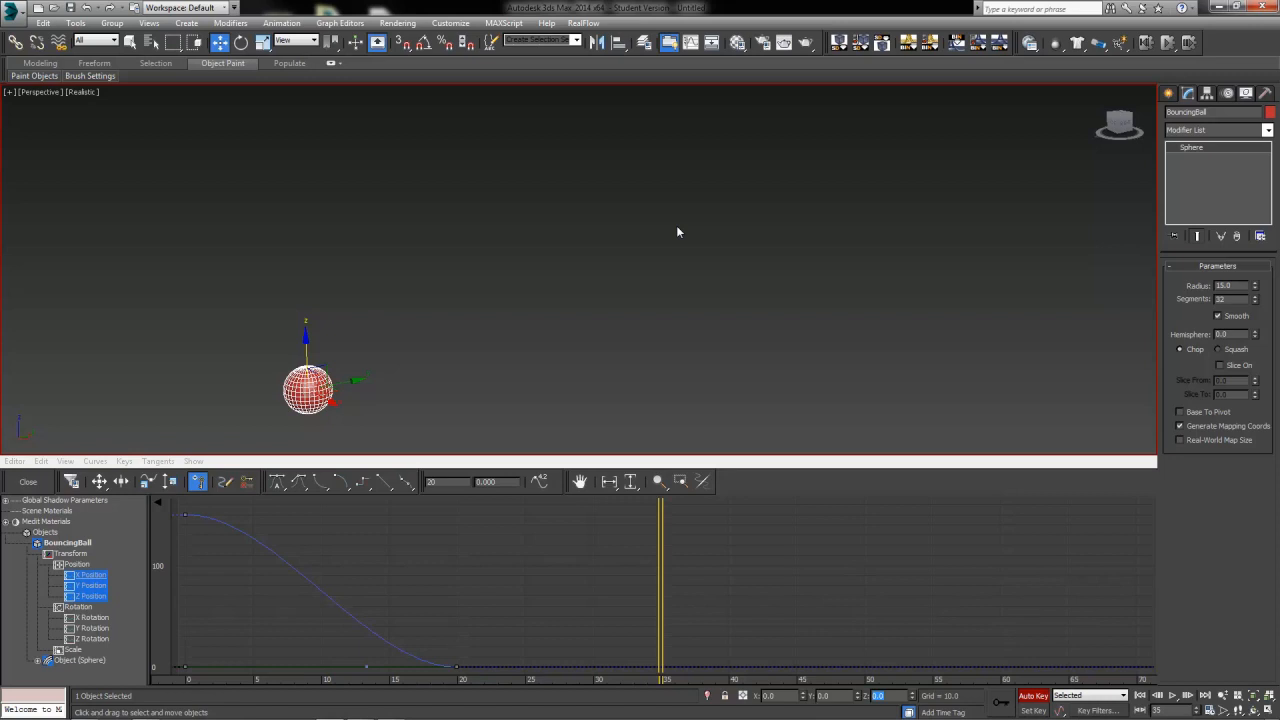
pyautogui.write('100')
pyautogui.press('Return')
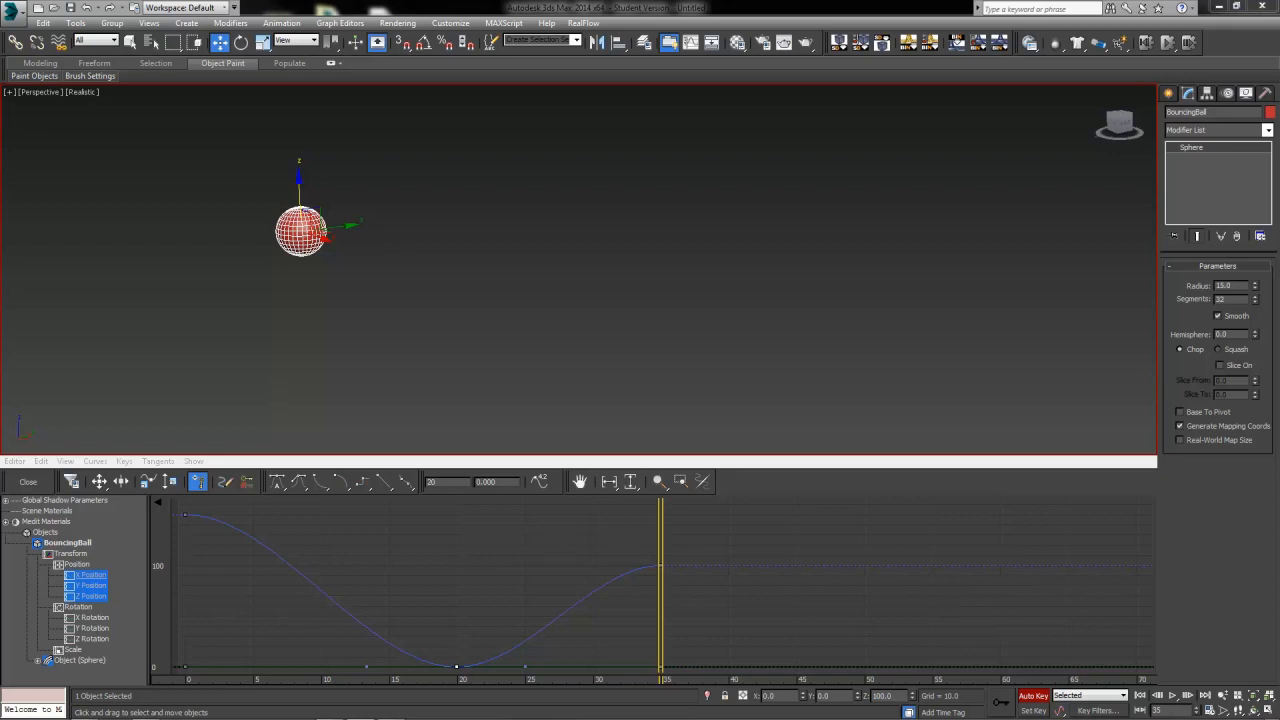
# Set the ball's Z position to 0 at frame 45
pyautogui.click(658, 539)
pyautogui.moveTo(660, 550); pyautogui.dragTo(800, 570)
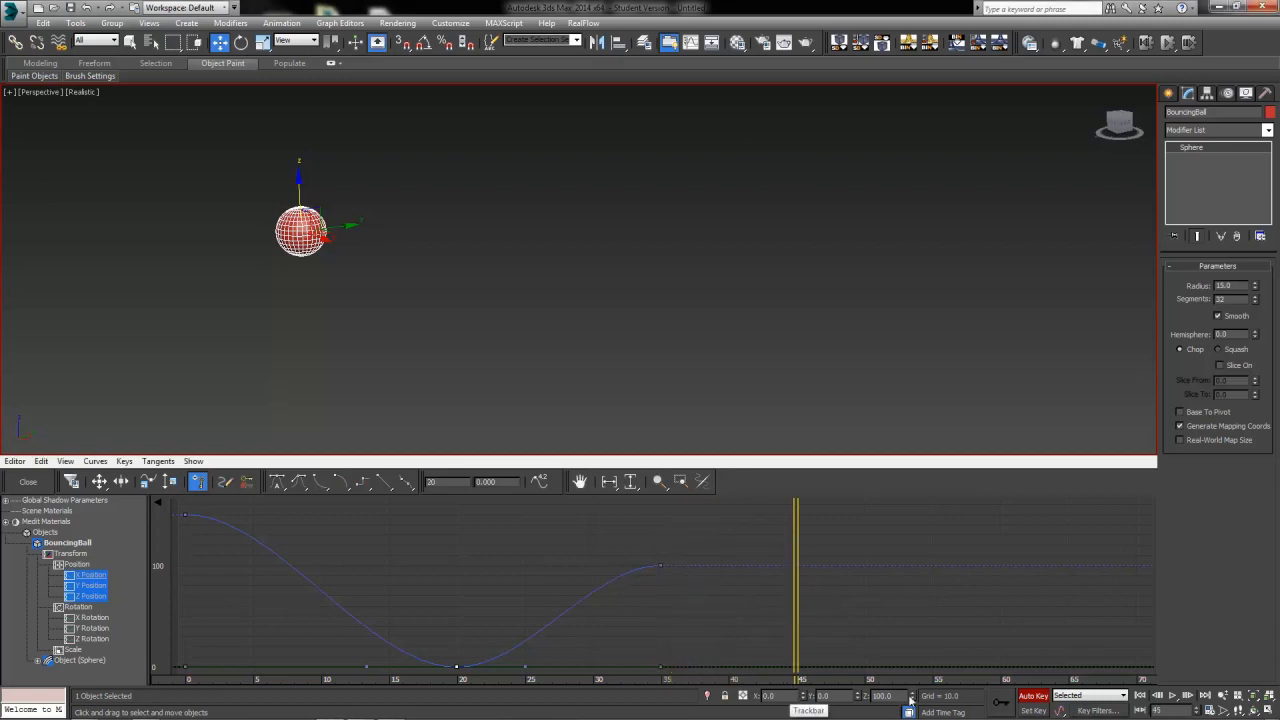
pyautogui.moveTo(901, 696); pyautogui.dragTo(710, 680)
pyautogui.write('0')
pyautogui.press('Return')
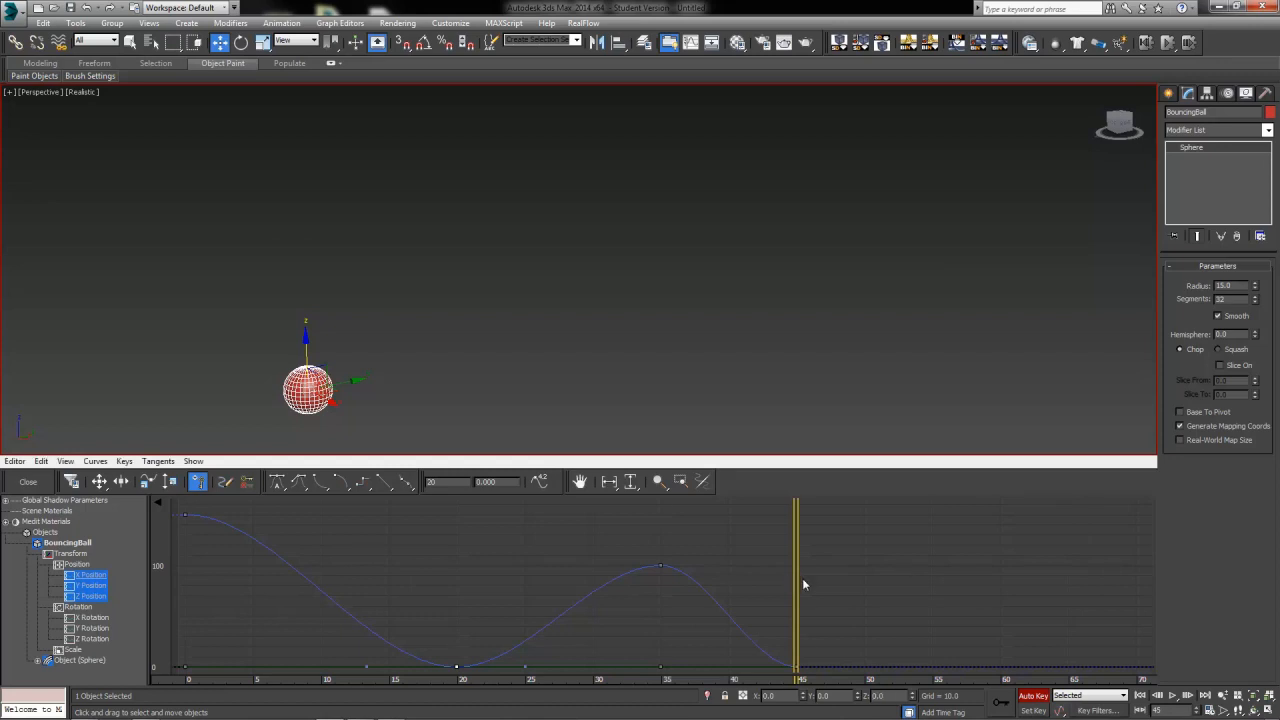
# Set the ball's Z position to 50 at frame 53
pyautogui.moveTo(803, 578); pyautogui.dragTo(903, 597)
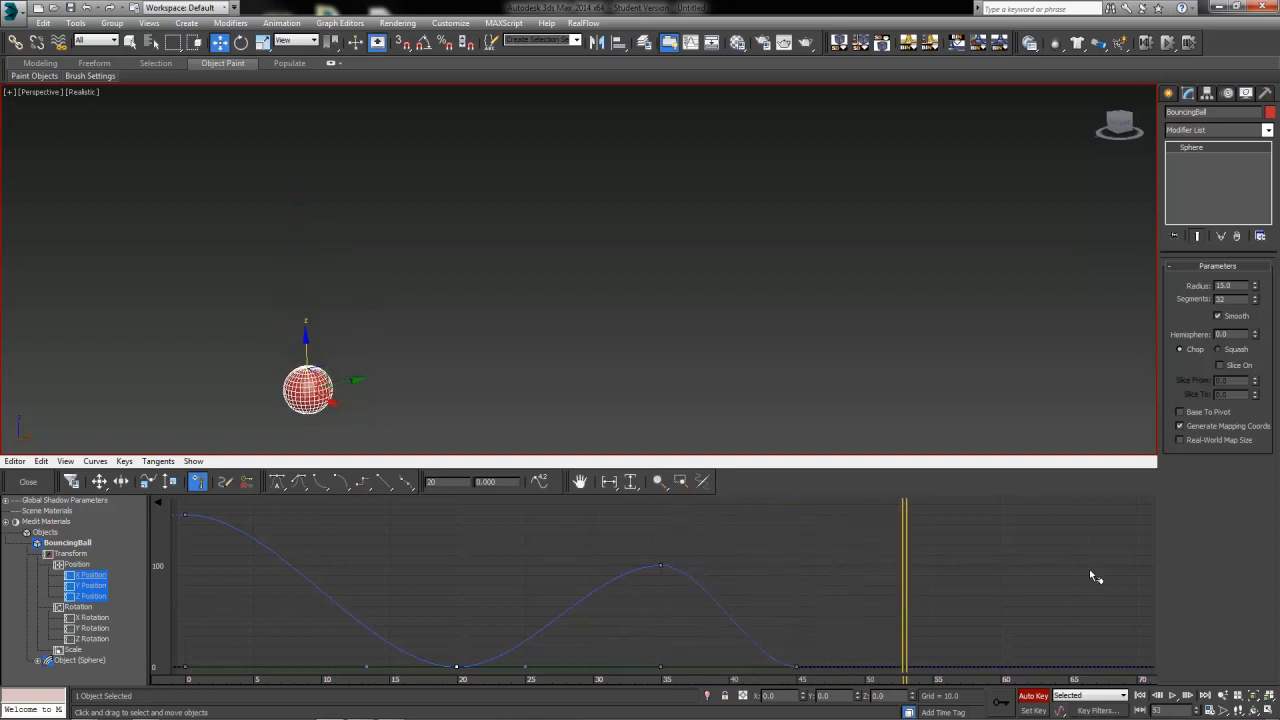
pyautogui.click(878, 695)
pyautogui.write('50')
pyautogui.press('Return')
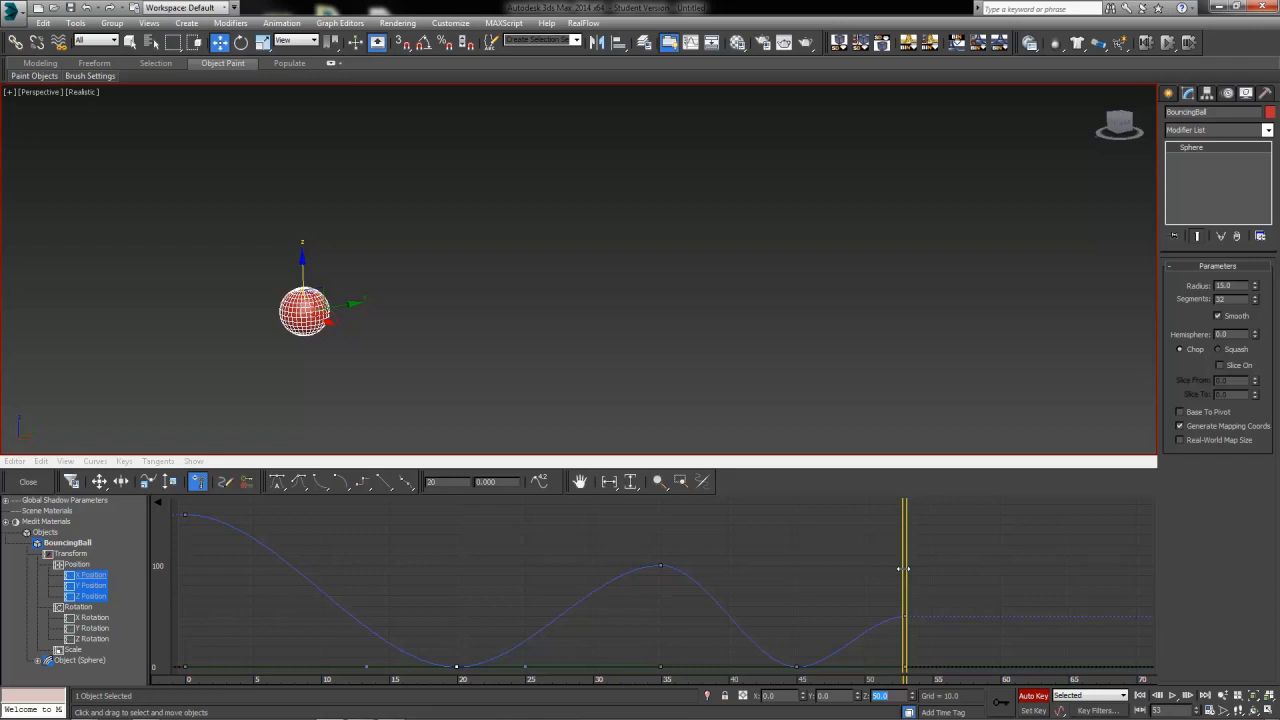
# Set the ball's Z position to 0 at frame 58
pyautogui.moveTo(903, 569); pyautogui.dragTo(986, 569)
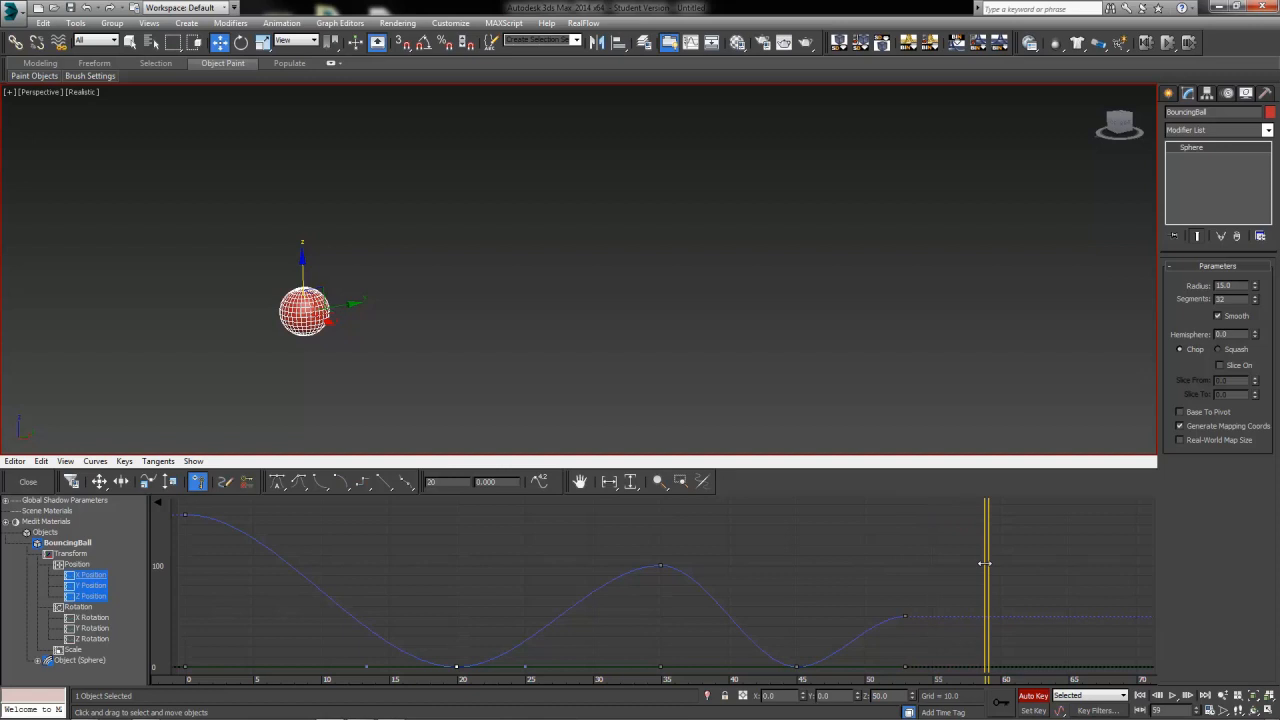
pyautogui.moveTo(991, 562); pyautogui.dragTo(981, 572)
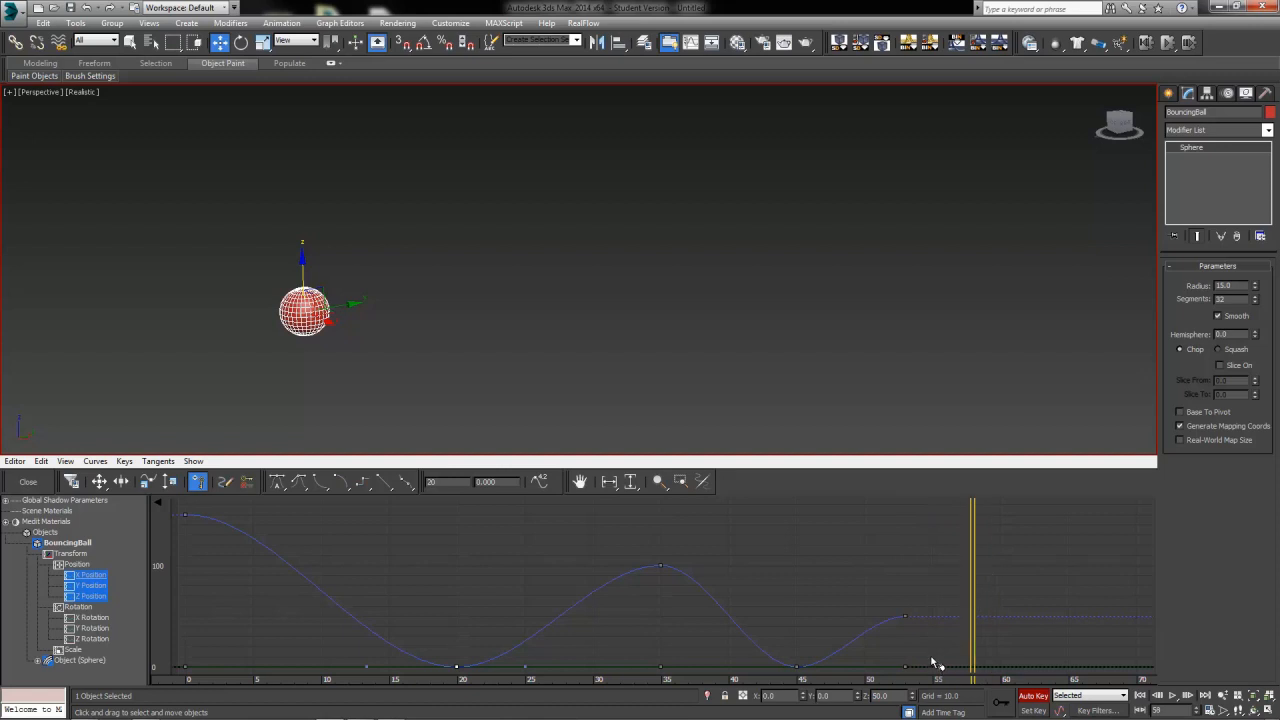
pyautogui.moveTo(895, 696); pyautogui.dragTo(829, 695)
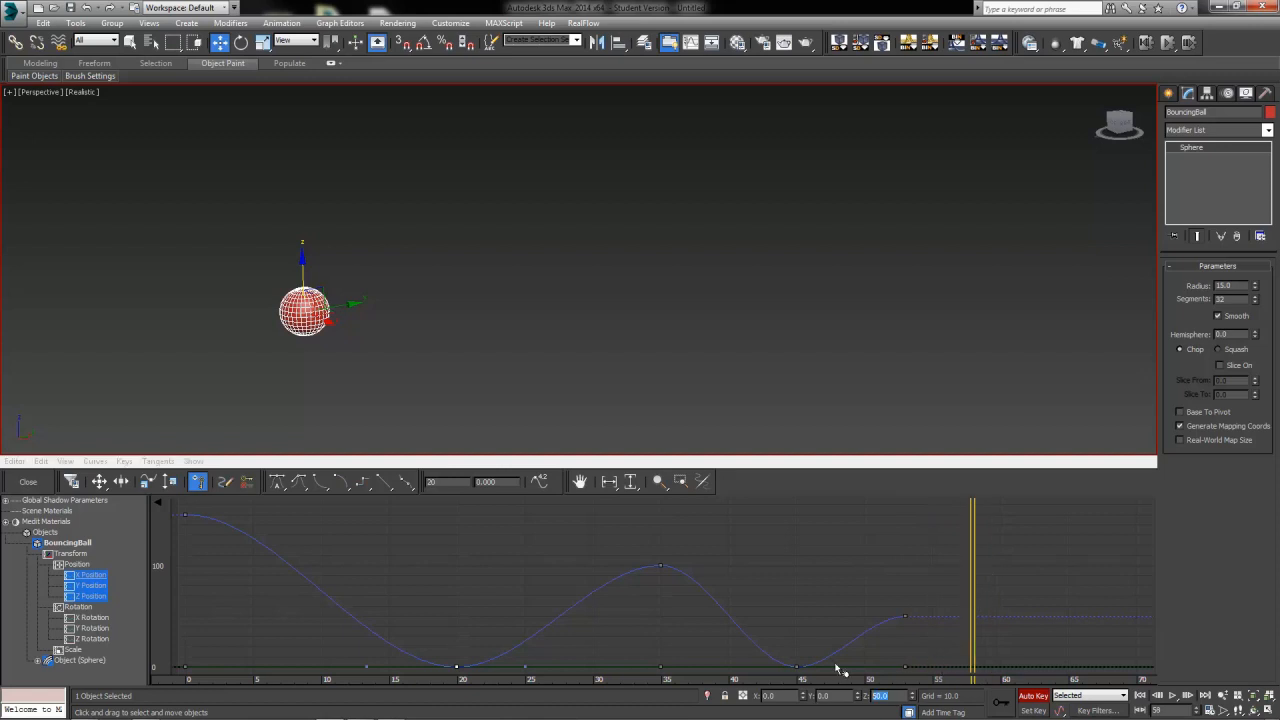
pyautogui.write('0')
pyautogui.press('Return')
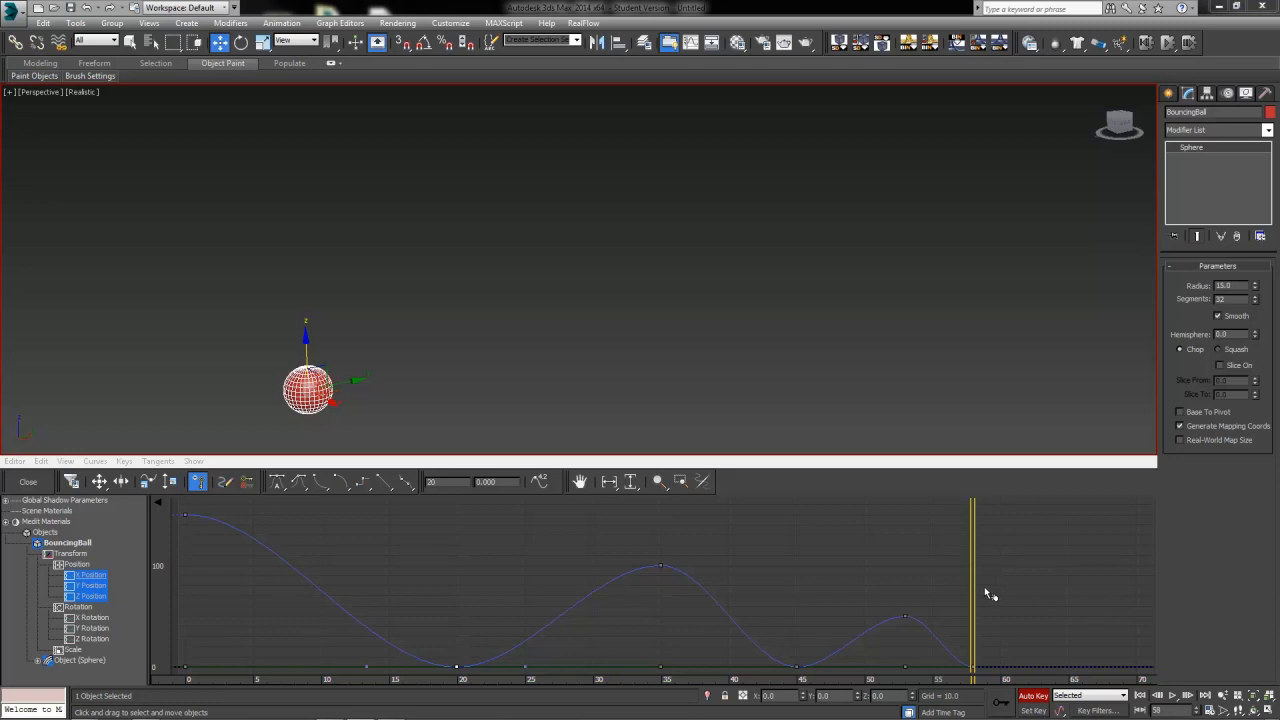
# Set the ball's Z position to 20 at frame 63
pyautogui.moveTo(974, 591); pyautogui.dragTo(1040, 591)
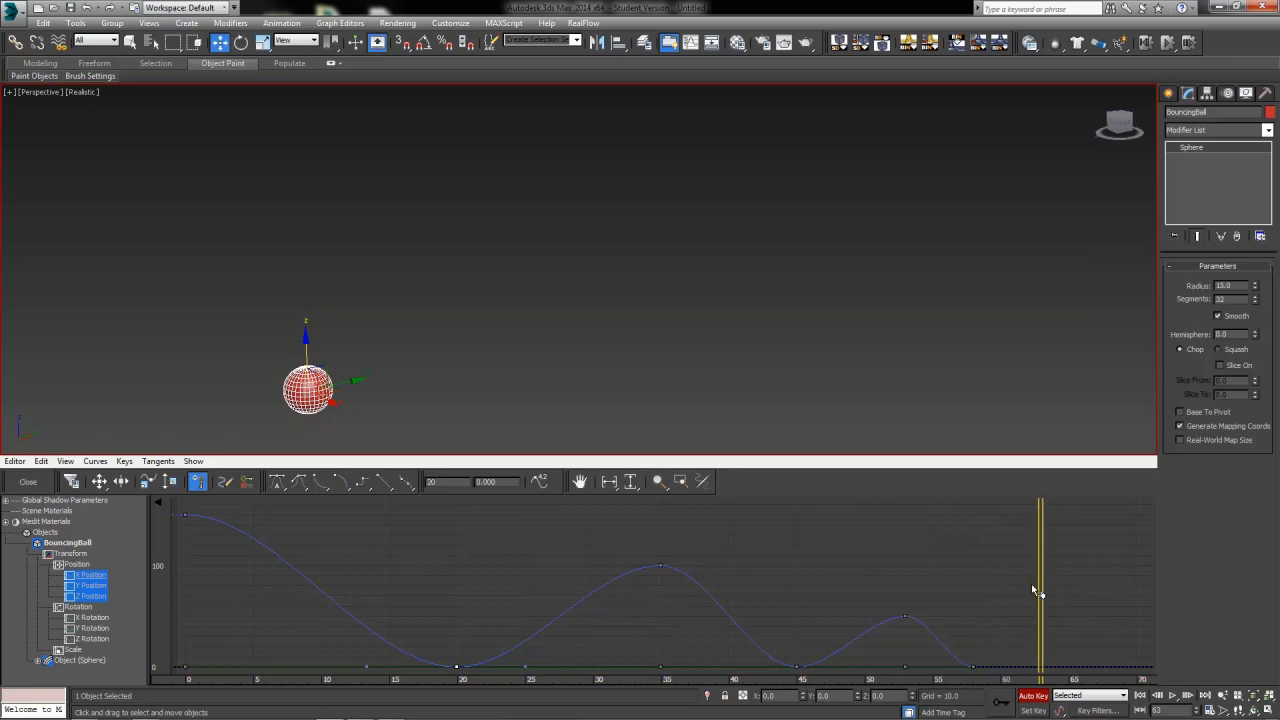
pyautogui.click(878, 695)
pyautogui.write('20')
pyautogui.press('Return')
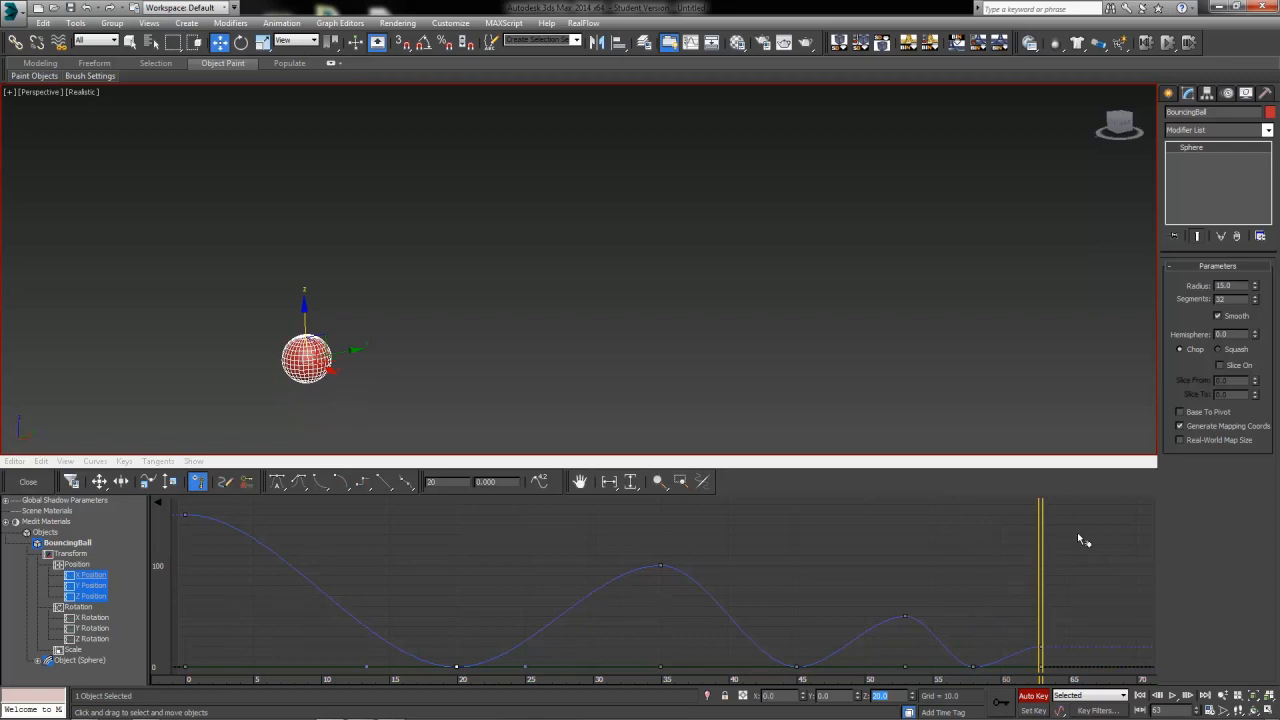
# Set the ball's Z position to 0 at frame 68 and turn off Auto Key
pyautogui.moveTo(1038, 571); pyautogui.dragTo(1078, 576)
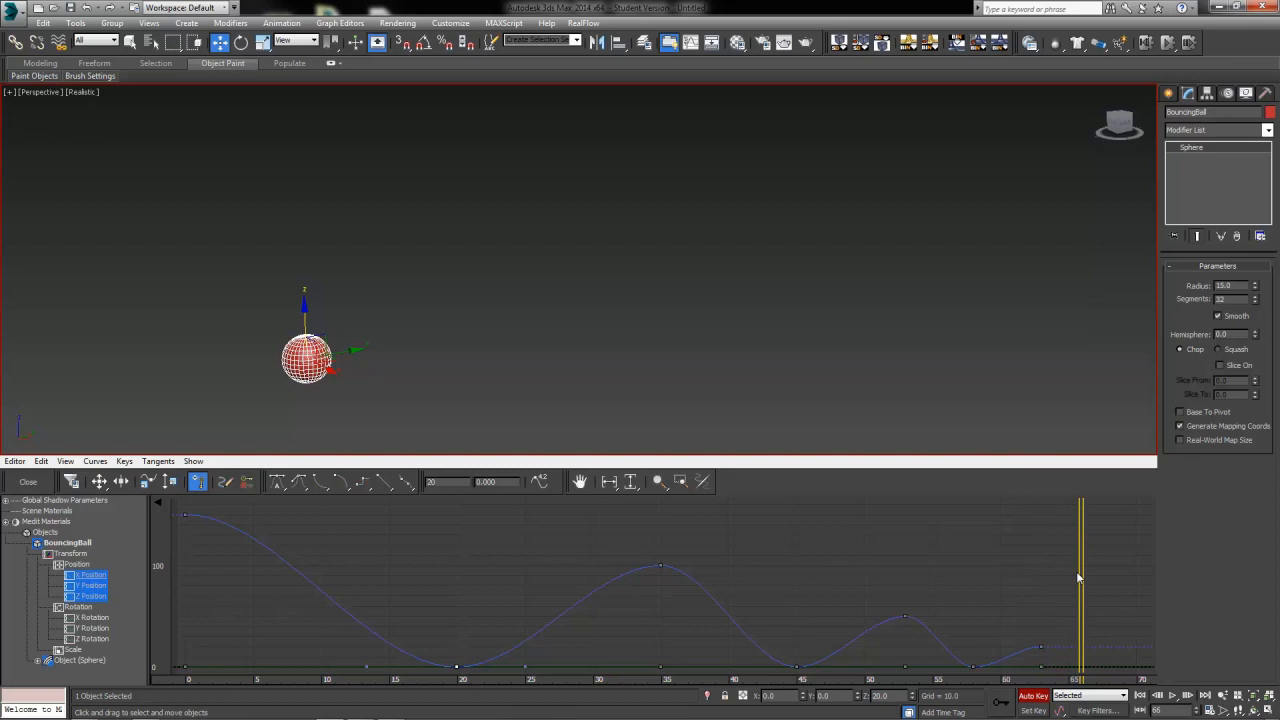
pyautogui.moveTo(1078, 576); pyautogui.dragTo(1108, 573)
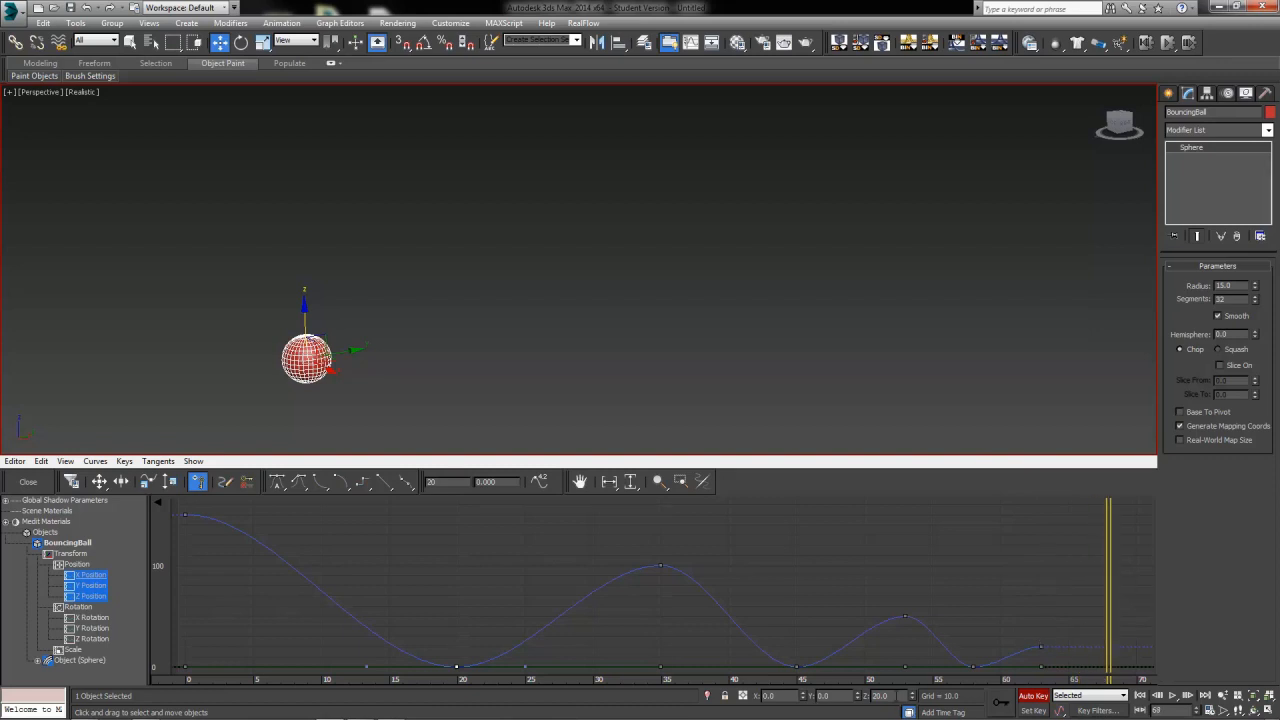
pyautogui.moveTo(890, 696); pyautogui.dragTo(820, 677)
pyautogui.write('0')
pyautogui.press('Return')
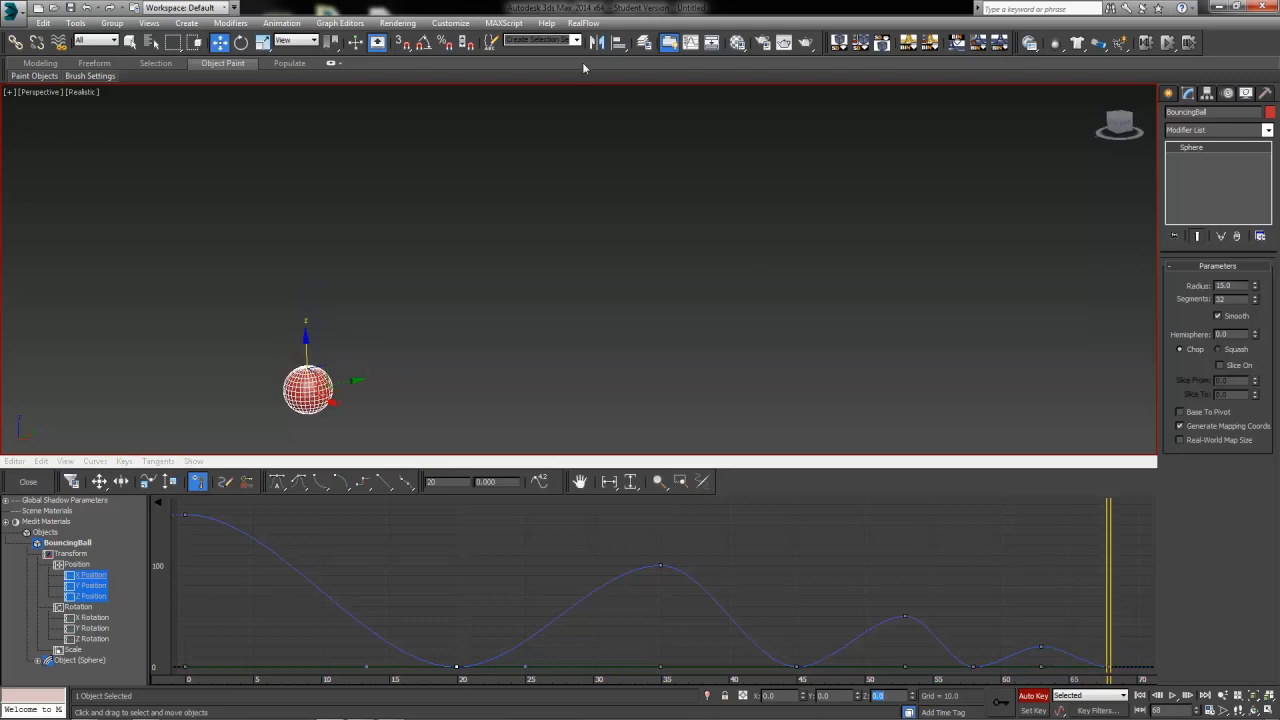
pyautogui.click(1036, 696)
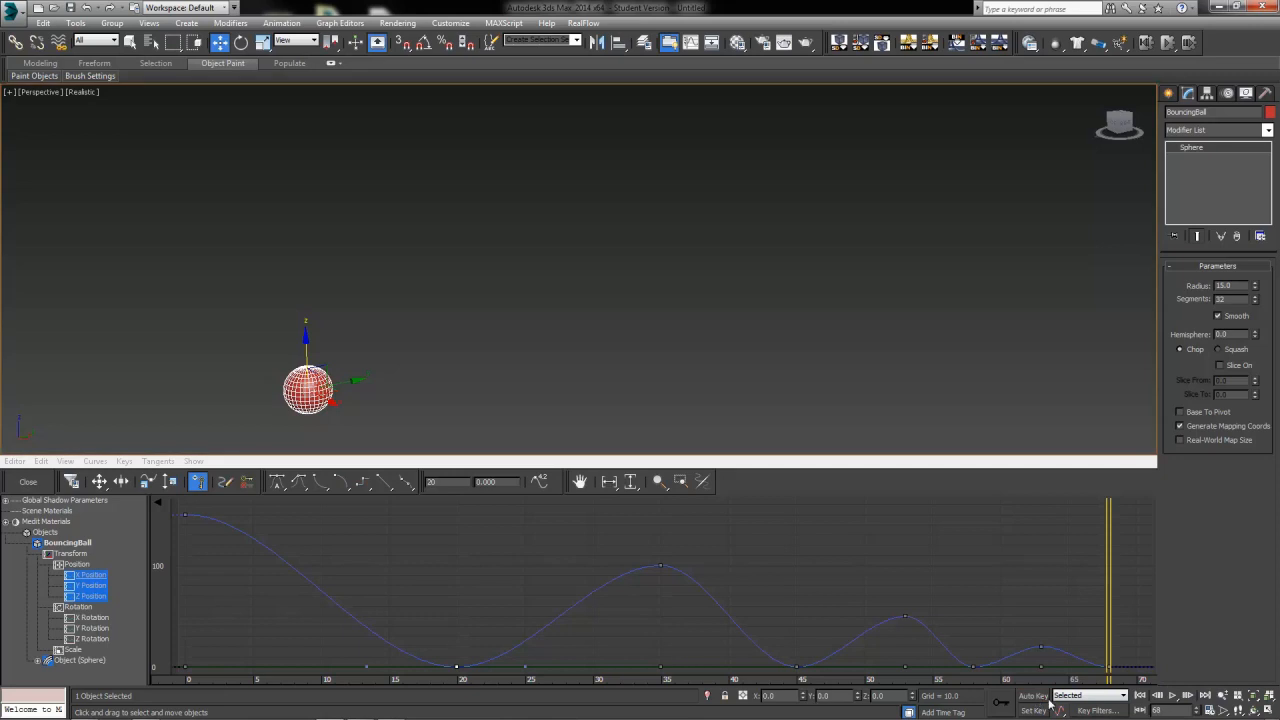
# Play and stop the animation to review the bounce
pyautogui.click(1172, 695)
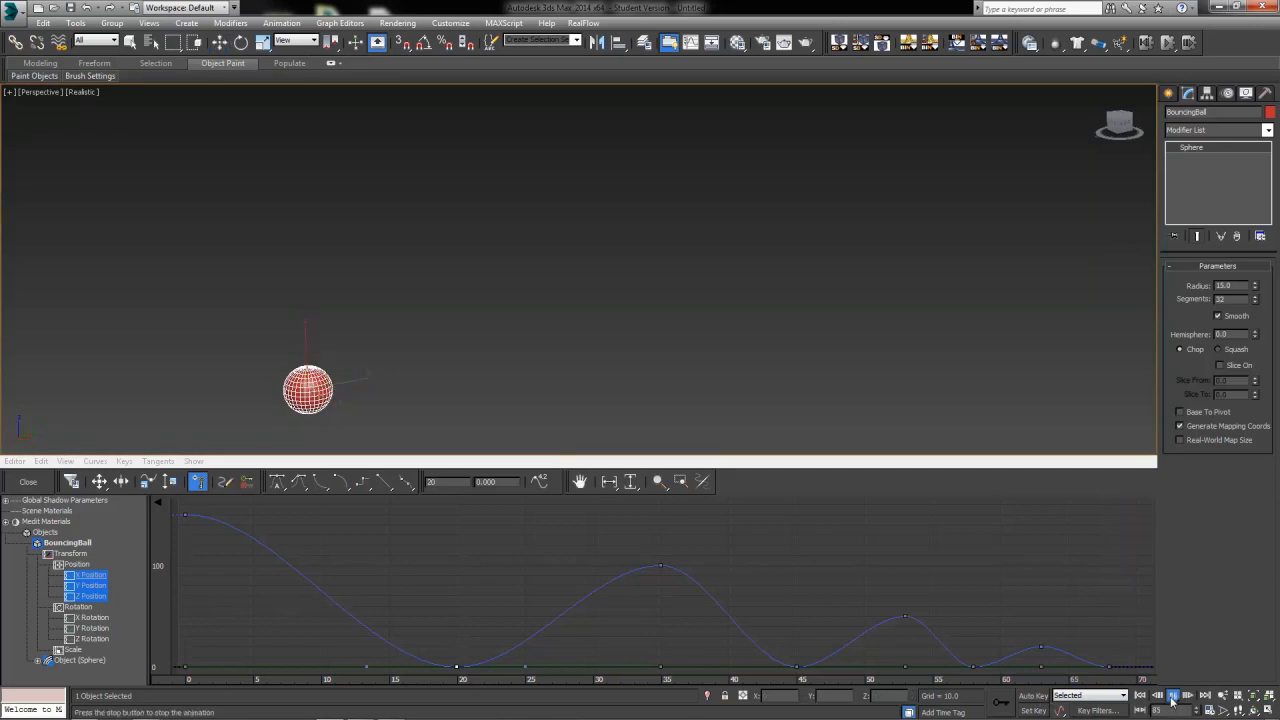
pyautogui.click(1172, 696)
pyautogui.click(1172, 696)
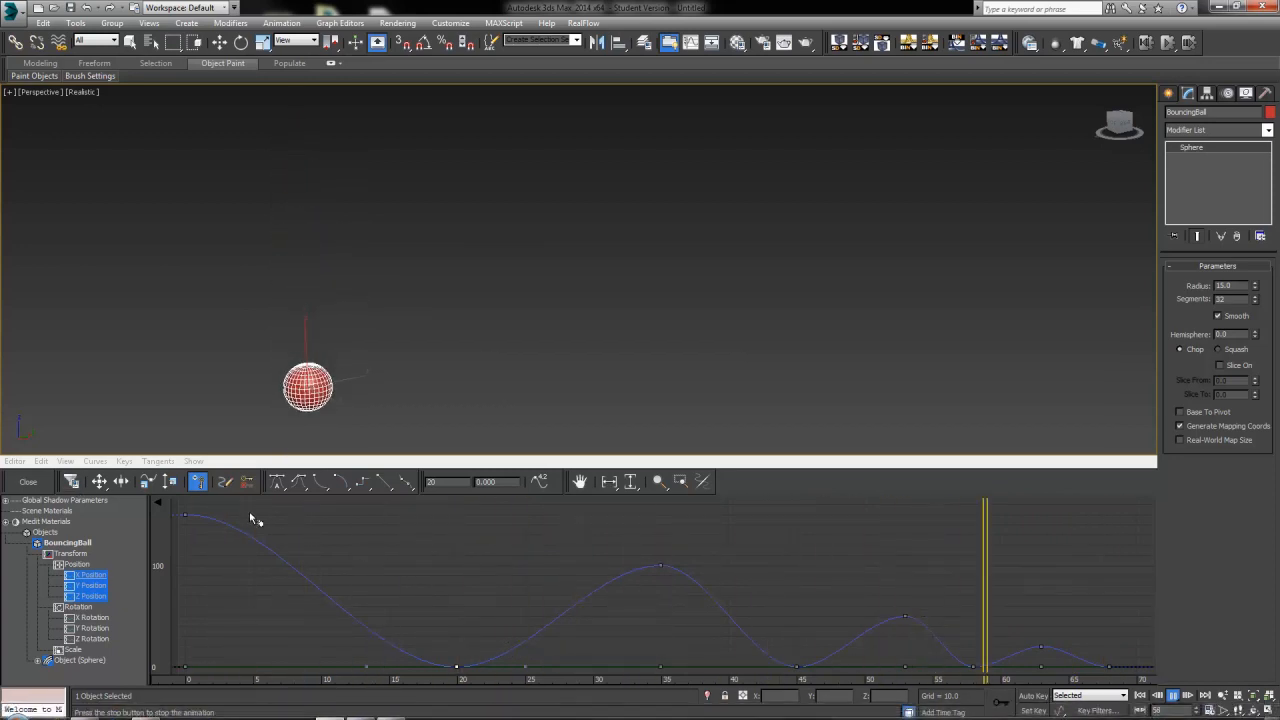
pyautogui.click(1174, 697)
# Select the Z position key at frame 0 and change its out tangent type in the key info dialog
pyautogui.moveTo(470, 577); pyautogui.dragTo(187, 573)
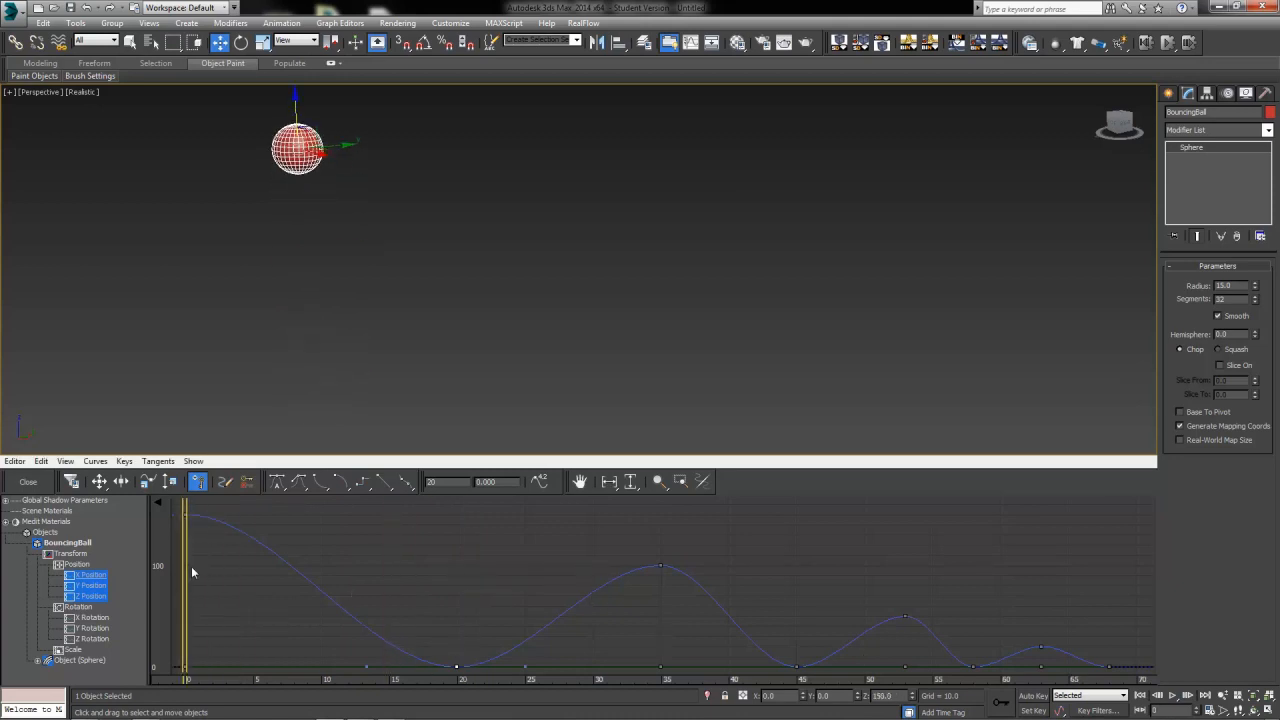
pyautogui.click(184, 515)
pyautogui.click(99, 482)
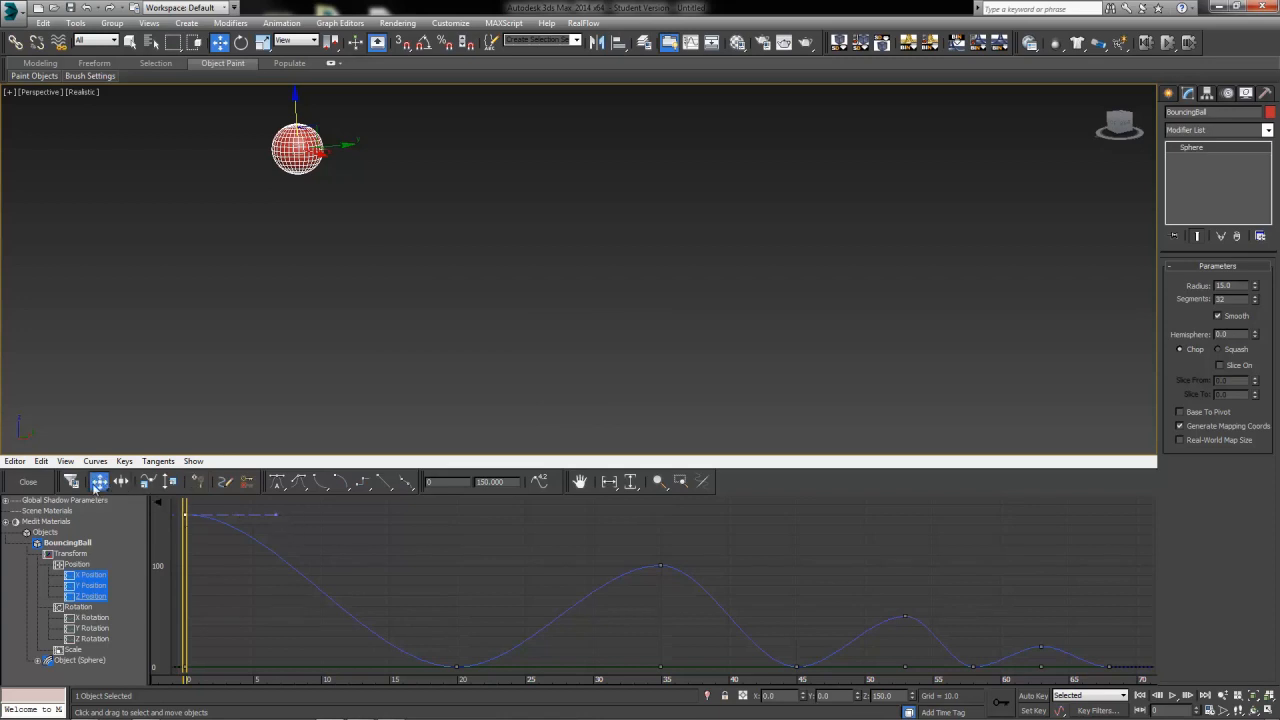
pyautogui.moveTo(276, 515); pyautogui.dragTo(452, 528)
pyautogui.hotkey('ctrl', 'z')
pyautogui.rightClick(185, 515)
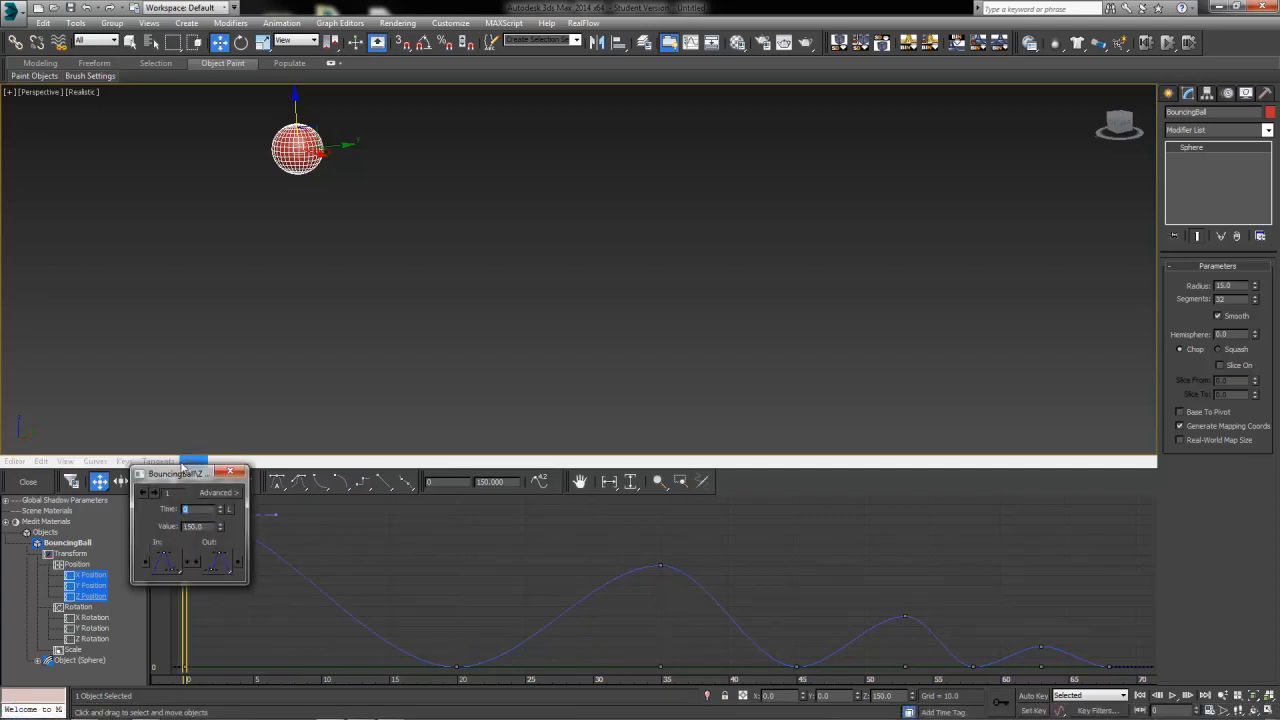
pyautogui.moveTo(183, 468); pyautogui.dragTo(447, 520)
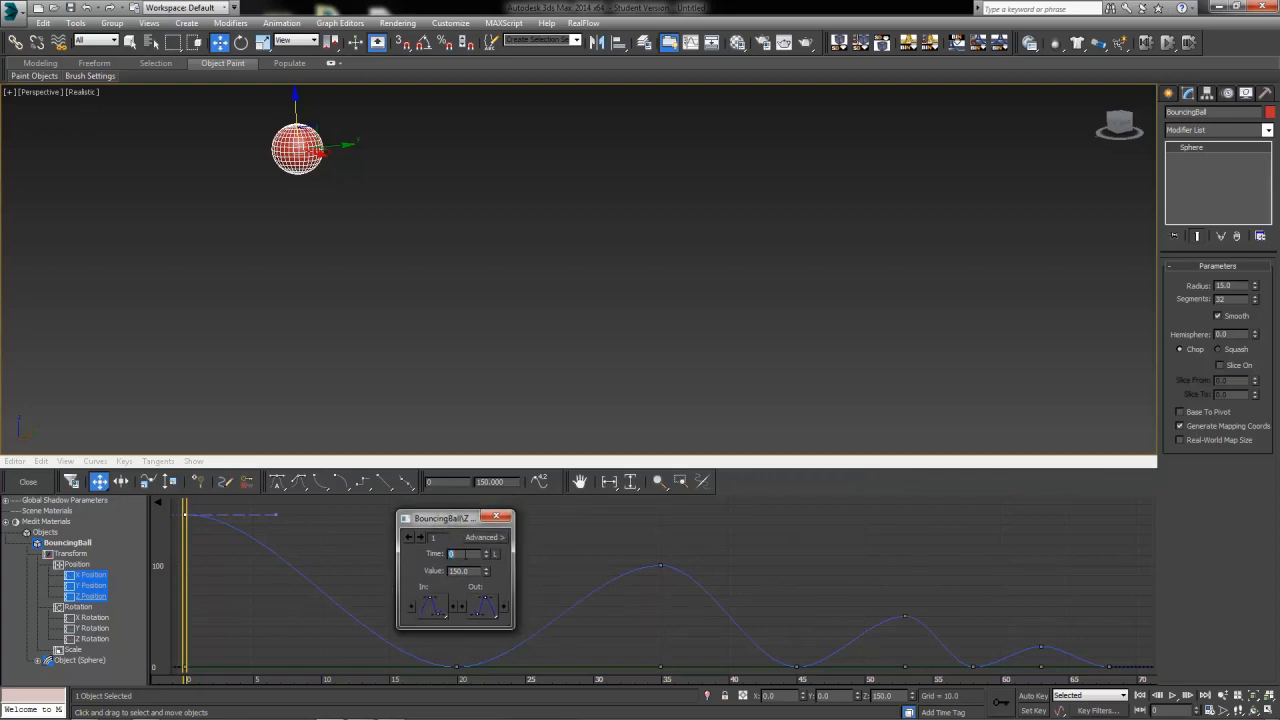
pyautogui.press('Tab')
pyautogui.click(489, 612)
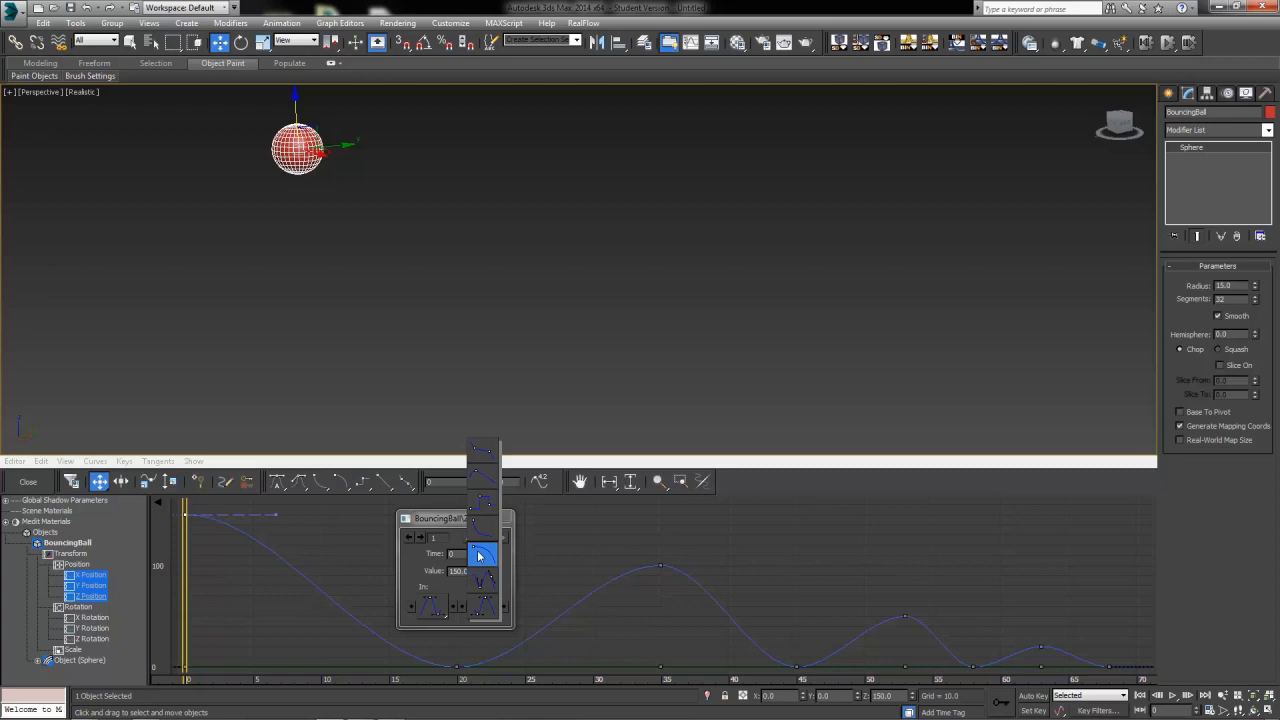
pyautogui.moveTo(479, 556); pyautogui.dragTo(479, 556)
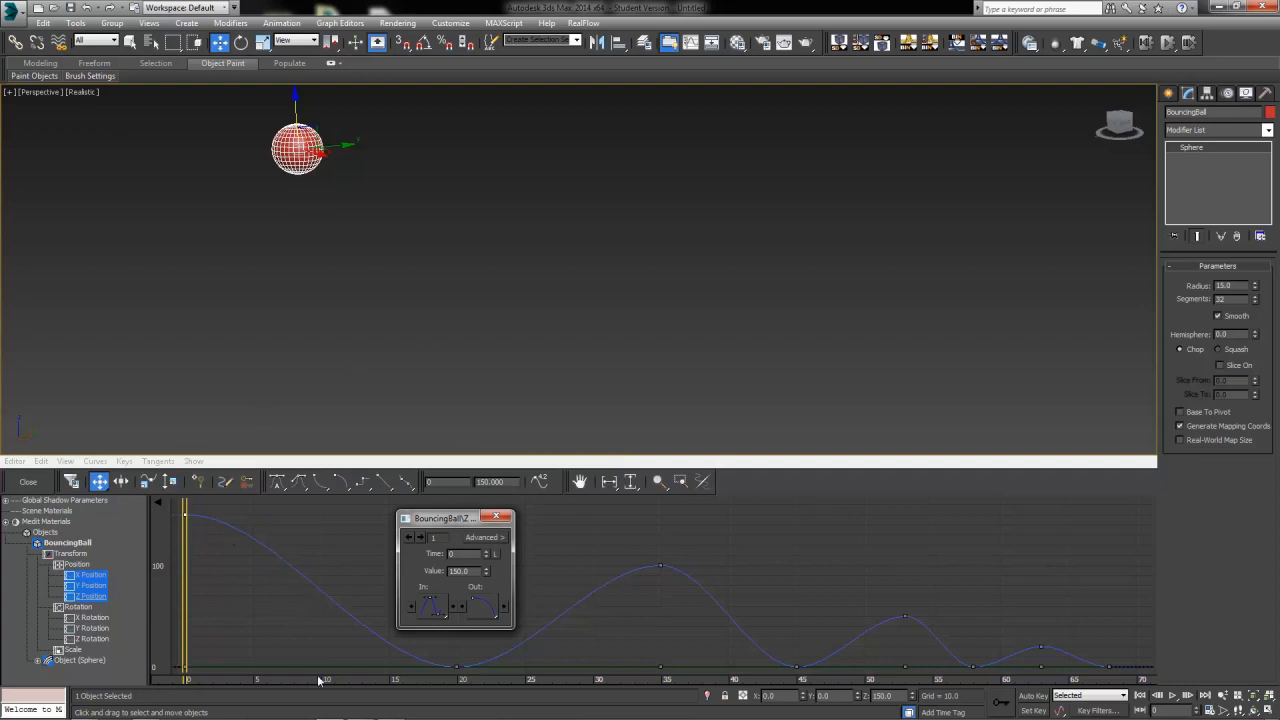
# Select the Z key at frame 20 and change its in and out tangent types for a sharp bounce
pyautogui.click(455, 666)
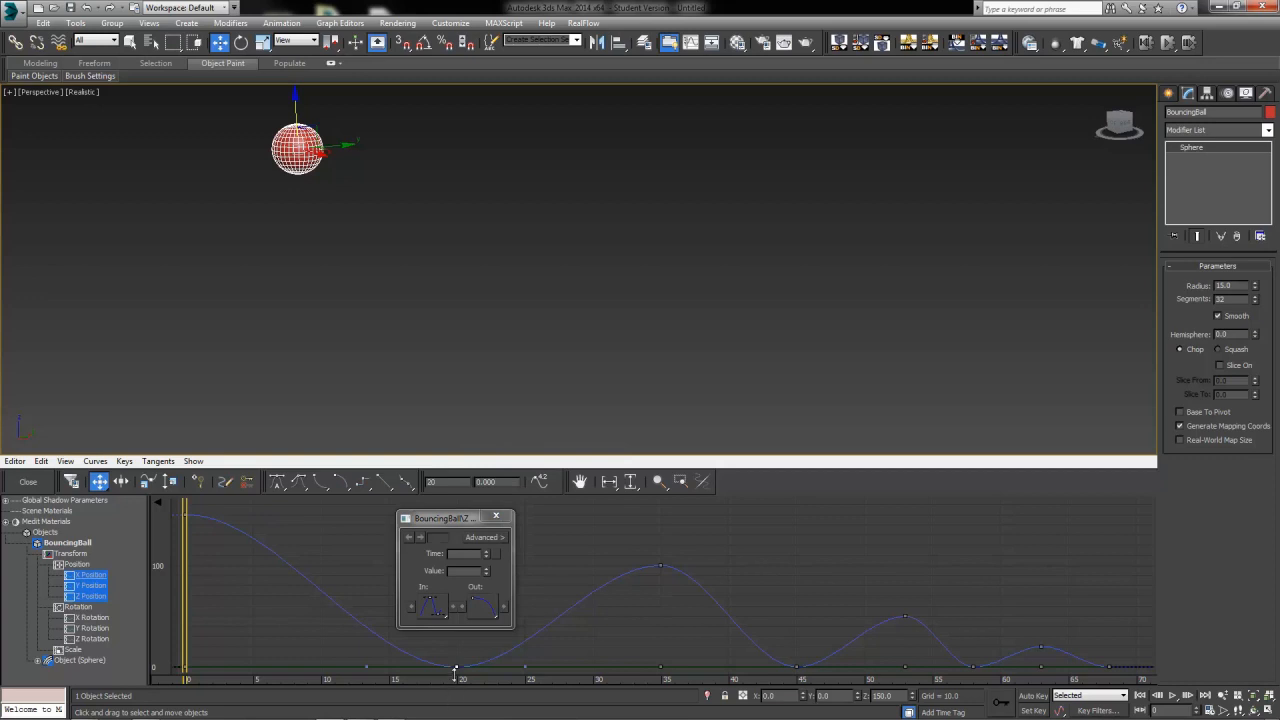
pyautogui.click(455, 666)
pyautogui.click(462, 553)
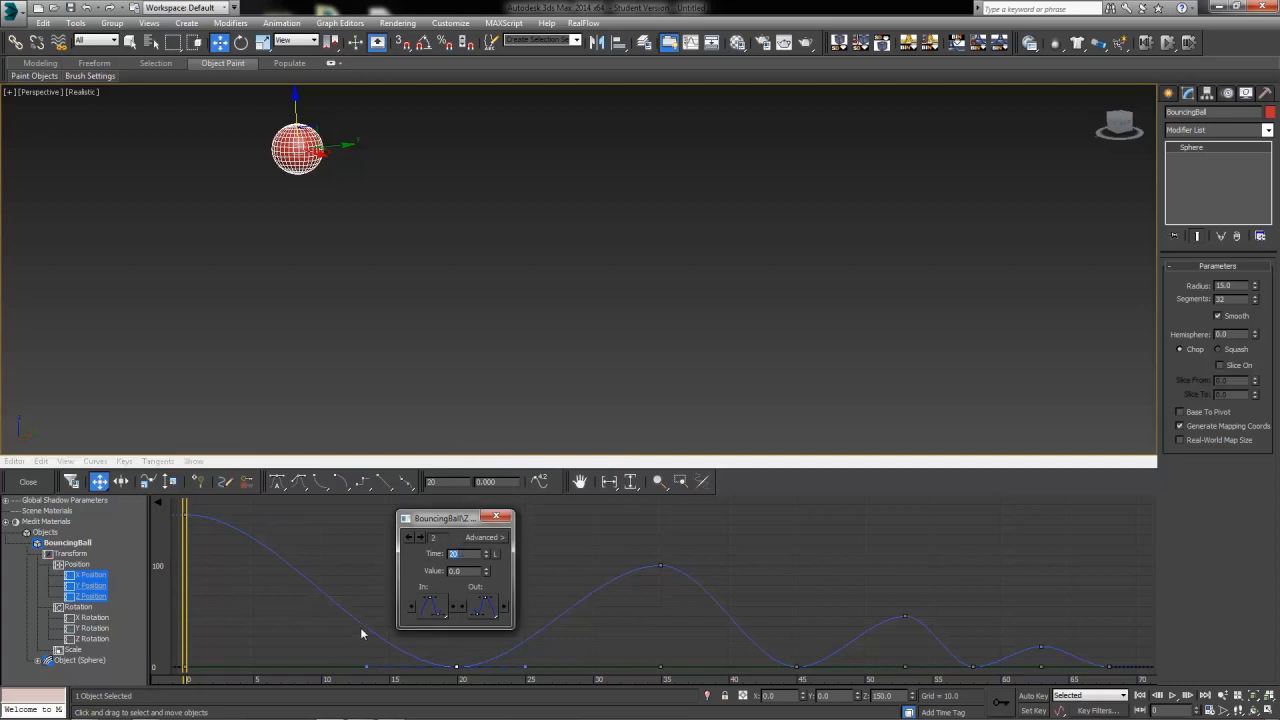
pyautogui.press('Tab')
pyautogui.moveTo(431, 612); pyautogui.dragTo(436, 532)
pyautogui.moveTo(486, 606); pyautogui.dragTo(485, 535)
# Step to the key at frame 35 and change its in and out tangent types
pyautogui.click(421, 539)
pyautogui.doubleClick(455, 553)
pyautogui.press('Tab')
pyautogui.moveTo(430, 606); pyautogui.dragTo(430, 551)
pyautogui.moveTo(486, 606); pyautogui.dragTo(486, 553)
# Step to the key at frame 45 and change its in and out tangent types
pyautogui.click(421, 538)
pyautogui.moveTo(418, 616); pyautogui.dragTo(429, 529)
pyautogui.moveTo(481, 607); pyautogui.dragTo(482, 529)
# Play and stop the animation to review the sharper bounces
pyautogui.click(1172, 696)
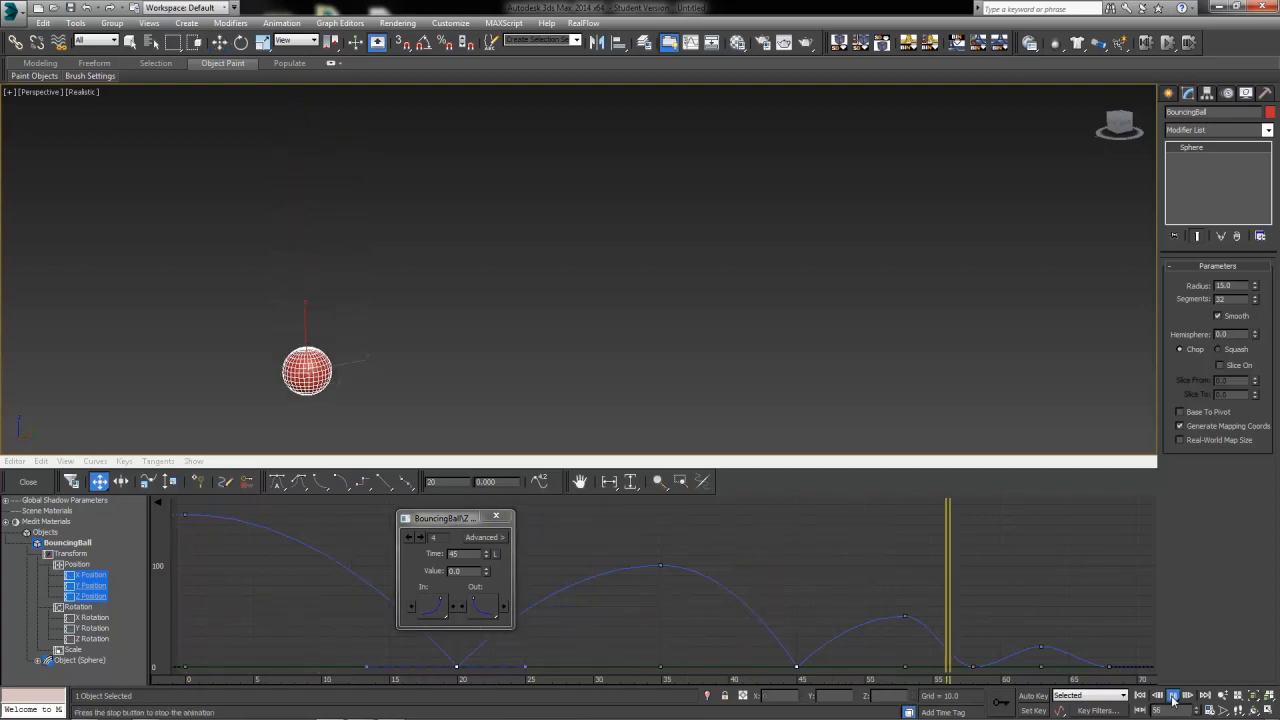
pyautogui.click(1172, 697)
pyautogui.click(1172, 697)
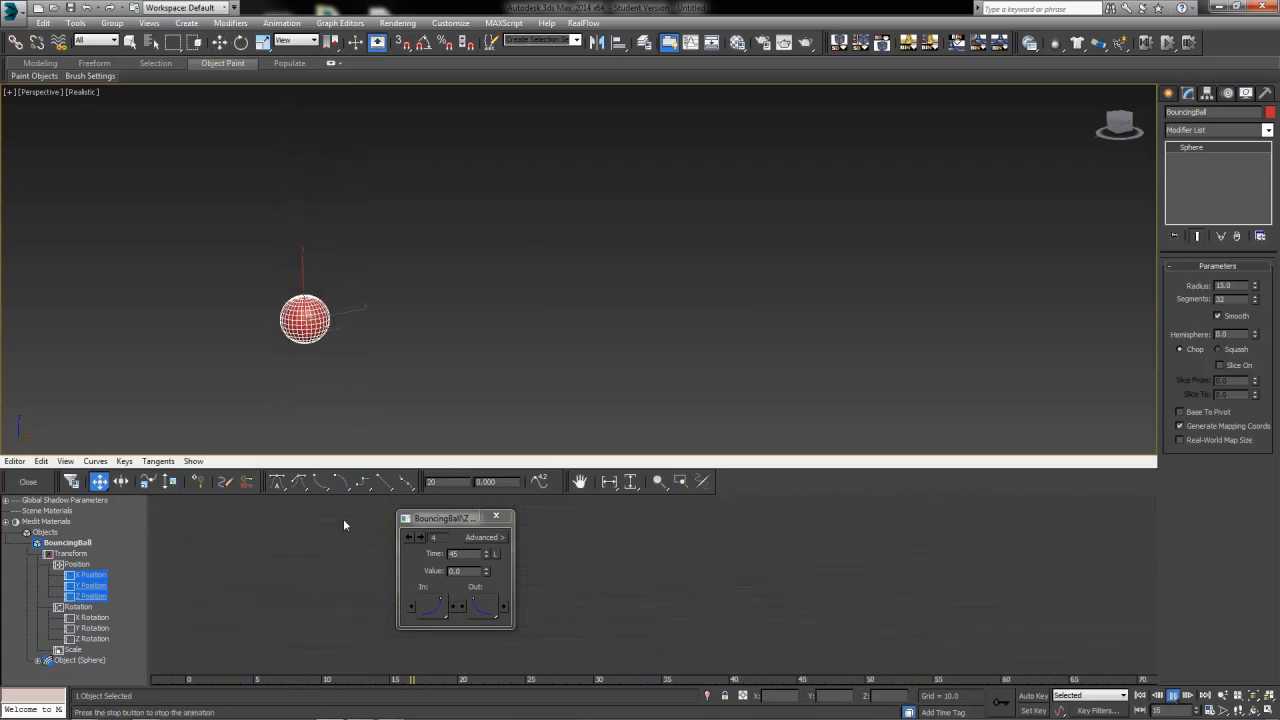
pyautogui.click(343, 521)
pyautogui.click(1174, 696)
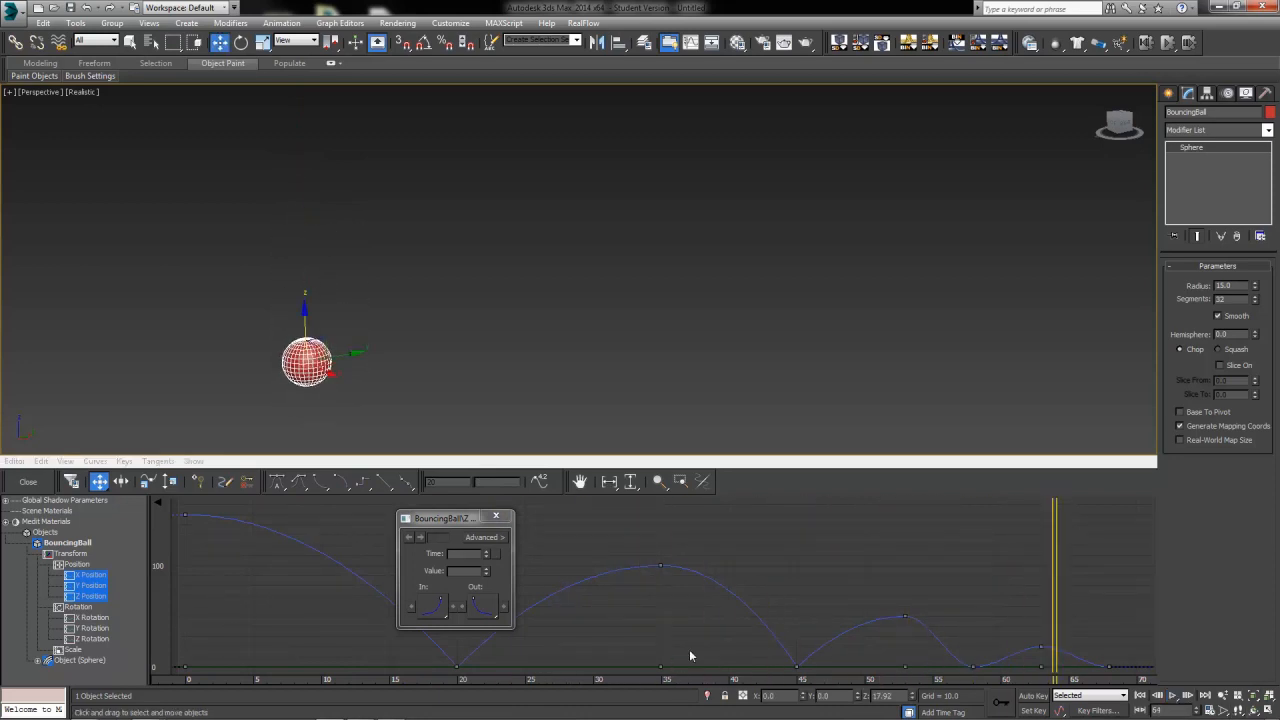
# Select the Z key at frame 53 and change its in and out tangent types
pyautogui.click(905, 618)
pyautogui.click(907, 622)
pyautogui.click(905, 618)
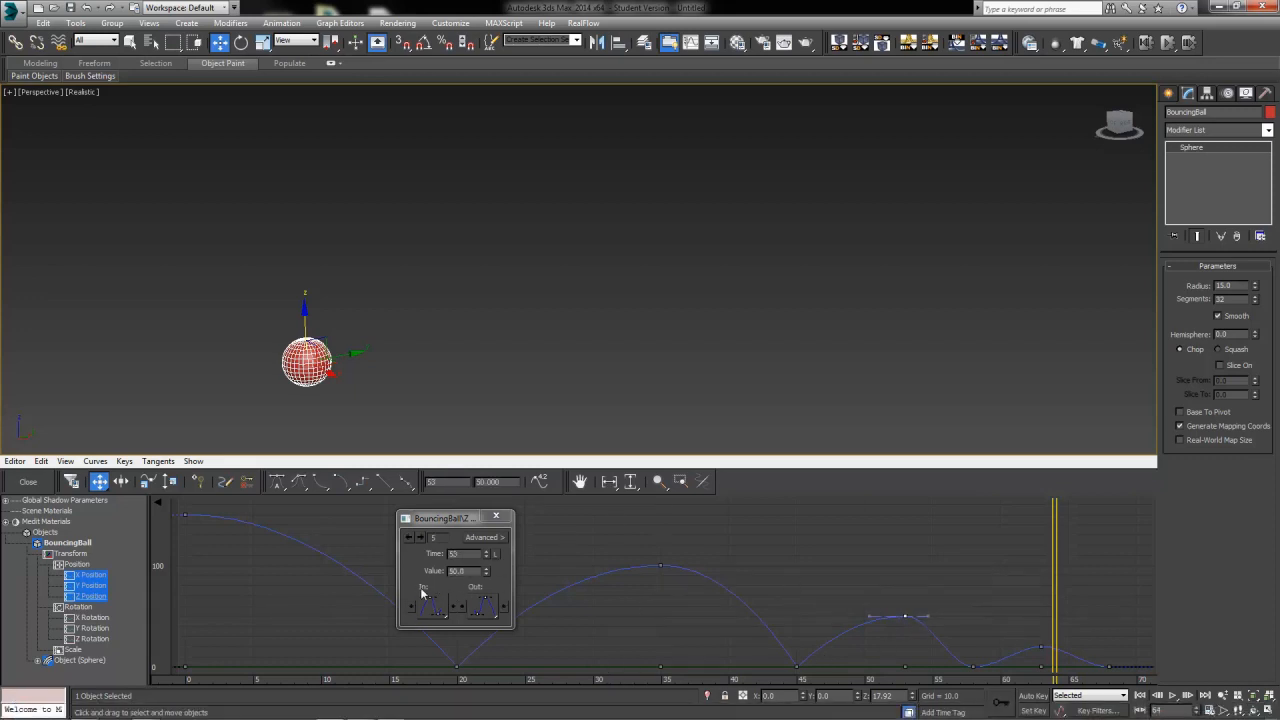
pyautogui.moveTo(431, 607); pyautogui.dragTo(434, 555)
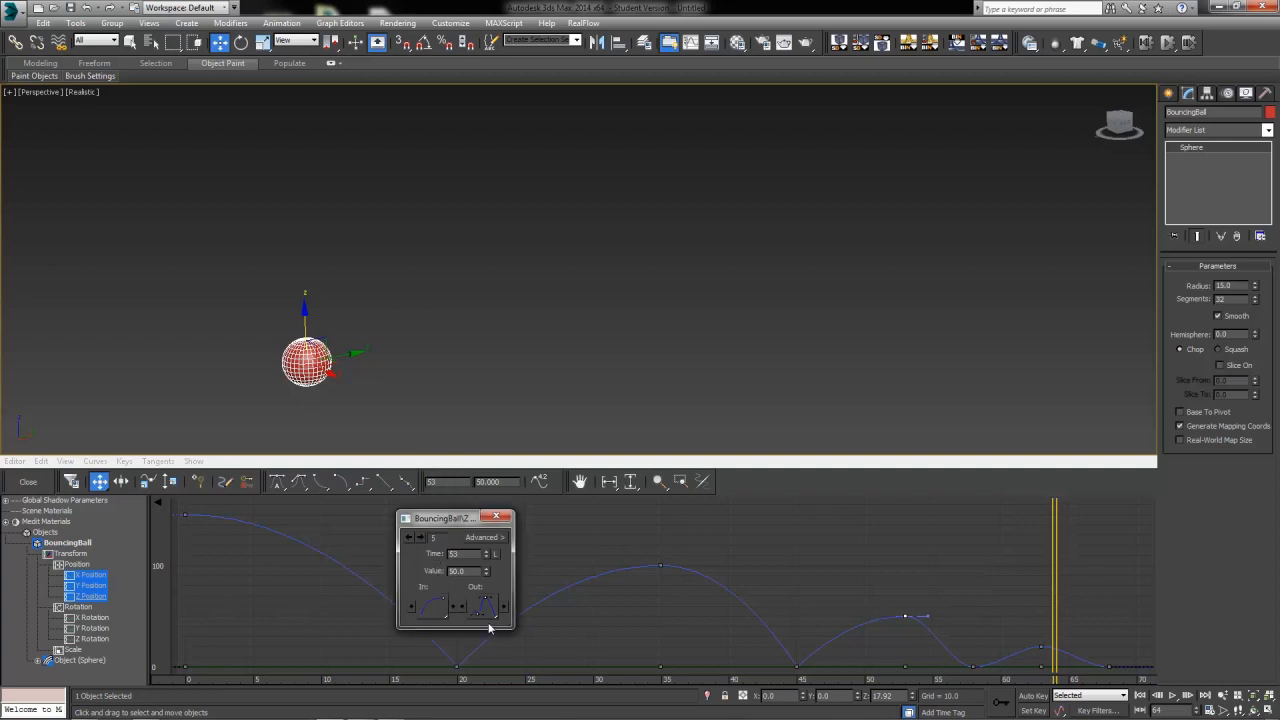
pyautogui.moveTo(486, 607); pyautogui.dragTo(482, 557)
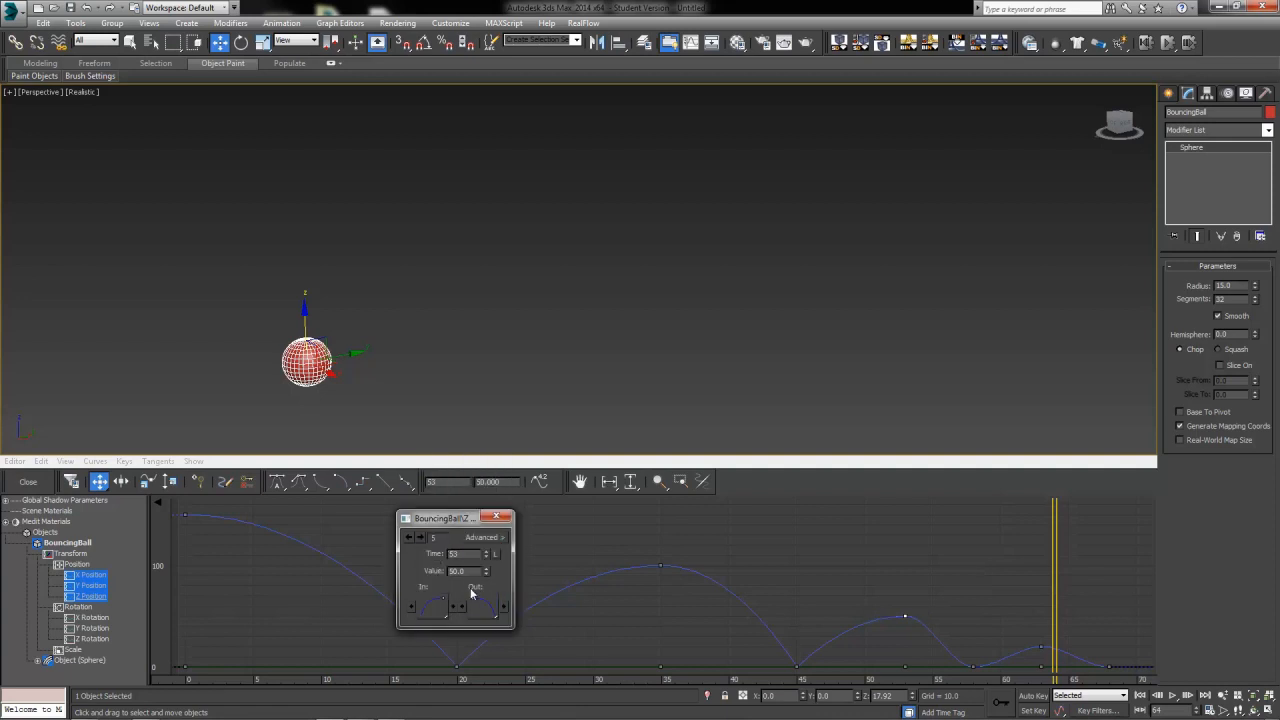
# Step to the key at frame 58 and change its in and out tangent types
pyautogui.click(420, 538)
pyautogui.moveTo(431, 607); pyautogui.dragTo(430, 532)
pyautogui.moveTo(484, 606); pyautogui.dragTo(483, 540)
# Step to the key at frame 63 and change its in and out tangent types
pyautogui.click(420, 538)
pyautogui.moveTo(432, 607); pyautogui.dragTo(430, 554)
pyautogui.moveTo(481, 612); pyautogui.dragTo(475, 565)
# Step to the key at frame 68, change its in tangent type and close the key info dialog
pyautogui.click(420, 538)
pyautogui.moveTo(416, 612); pyautogui.dragTo(436, 531)
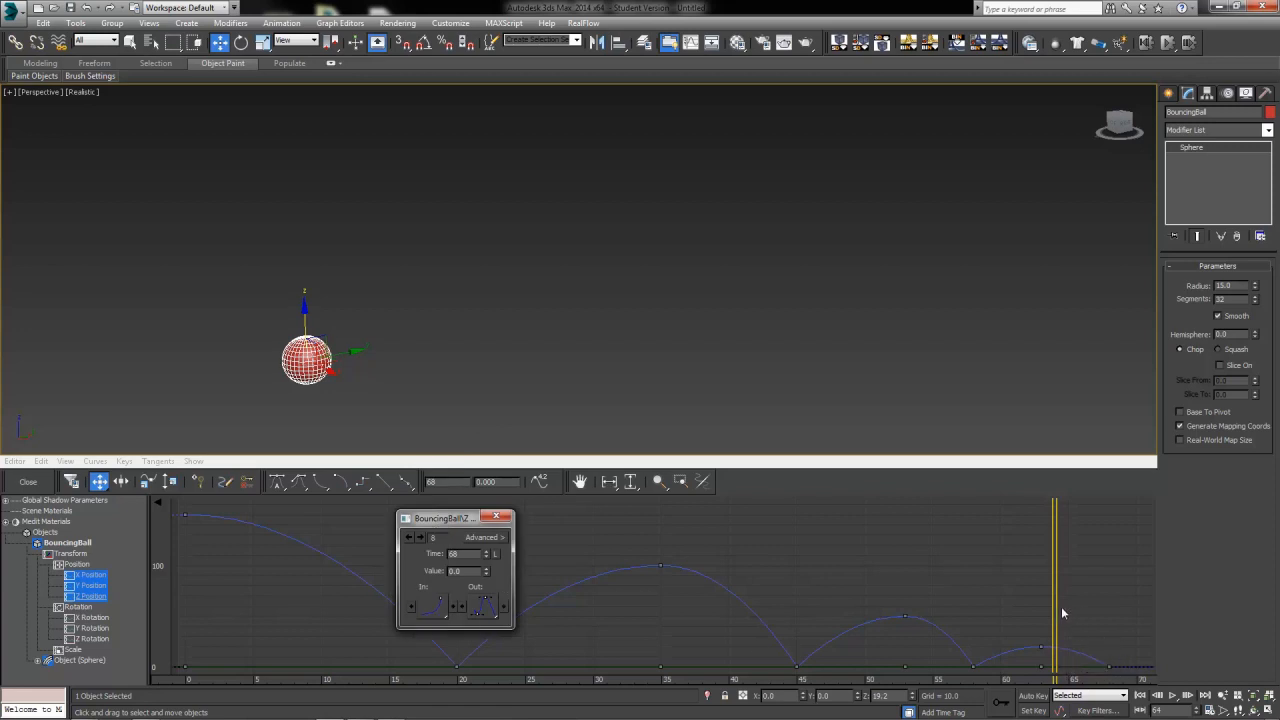
pyautogui.click(508, 520)
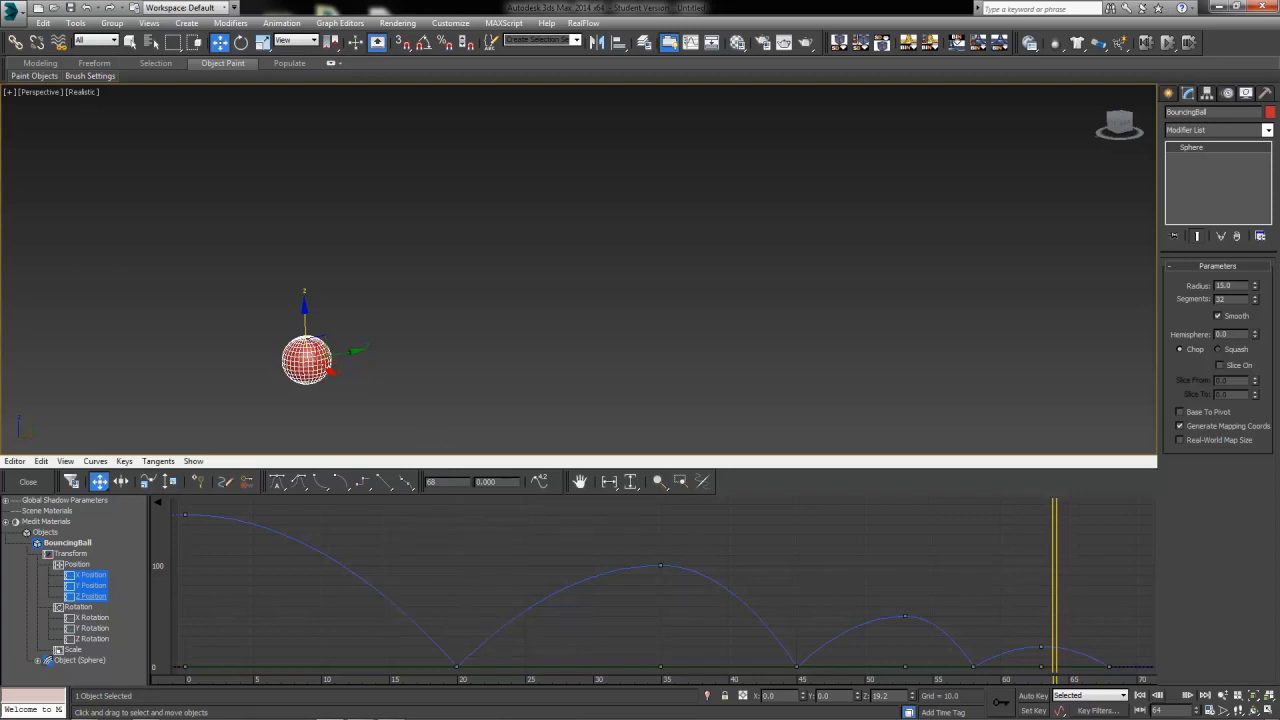
# Return to frame 0 and play the animation to review the result
pyautogui.press('Home')
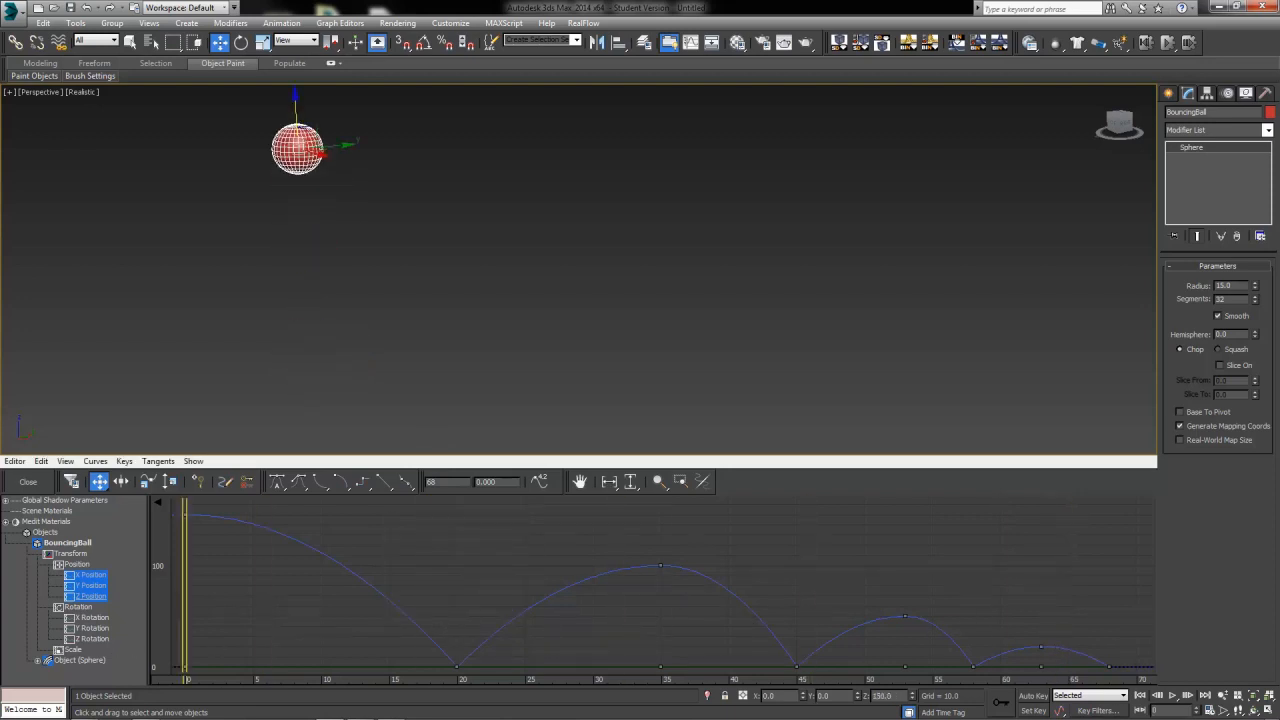
pyautogui.click(1173, 695)
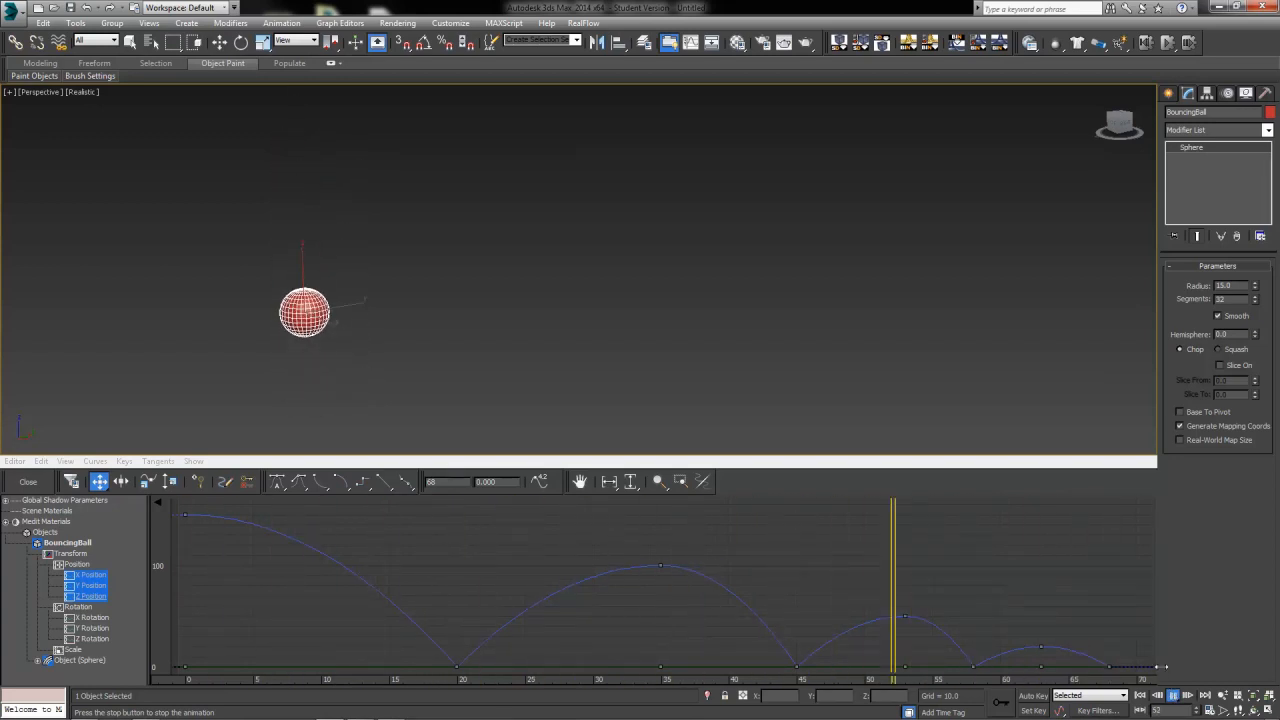
pyautogui.click(1173, 695)
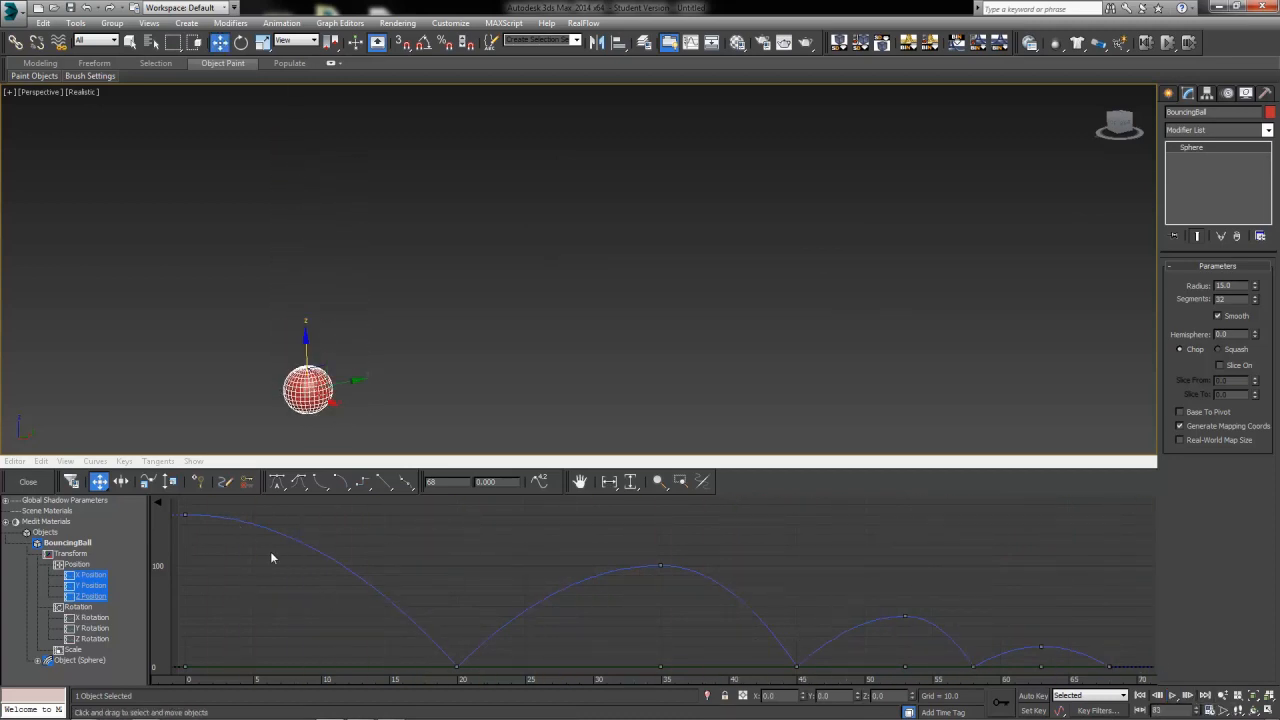
pyautogui.click(360, 530)
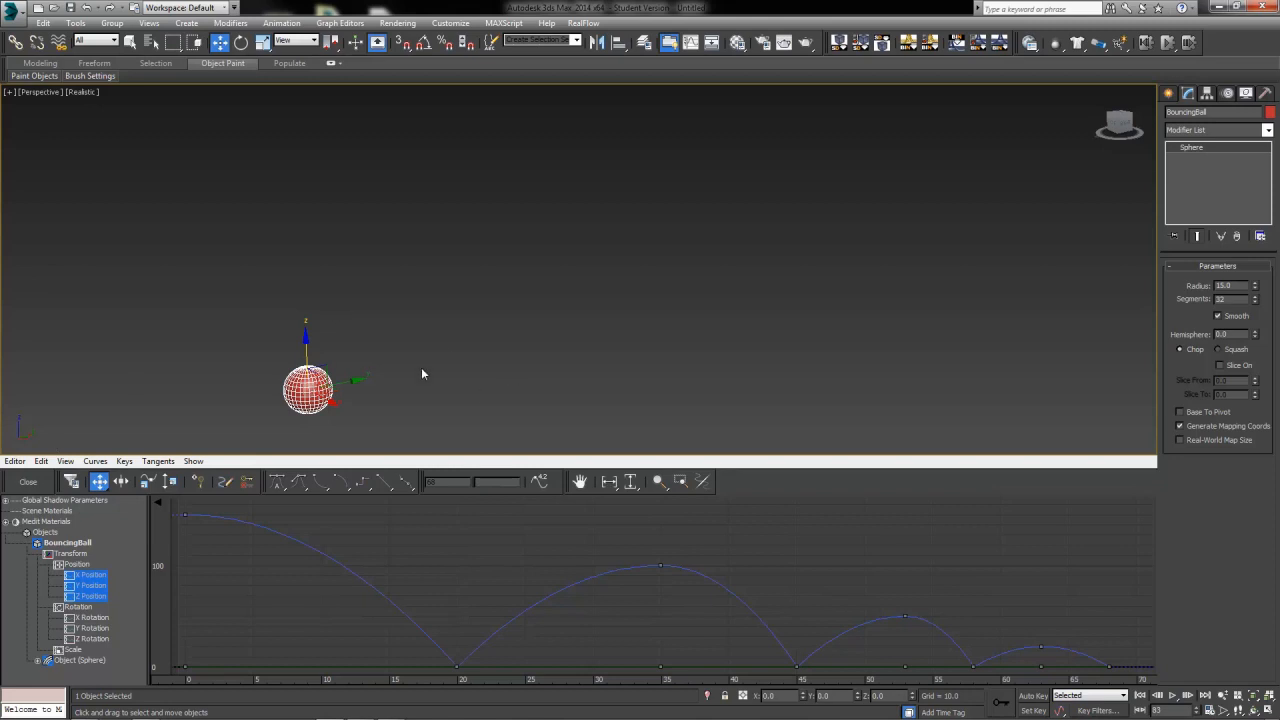
pyautogui.click(497, 390)
pyautogui.click(301, 398)
# Show the ball's X Position curve and play back the animation
pyautogui.click(88, 578)
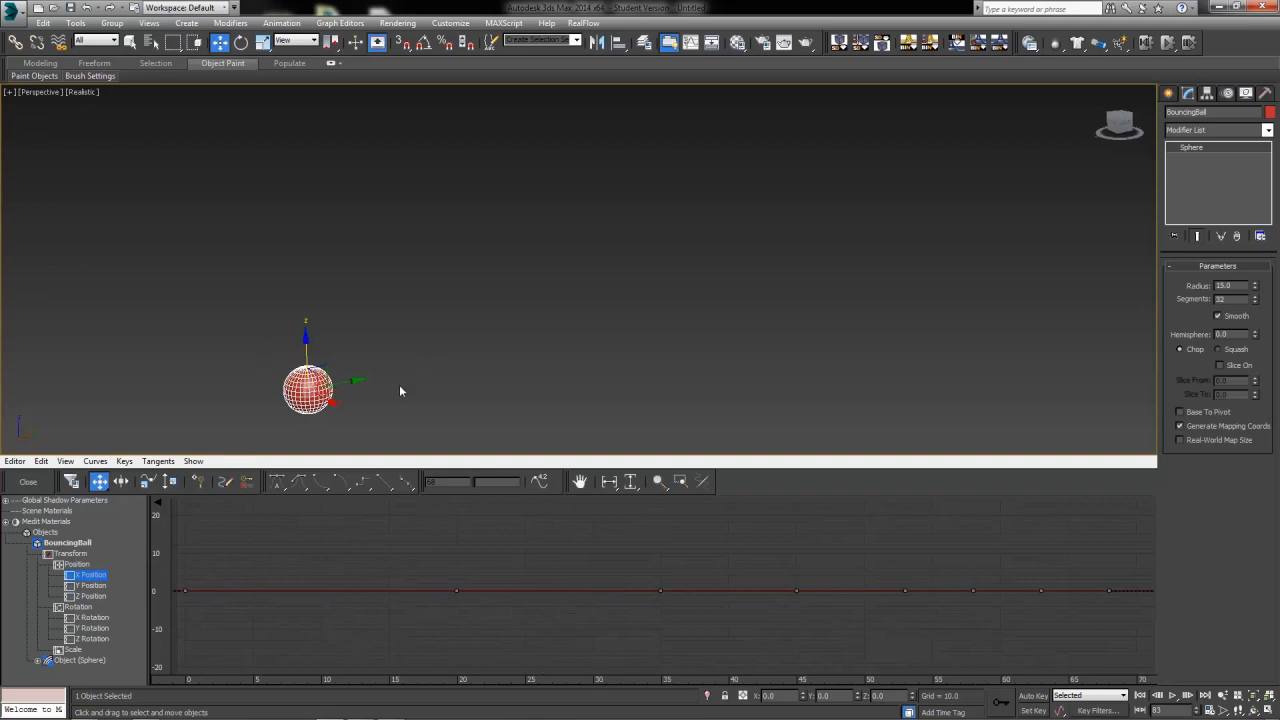
pyautogui.moveTo(370, 384); pyautogui.dragTo(392, 355, button='middle')
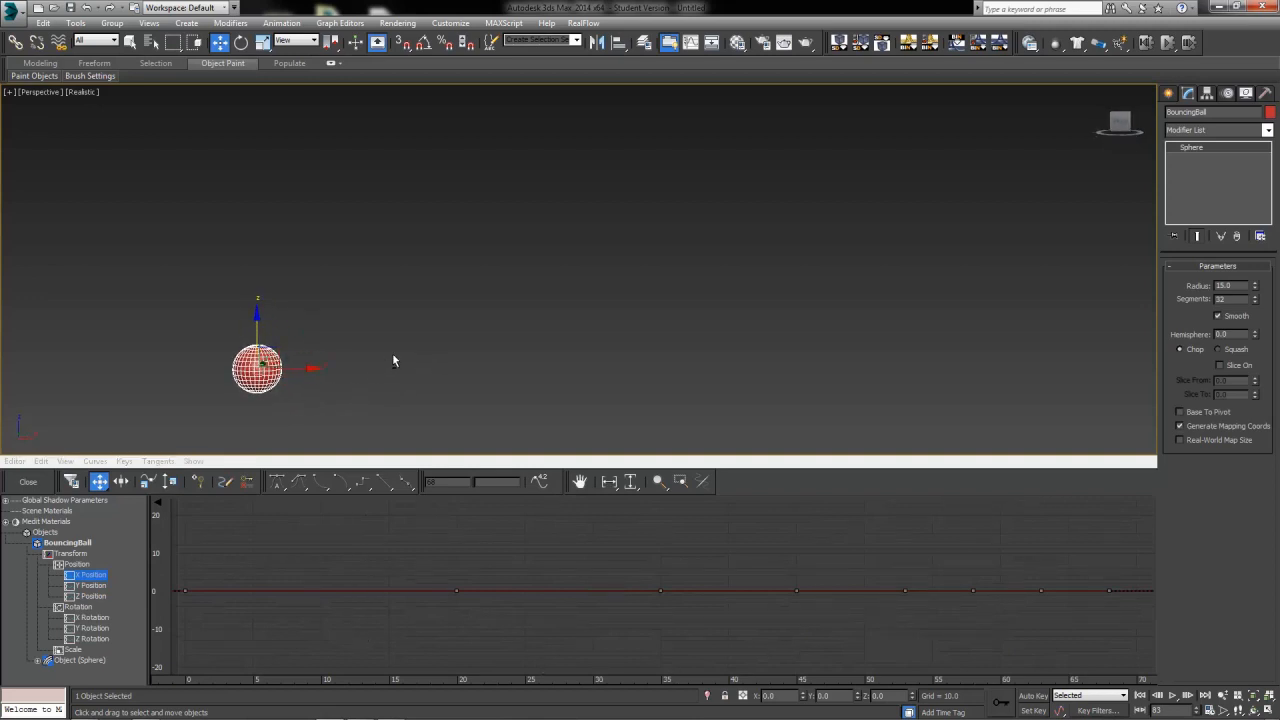
pyautogui.scroll(2, 392, 355)
pyautogui.scroll(-3, 273, 376)
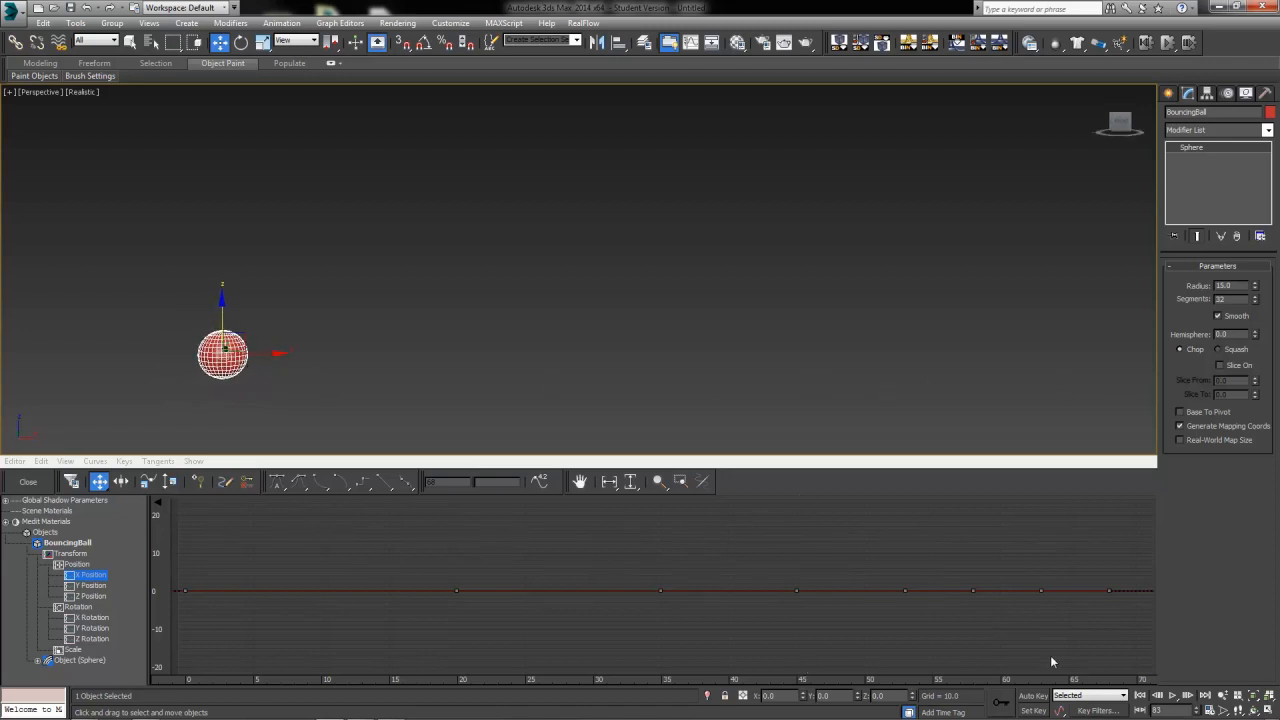
pyautogui.click(1173, 697)
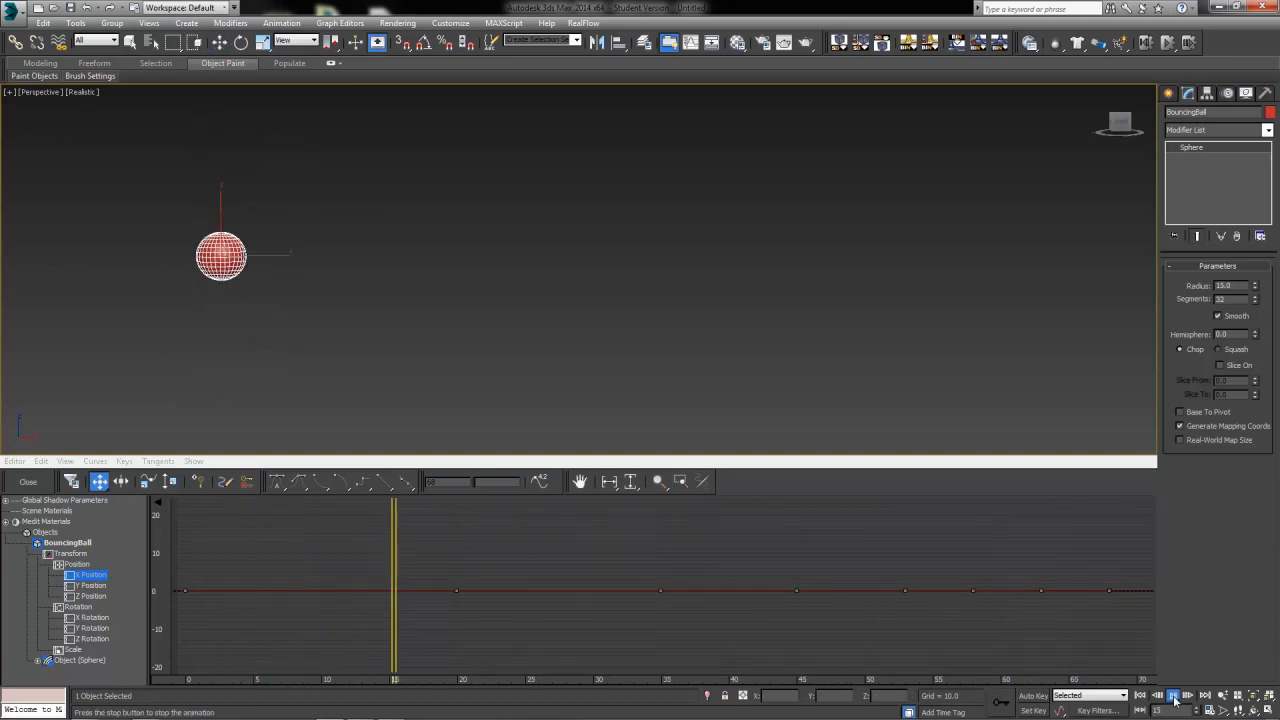
pyautogui.click(1173, 697)
# Delete the intermediate X Position keys, keeping only the first and last
pyautogui.moveTo(548, 641); pyautogui.dragTo(150, 648)
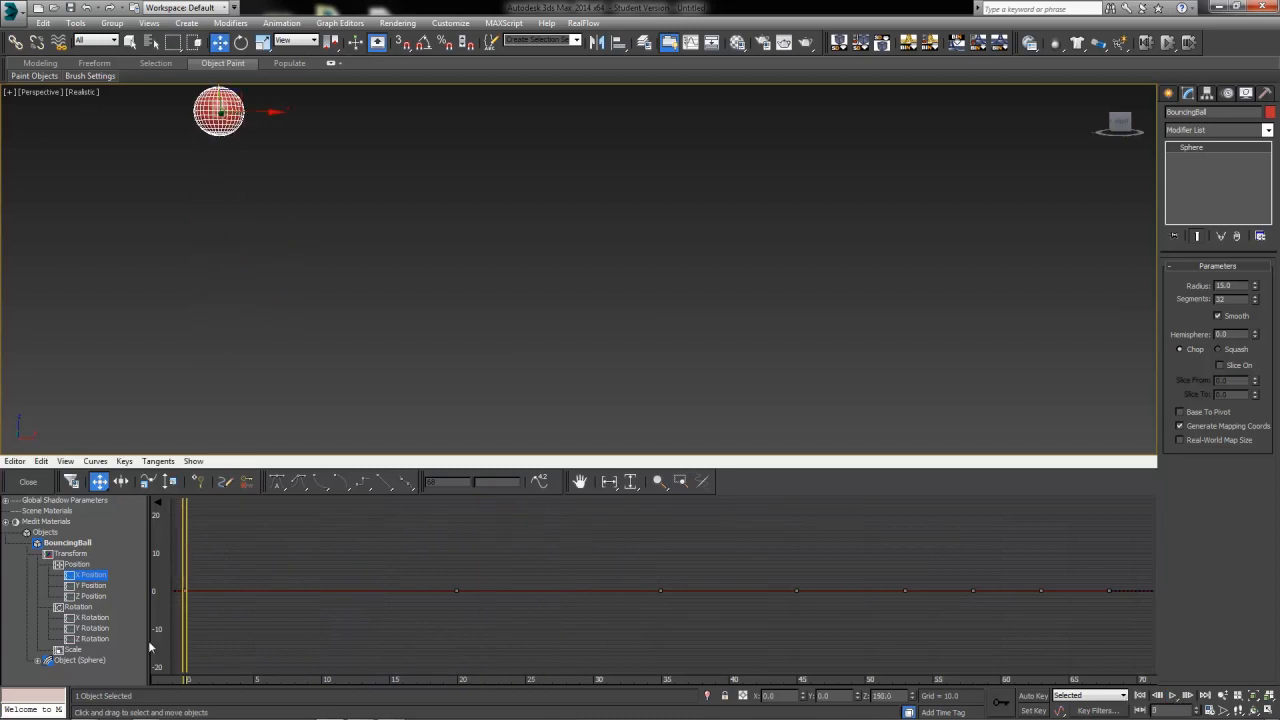
pyautogui.moveTo(387, 546); pyautogui.dragTo(1052, 659)
pyautogui.moveTo(1086, 558); pyautogui.dragTo(406, 622)
pyautogui.press('Delete')
# Set the last X Position key's time to 75 and value to 300 in the key info dialog
pyautogui.moveTo(184, 548); pyautogui.dragTo(1094, 627)
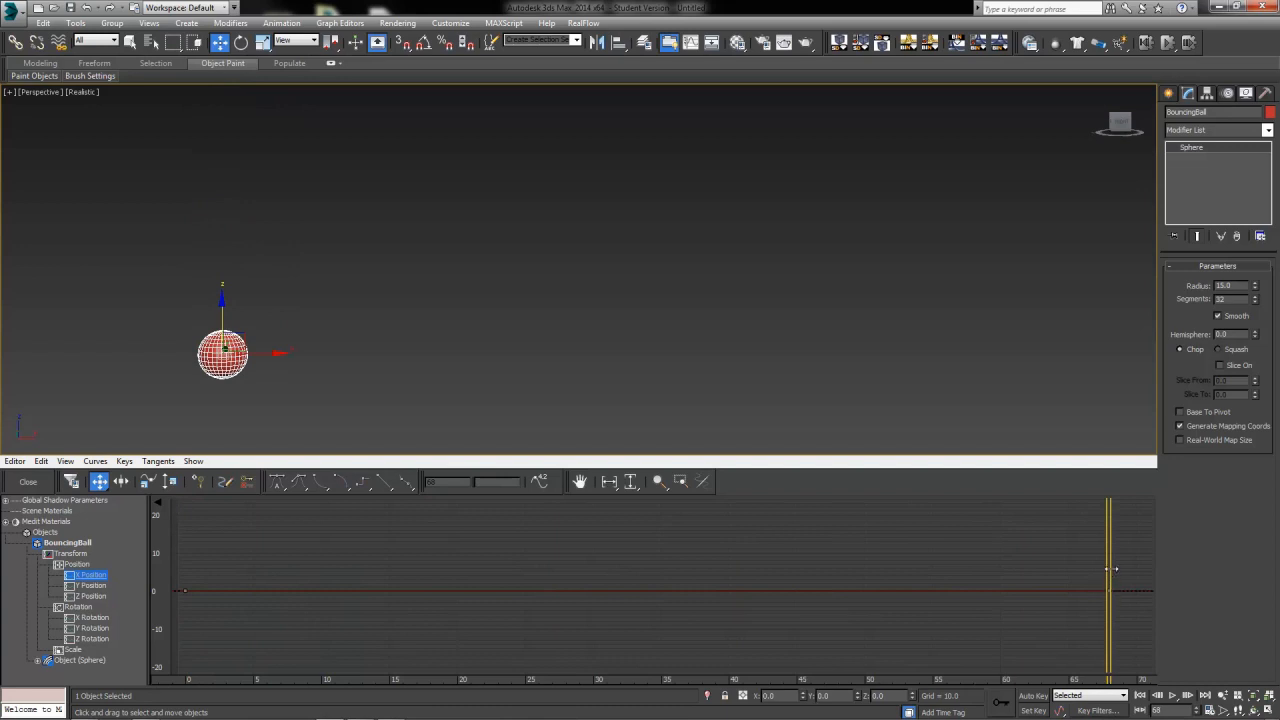
pyautogui.moveTo(1109, 585)
pyautogui.mouseDown()
pyautogui.moveTo(1017, 582)
pyautogui.moveTo(1137, 594)
pyautogui.moveTo(982, 607)
pyautogui.moveTo(1110, 603)
pyautogui.mouseUp()
pyautogui.click(1109, 591)
pyautogui.rightClick(1109, 592)
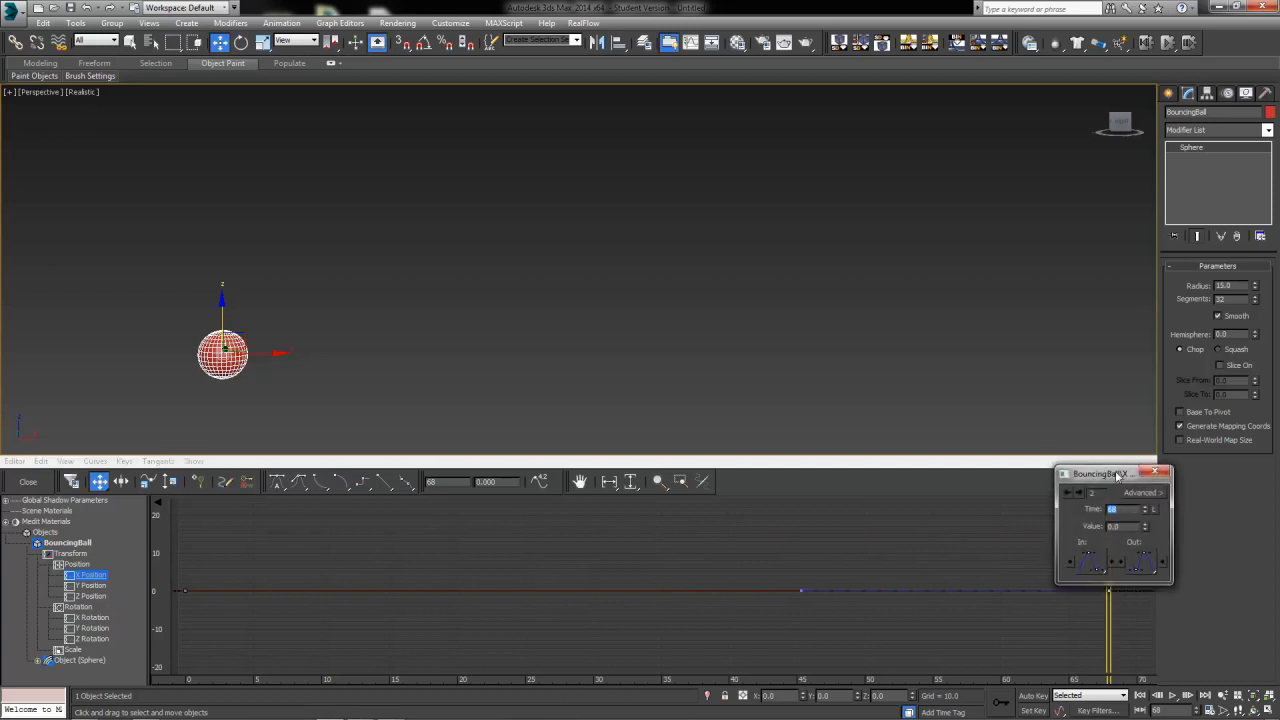
pyautogui.moveTo(1118, 474); pyautogui.dragTo(618, 455)
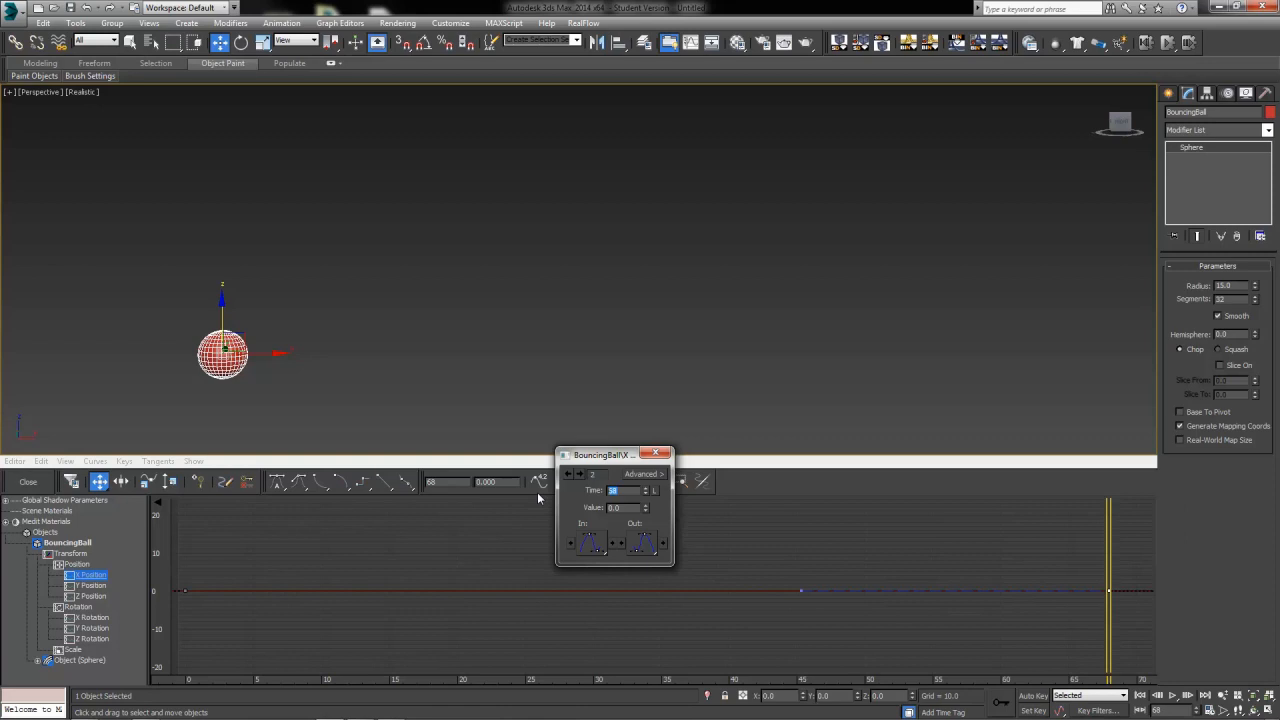
pyautogui.write('75')
pyautogui.press('Return')
pyautogui.write('300')
pyautogui.press('Return')
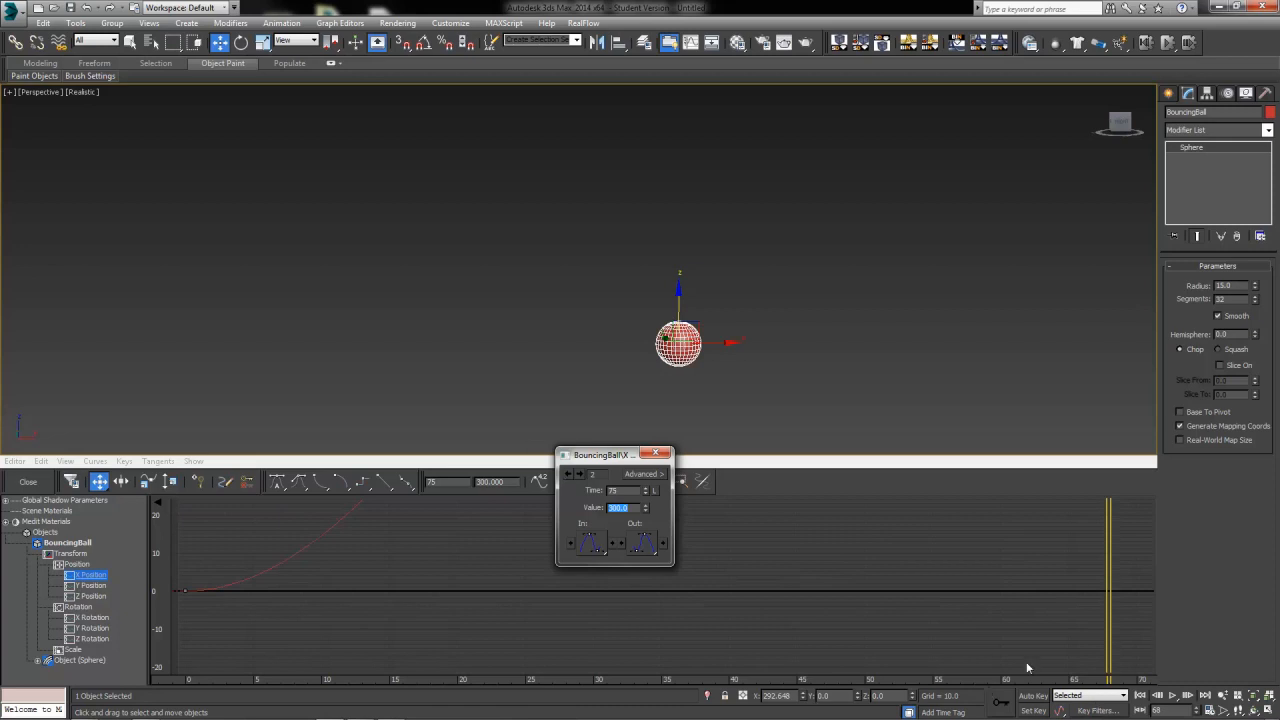
pyautogui.click(655, 453)
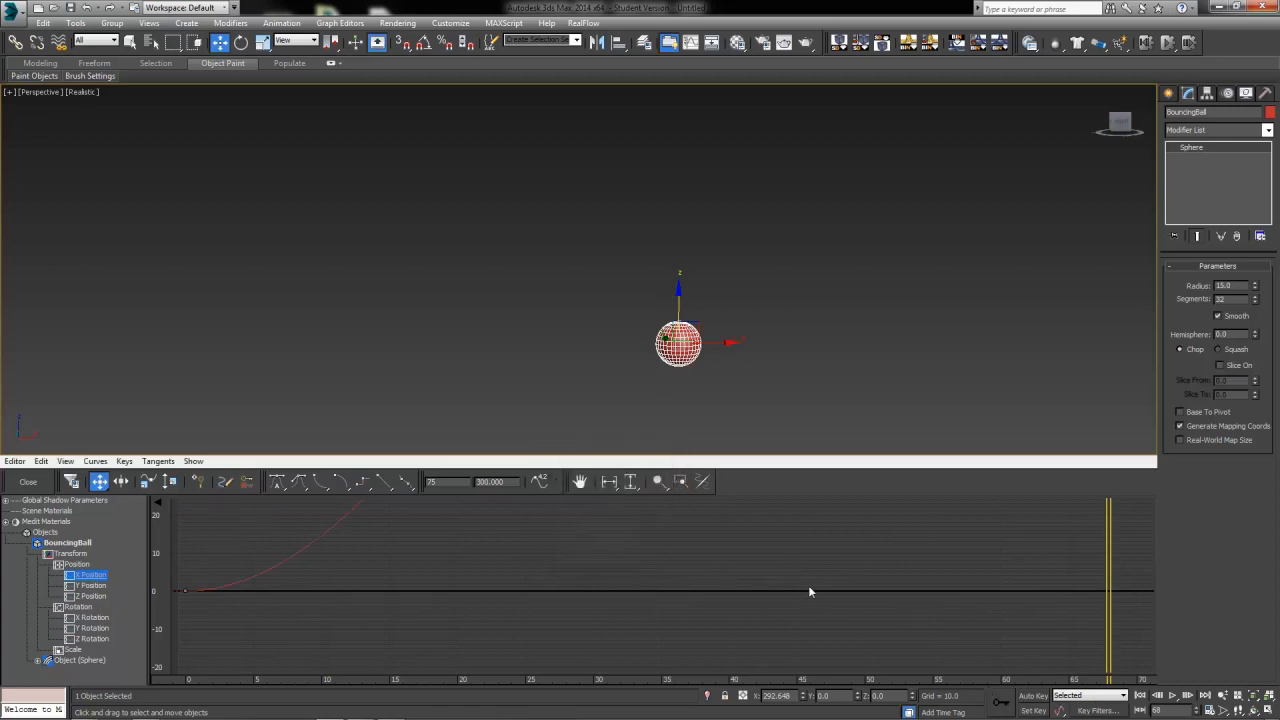
# Frame the X Position curve in the curve editor and play the animation to review the forward motion
pyautogui.scroll(-3, 804, 590)
pyautogui.scroll(-3, 800, 598)
pyautogui.moveTo(749, 603); pyautogui.dragTo(535, 619, button='middle')
pyautogui.scroll(-4, 730, 564)
pyautogui.scroll(-5, 545, 575)
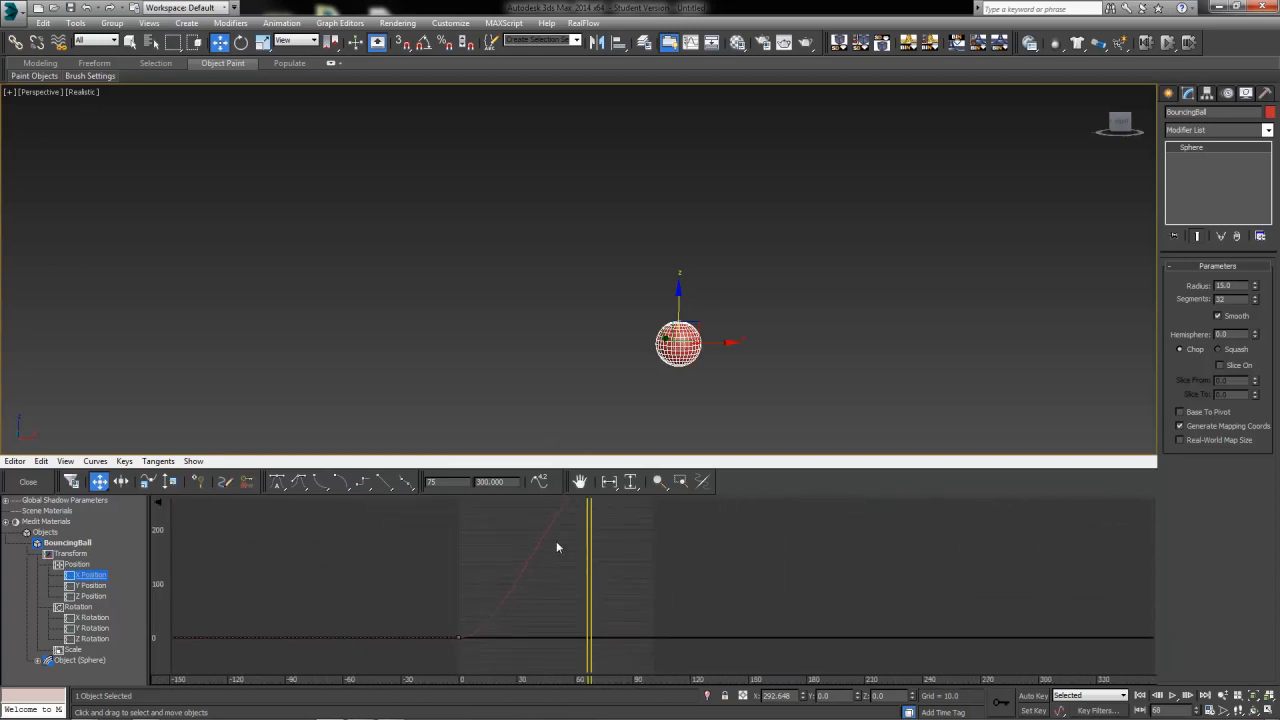
pyautogui.moveTo(547, 570)
pyautogui.mouseDown(button='middle')
pyautogui.moveTo(551, 551)
pyautogui.moveTo(548, 562)
pyautogui.mouseUp(button='middle')
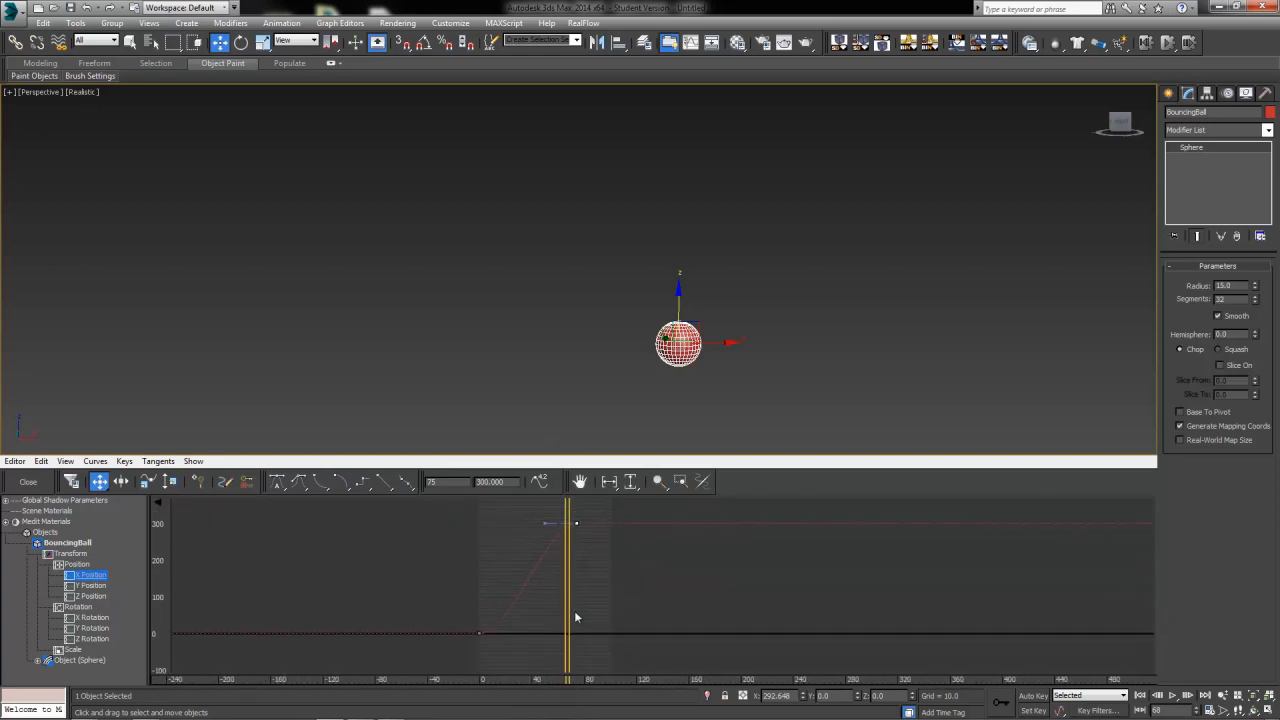
pyautogui.click(1173, 695)
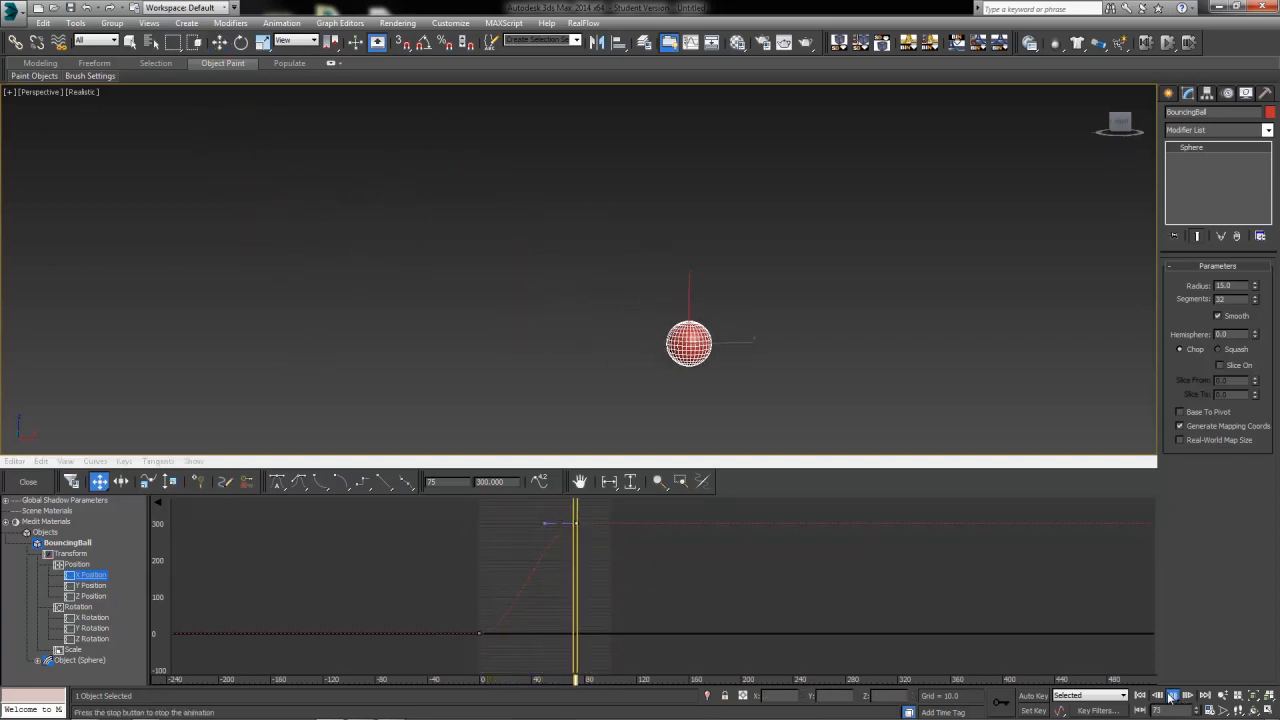
# Set the last X Position key's time to 85 in the key info dialog
pyautogui.moveTo(510, 568); pyautogui.dragTo(578, 570)
pyautogui.rightClick(577, 535)
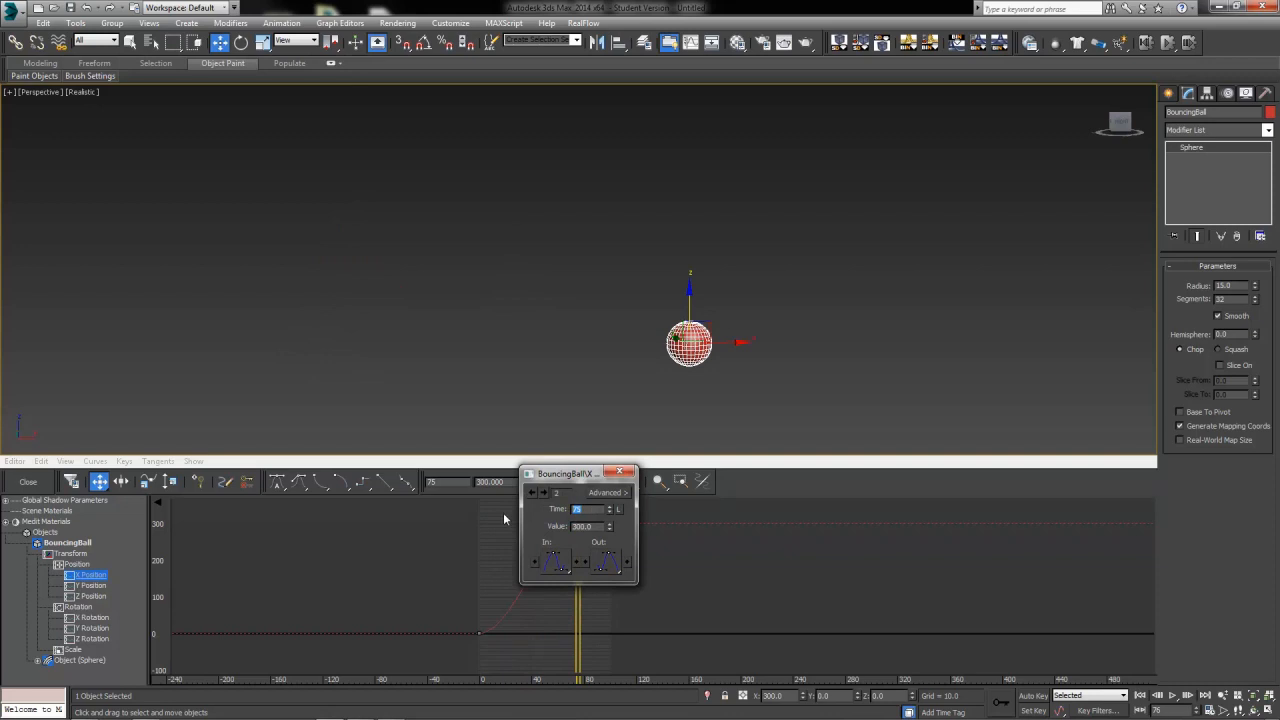
pyautogui.write('80')
pyautogui.press('BackSpace')
pyautogui.write('5')
pyautogui.press('Return')
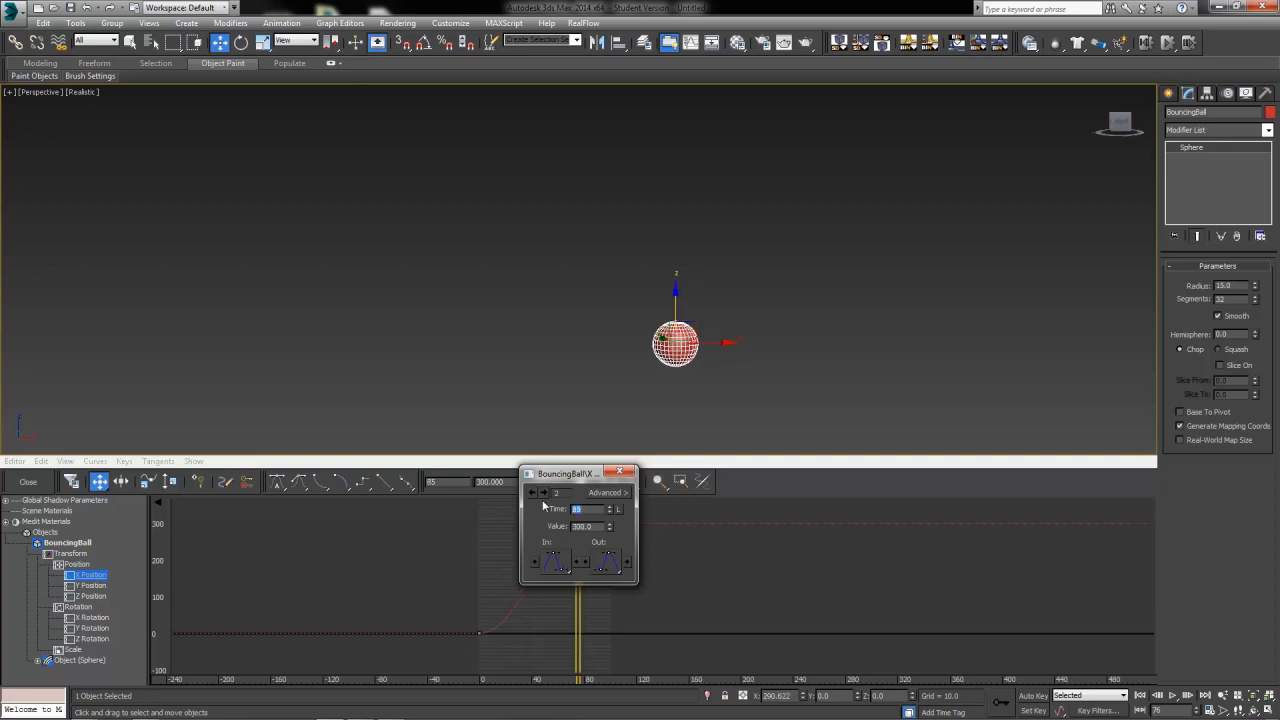
pyautogui.click(619, 471)
# Change the tangent type of the last X Position key in the key info dialog
pyautogui.moveTo(578, 625)
pyautogui.mouseDown()
pyautogui.moveTo(481, 625)
pyautogui.moveTo(609, 634)
pyautogui.moveTo(504, 644)
pyautogui.moveTo(618, 642)
pyautogui.mouseUp()
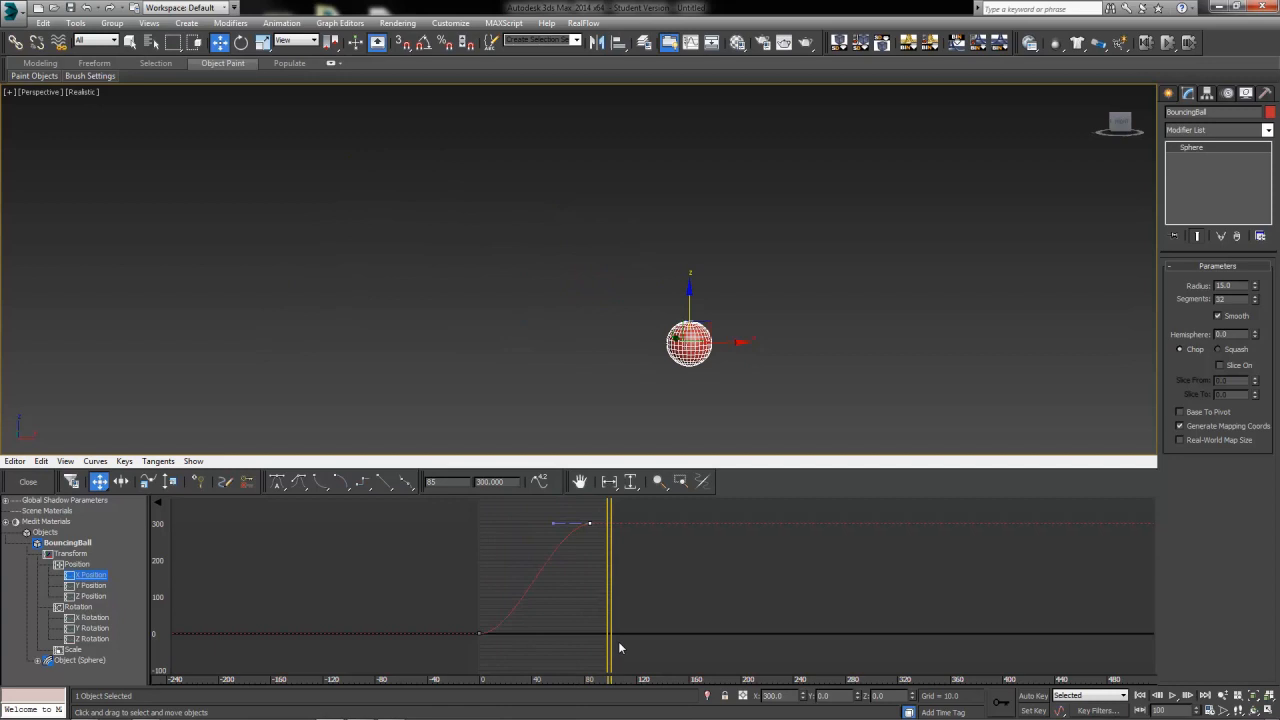
pyautogui.rightClick(591, 523)
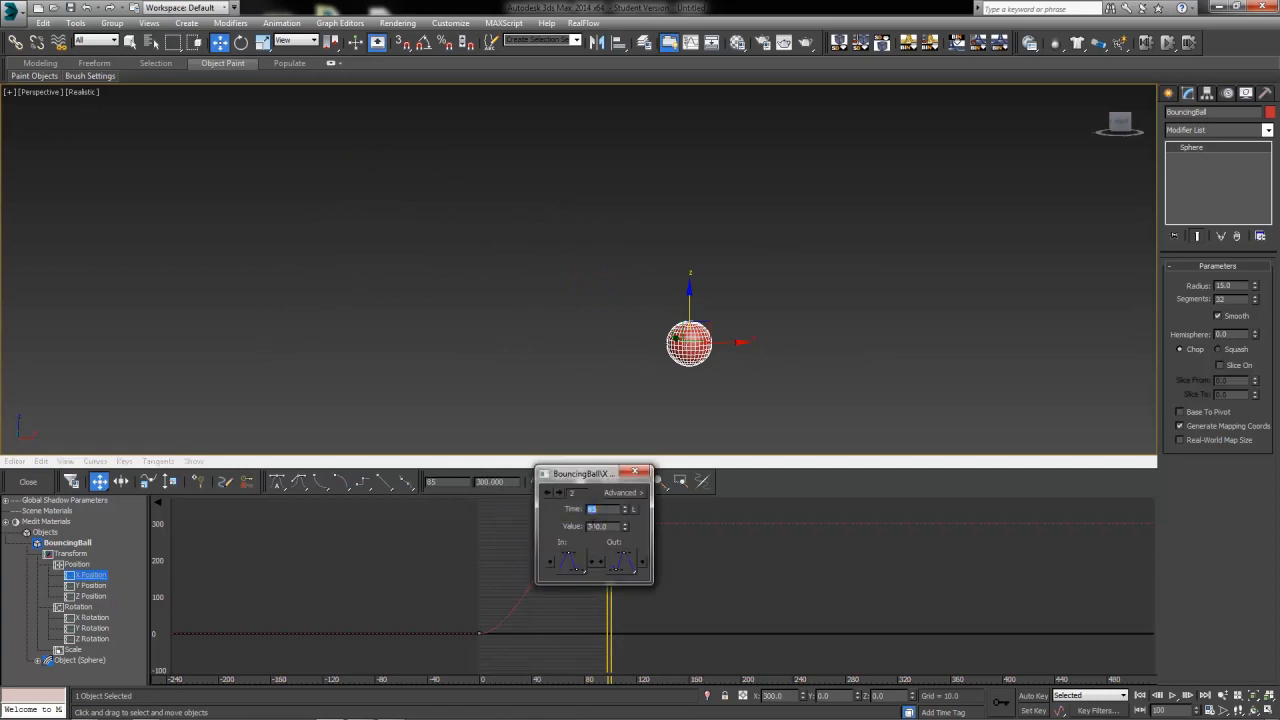
pyautogui.click(577, 561)
pyautogui.moveTo(577, 561); pyautogui.dragTo(572, 485)
pyautogui.moveTo(607, 543)
pyautogui.mouseDown()
pyautogui.moveTo(527, 550)
pyautogui.moveTo(591, 567)
pyautogui.moveTo(548, 575)
pyautogui.moveTo(588, 574)
pyautogui.moveTo(480, 637)
pyautogui.mouseUp()
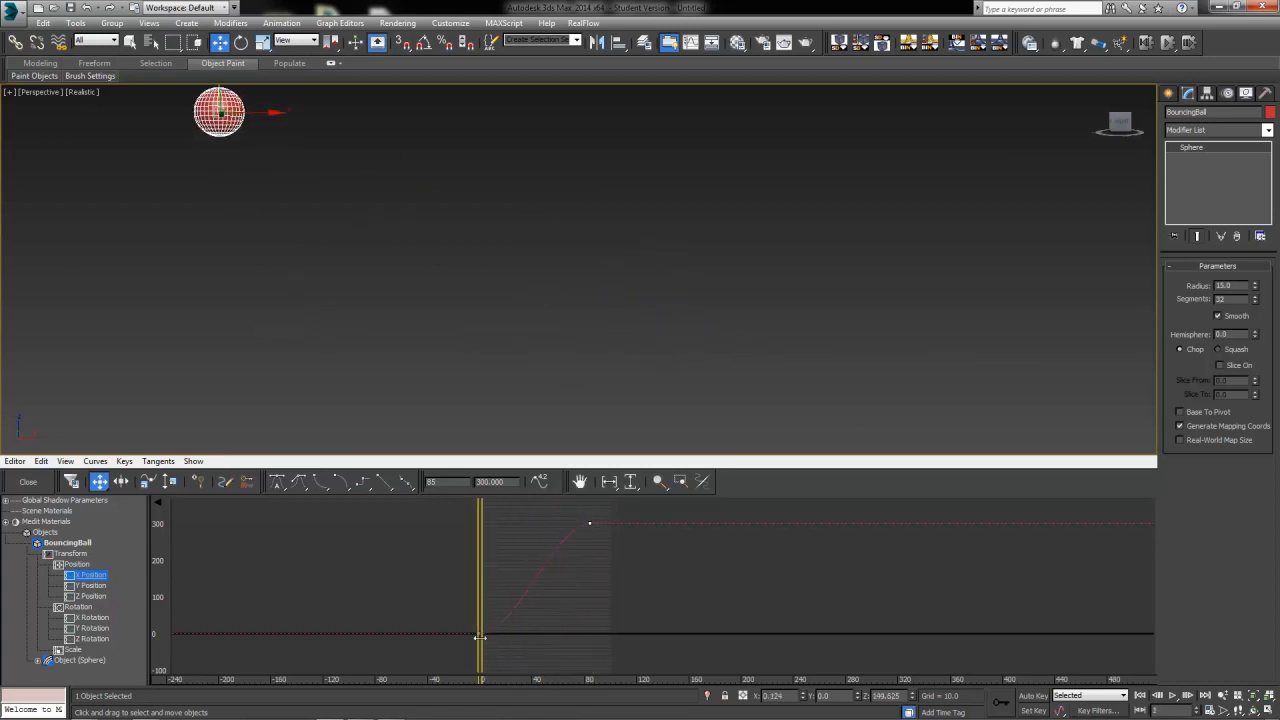
# Apply a different tangent type to the first X Position key
pyautogui.rightClick(480, 634)
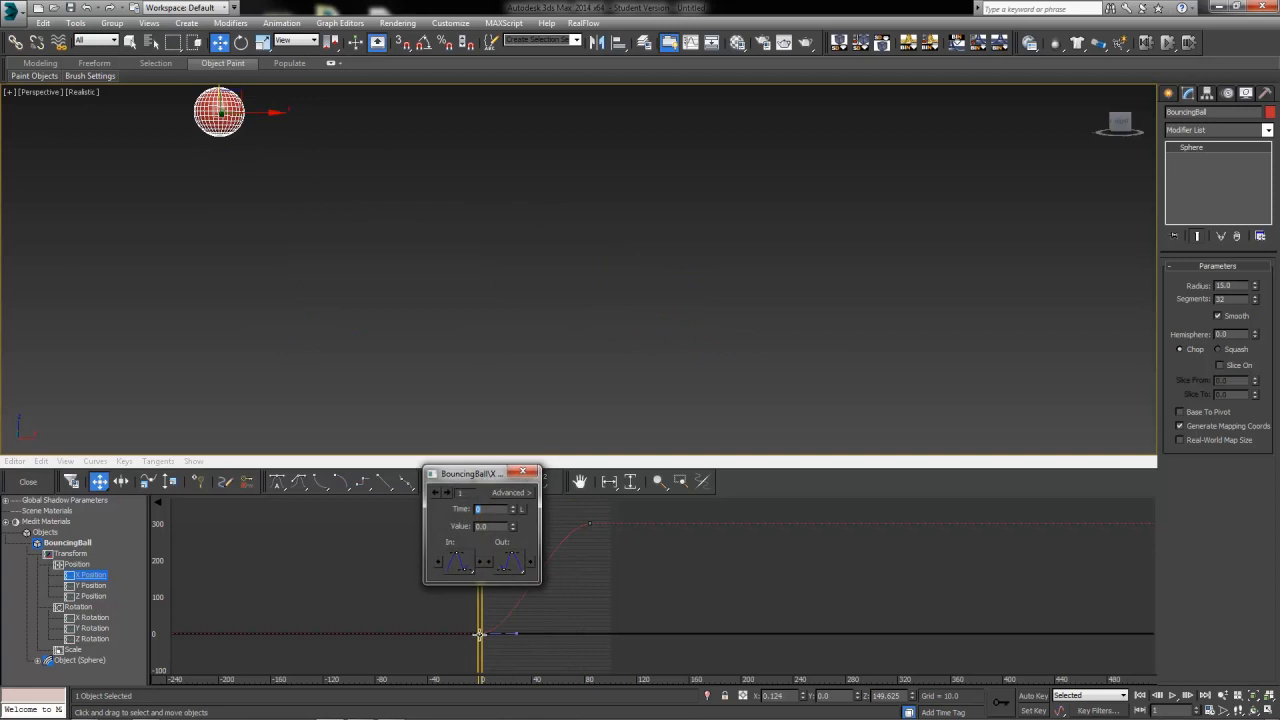
pyautogui.click(522, 472)
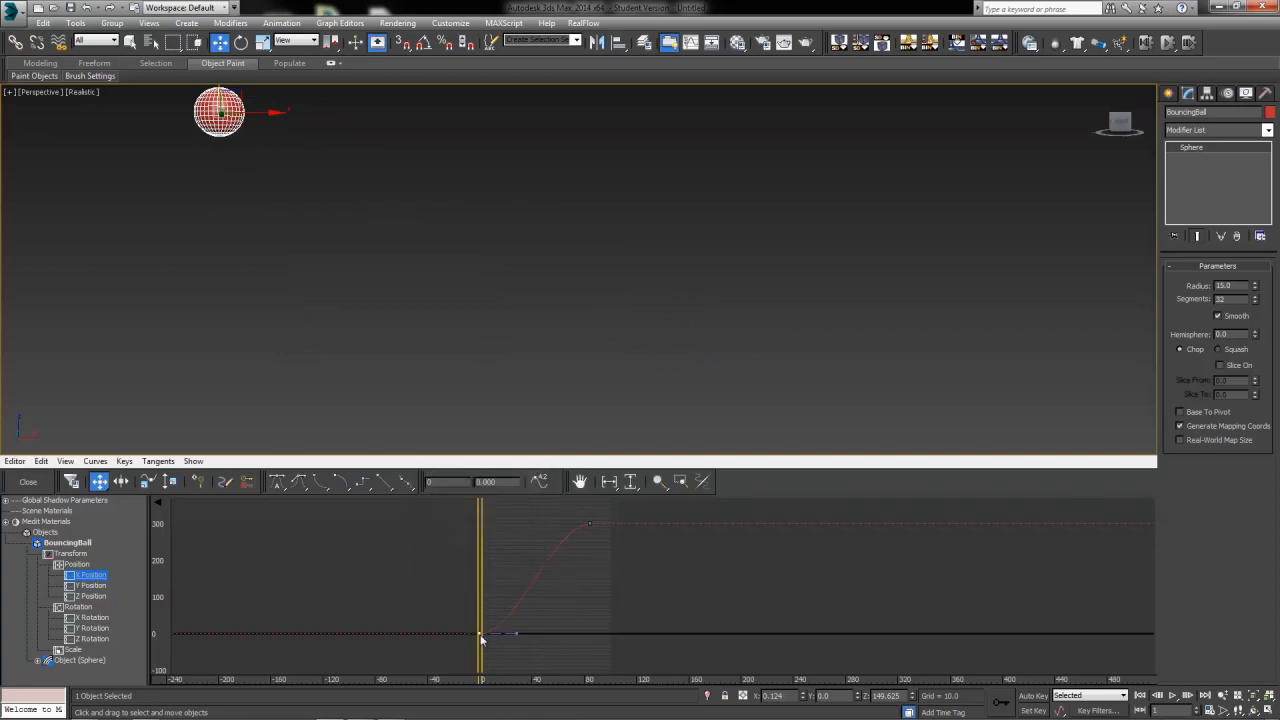
pyautogui.click(321, 483)
pyautogui.moveTo(480, 598); pyautogui.dragTo(472, 650)
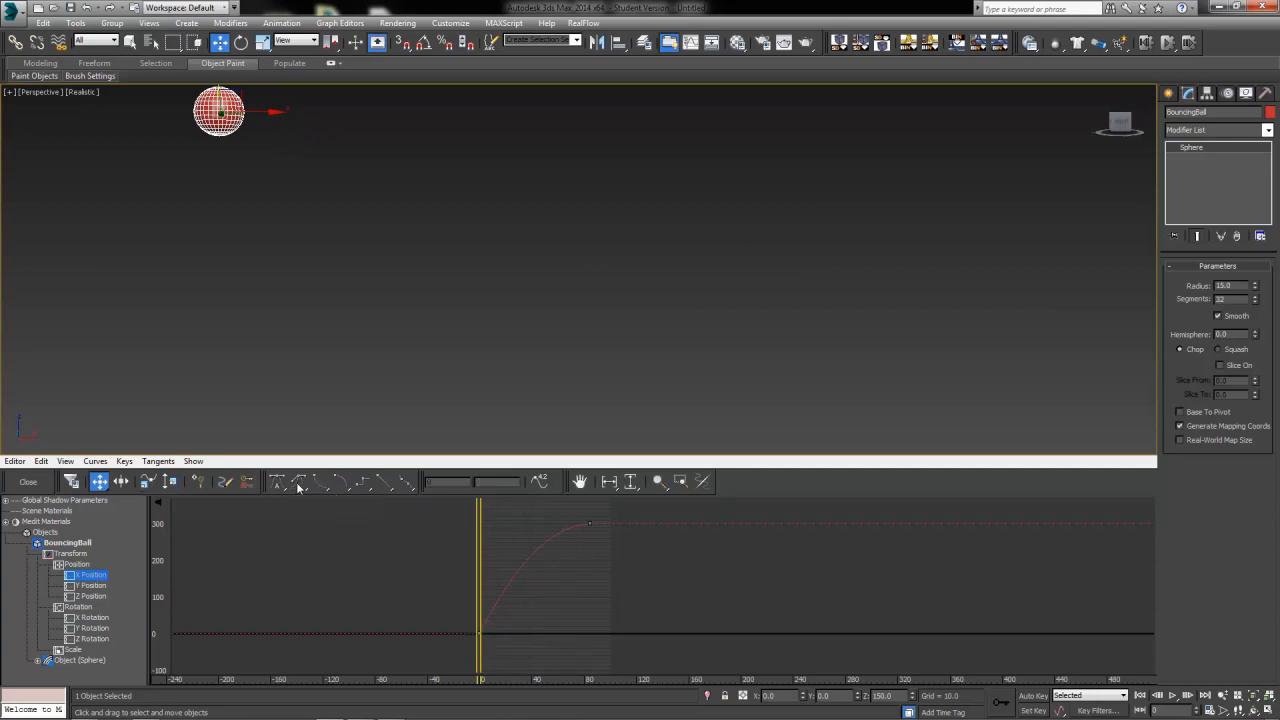
# Adjust the first X Position key's tangent handle and play the animation
pyautogui.click(480, 634)
pyautogui.moveTo(519, 563); pyautogui.dragTo(557, 548)
pyautogui.click(557, 539)
pyautogui.click(1173, 695)
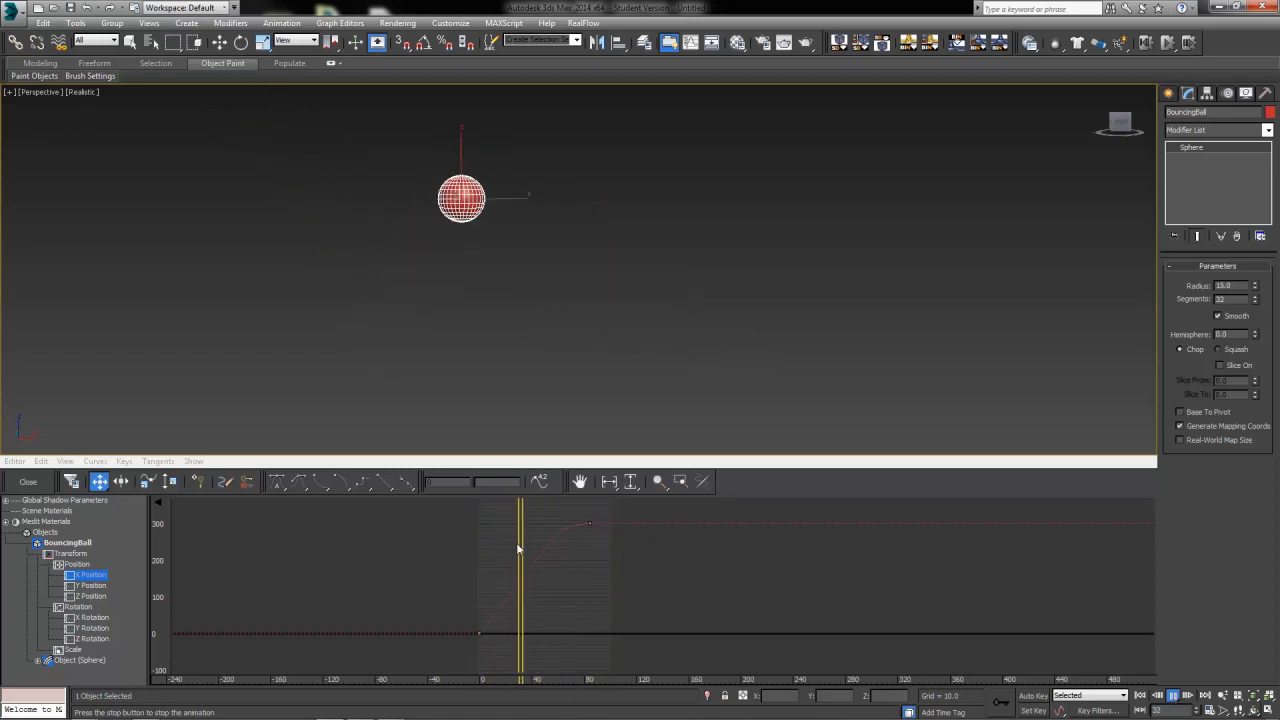
# Add Y Rotation keys for the ball at frames 0 and 85 in the curve editor
pyautogui.click(574, 571)
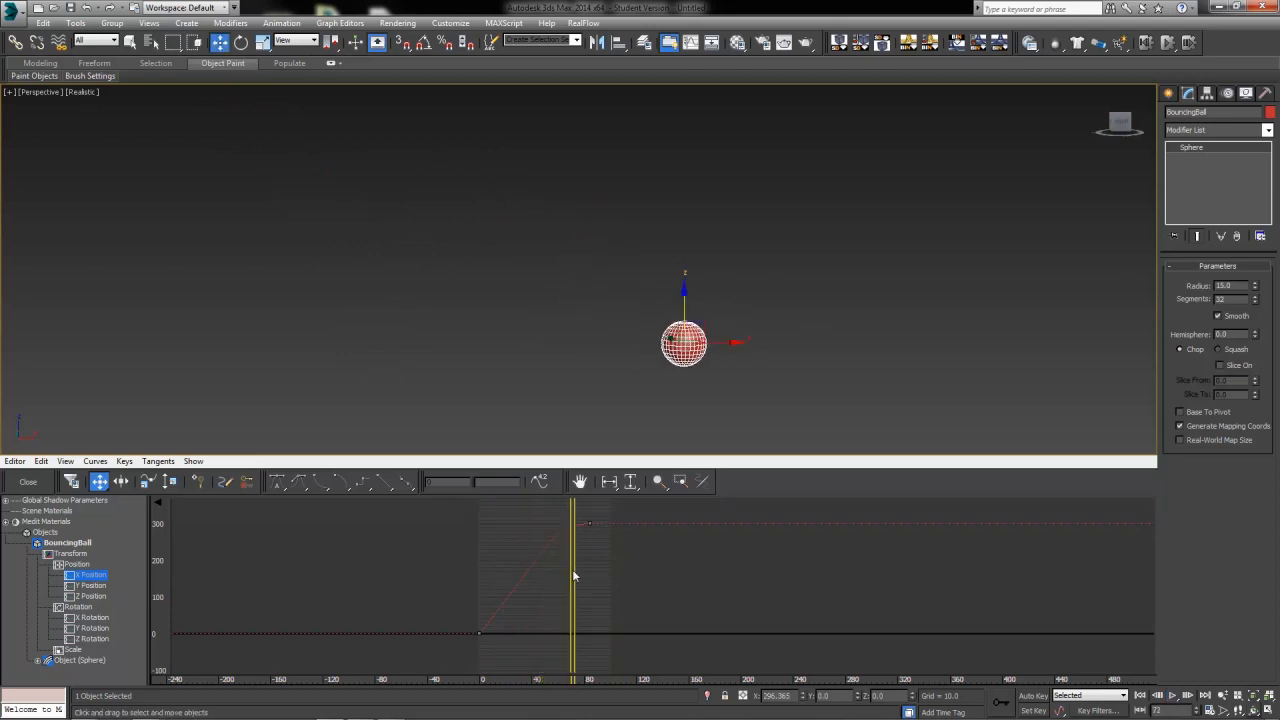
pyautogui.moveTo(574, 571)
pyautogui.mouseDown()
pyautogui.moveTo(461, 578)
pyautogui.moveTo(531, 571)
pyautogui.moveTo(504, 574)
pyautogui.mouseUp()
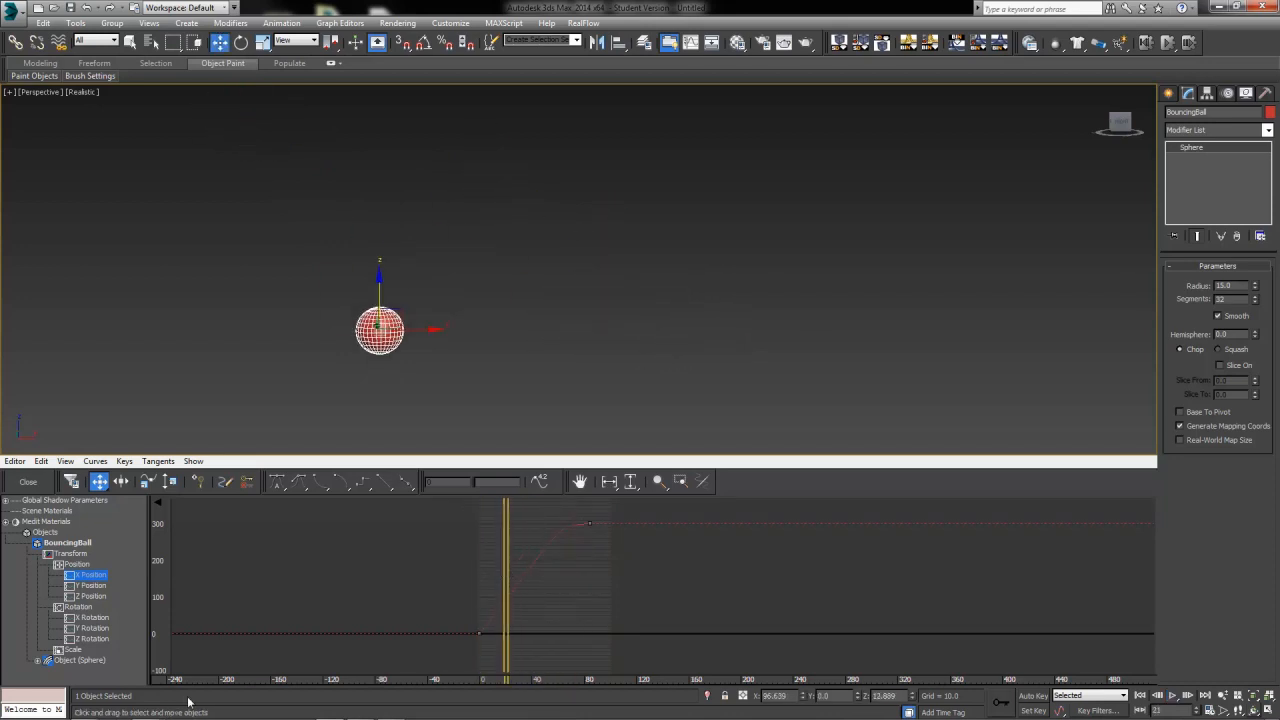
pyautogui.click(80, 607)
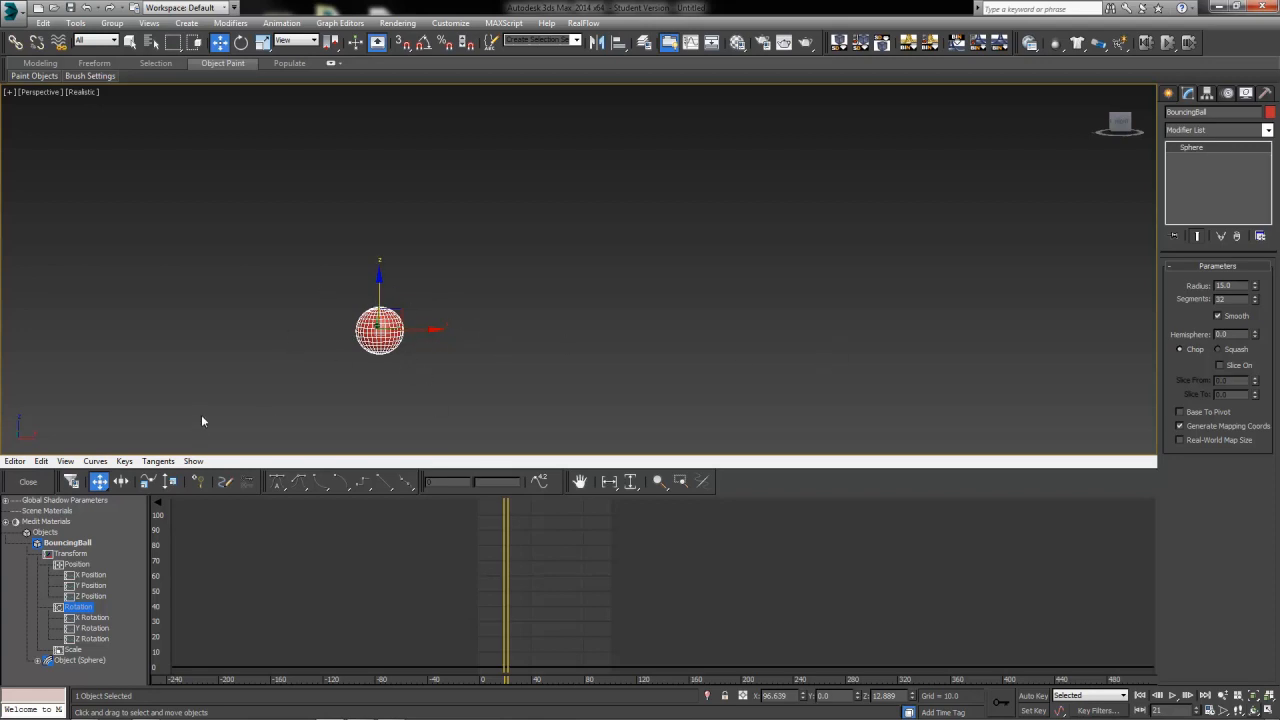
pyautogui.click(95, 628)
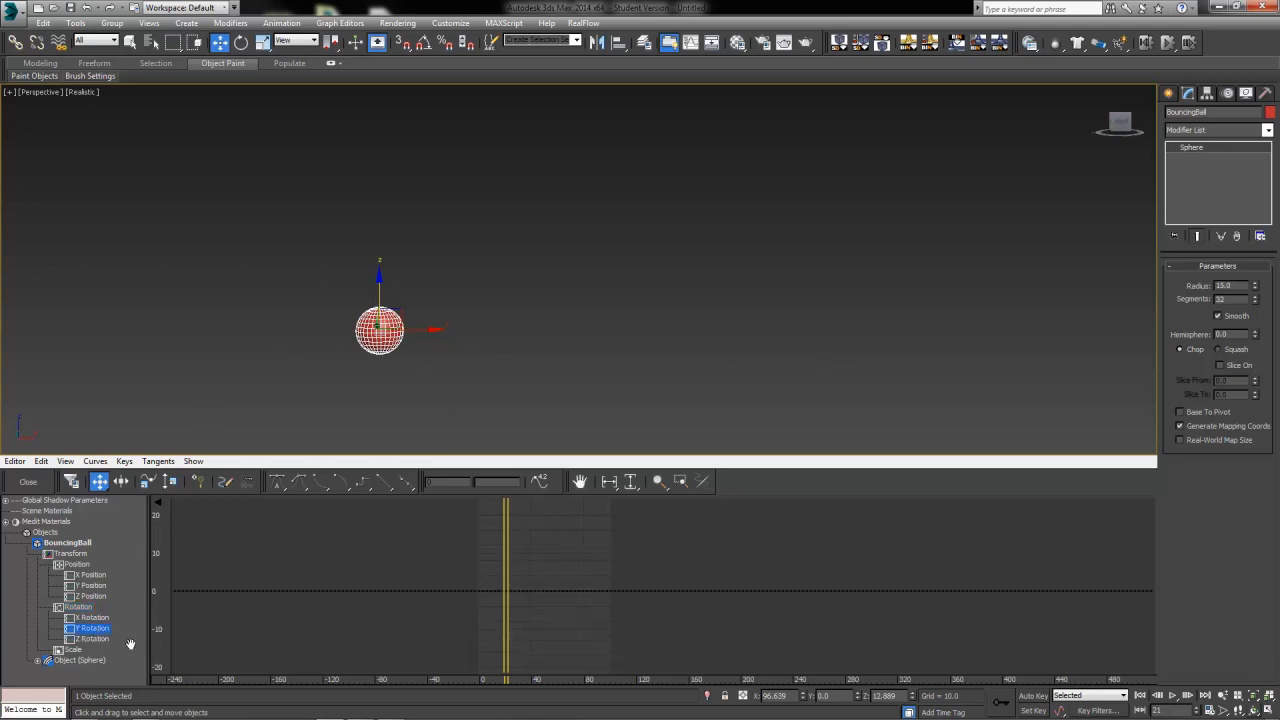
pyautogui.moveTo(509, 613); pyautogui.dragTo(479, 623)
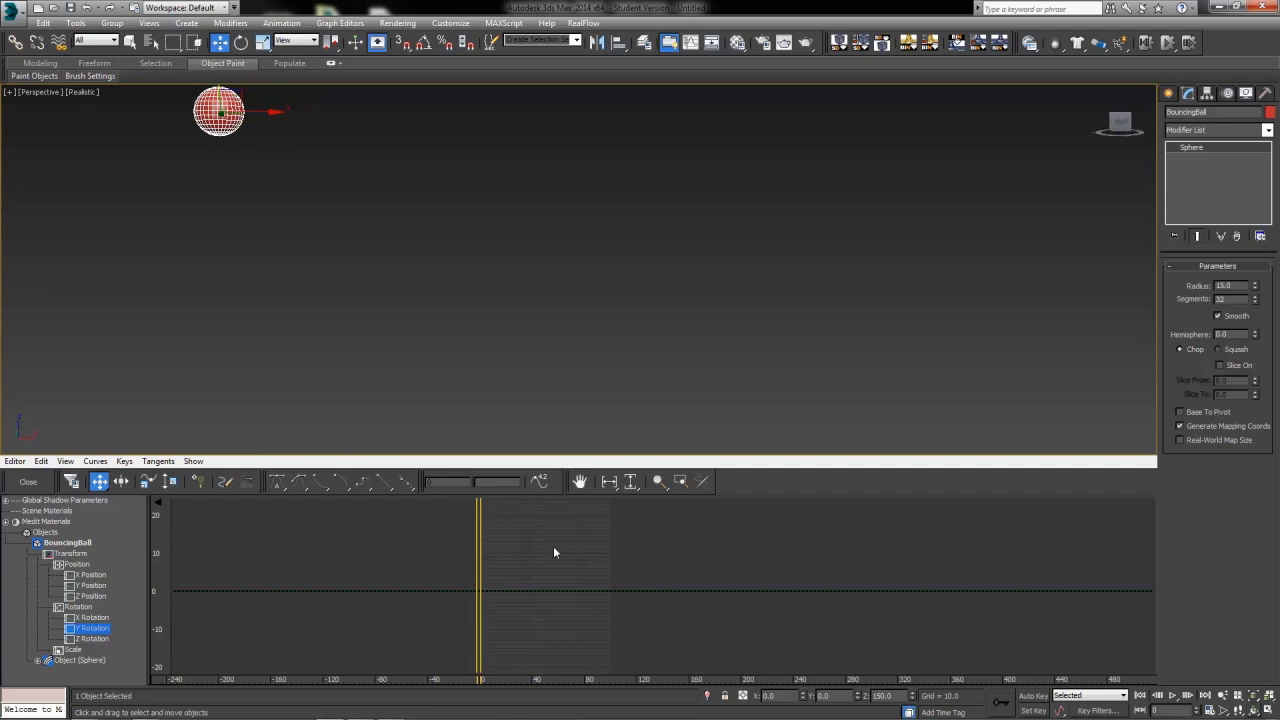
pyautogui.click(198, 483)
pyautogui.click(479, 592)
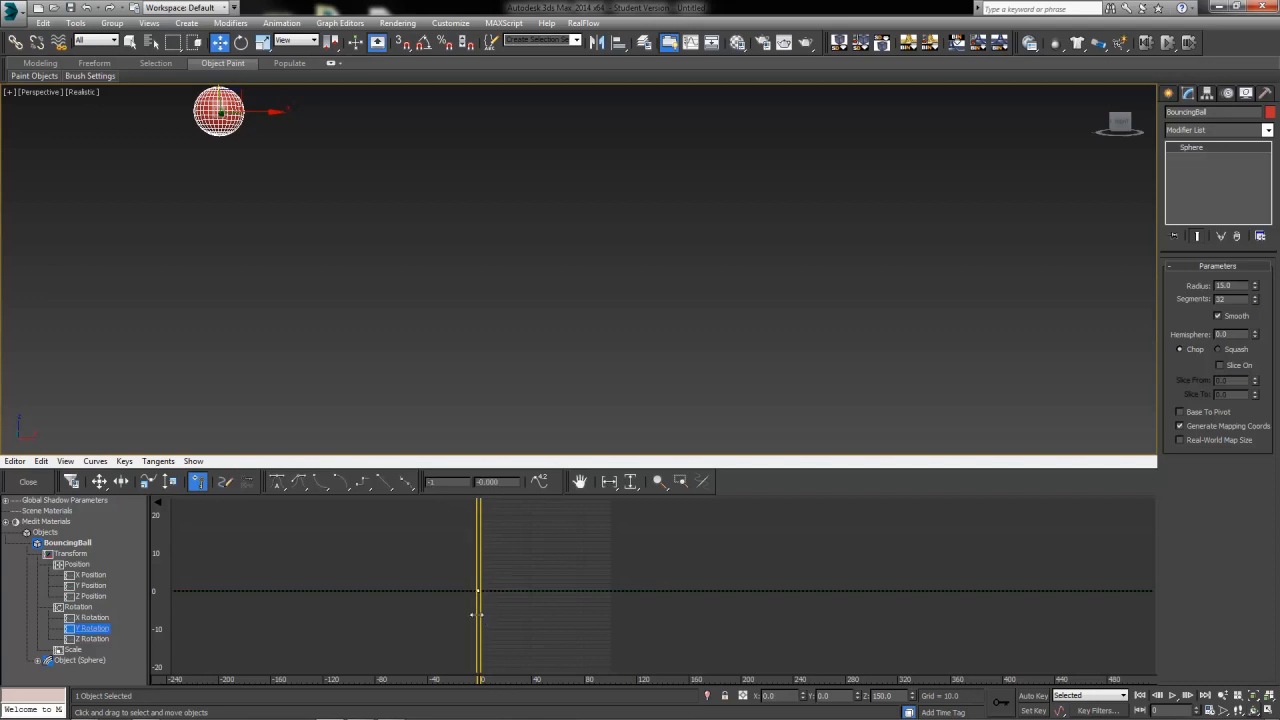
pyautogui.moveTo(480, 622); pyautogui.dragTo(592, 651)
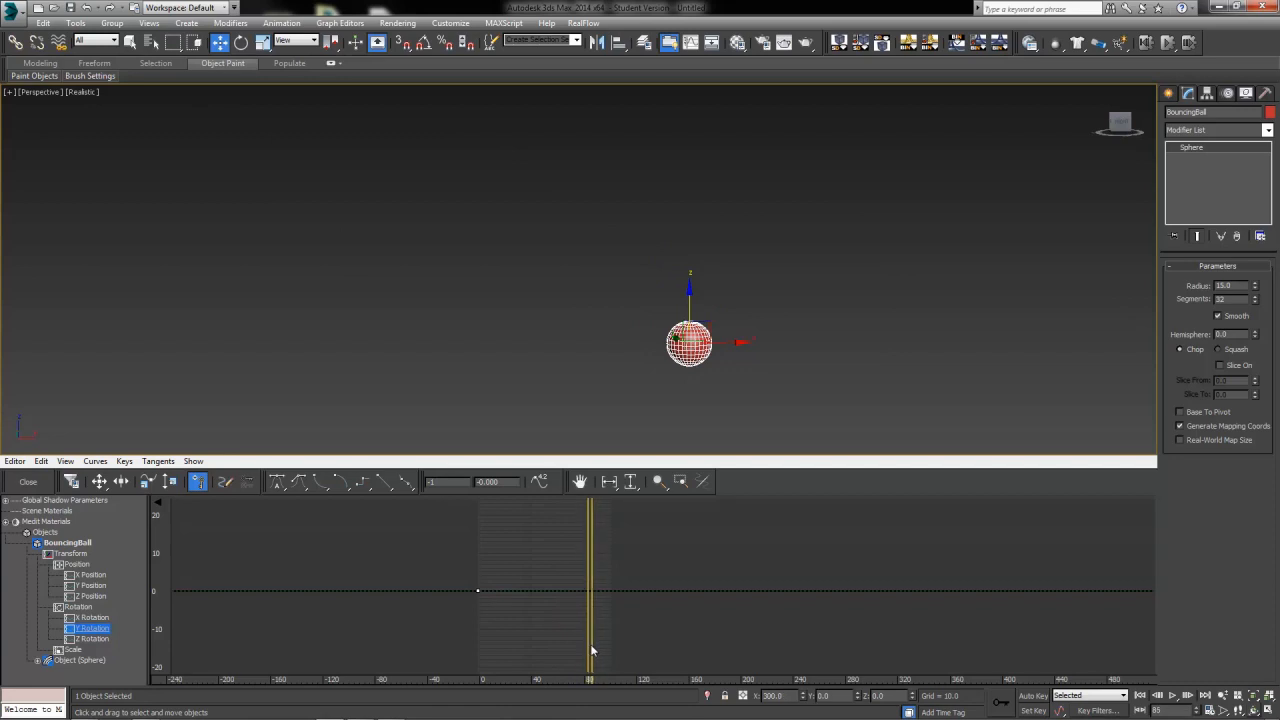
pyautogui.click(591, 592)
# Set the Y Rotation key at frame 85 to a value of 360
pyautogui.rightClick(591, 592)
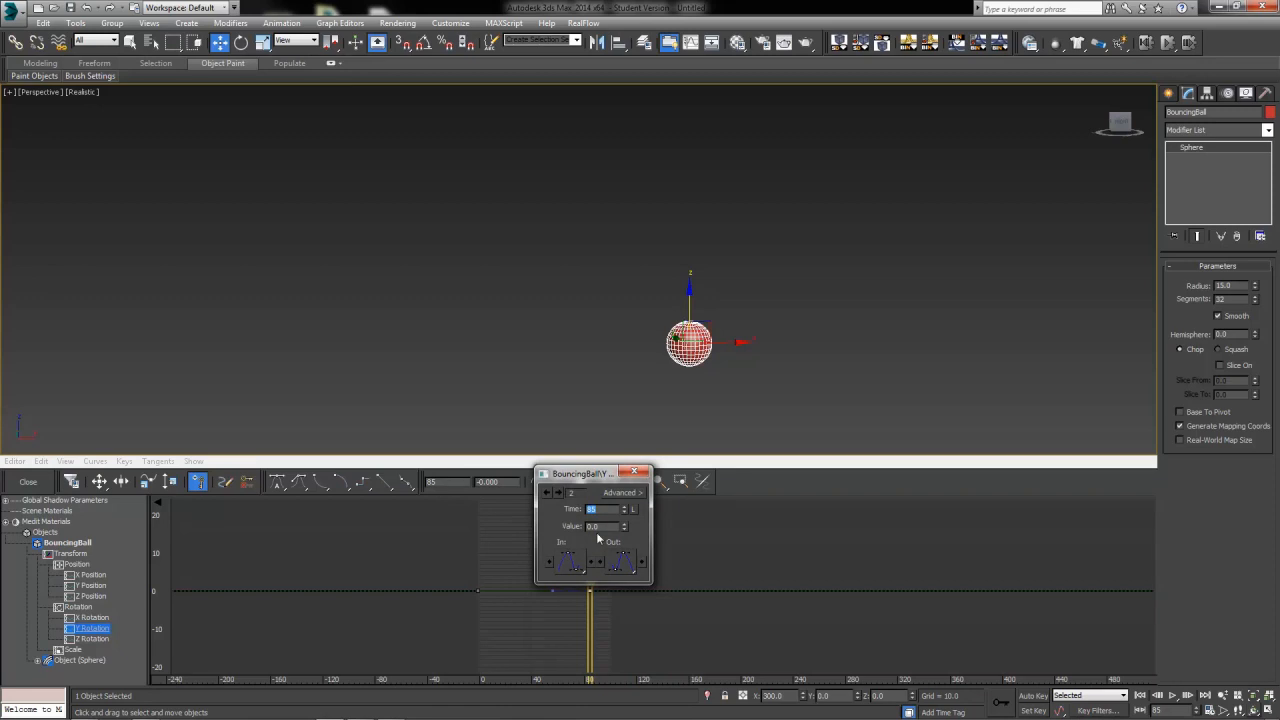
pyautogui.moveTo(610, 529); pyautogui.dragTo(542, 526)
pyautogui.write('360')
pyautogui.press('Return')
pyautogui.click(634, 472)
pyautogui.moveTo(591, 618); pyautogui.dragTo(596, 686)
pyautogui.scroll(-1, 580, 620)
pyautogui.moveTo(575, 592); pyautogui.dragTo(547, 632, button='middle')
pyautogui.scroll(-2, 560, 580)
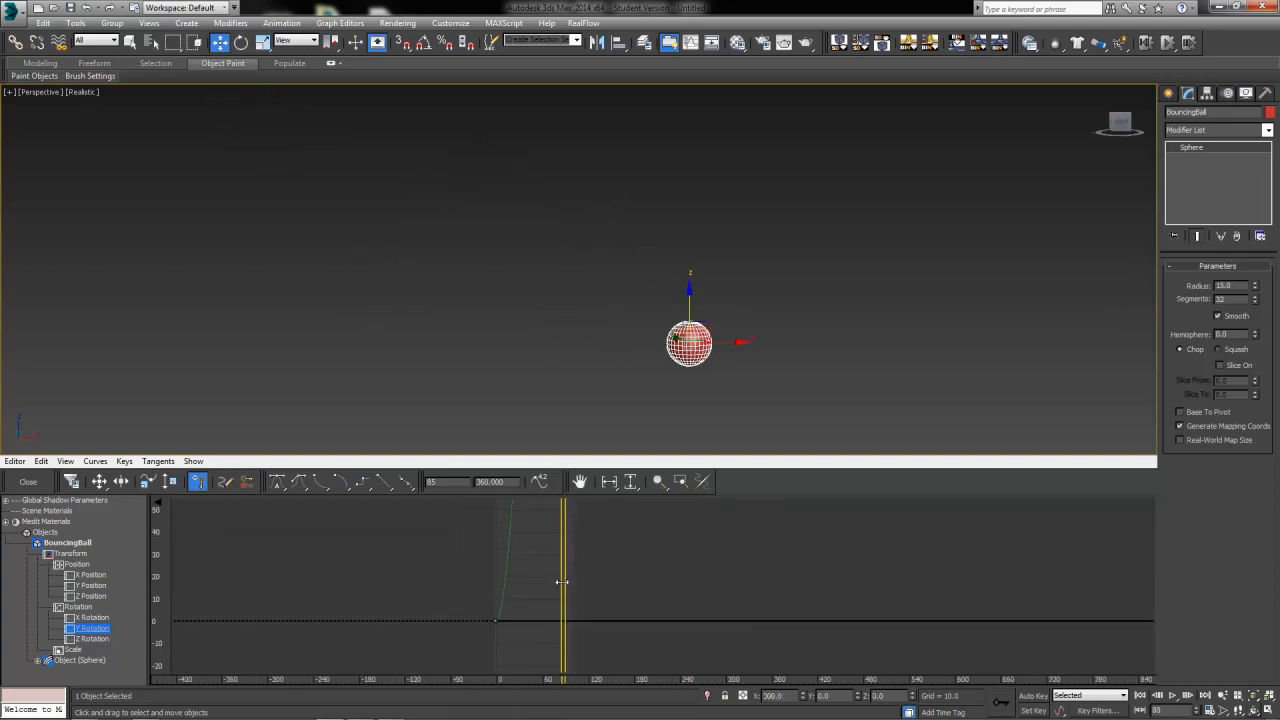
pyautogui.moveTo(560, 583); pyautogui.dragTo(484, 590, button='middle')
pyautogui.scroll(-2, 566, 563)
pyautogui.scroll(-5, 539, 591)
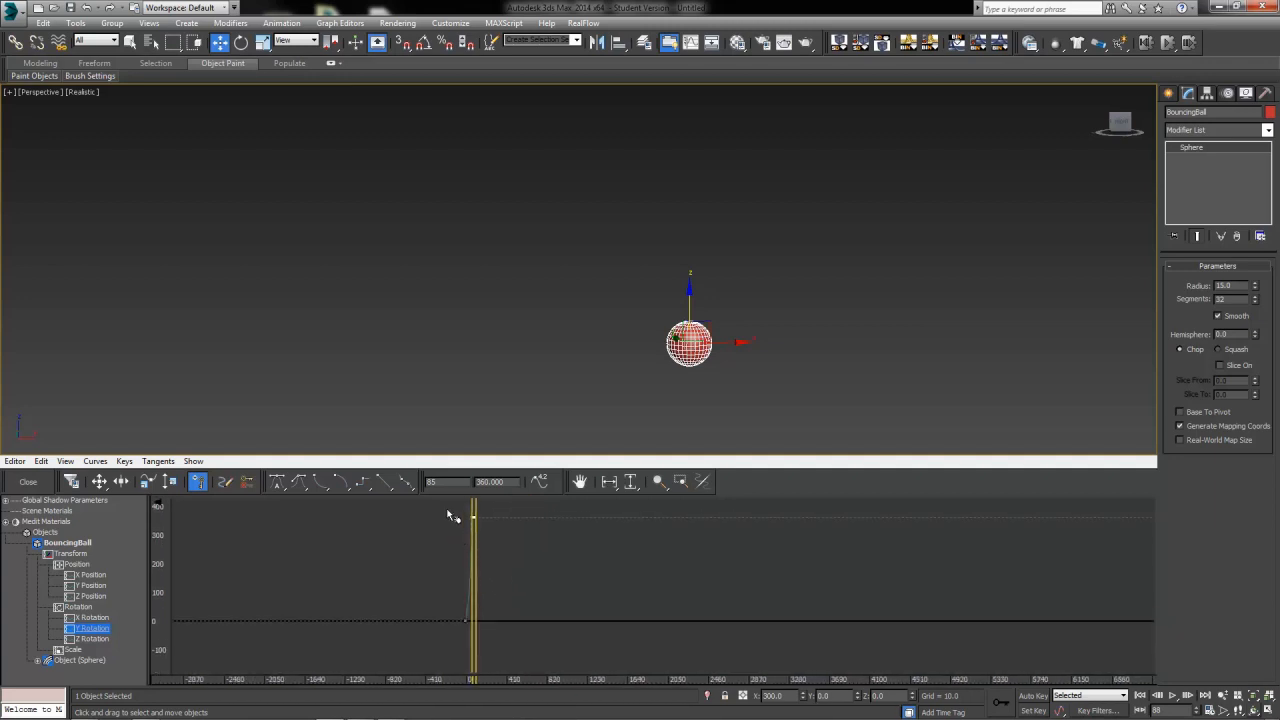
pyautogui.rightClick(469, 551)
pyautogui.click(416, 521)
pyautogui.hotkey('ctrl', 'z')
# Change the in tangent of the last Y Rotation key and the out tangent of the first key in the key info dialog
pyautogui.click(99, 481)
pyautogui.click(518, 528)
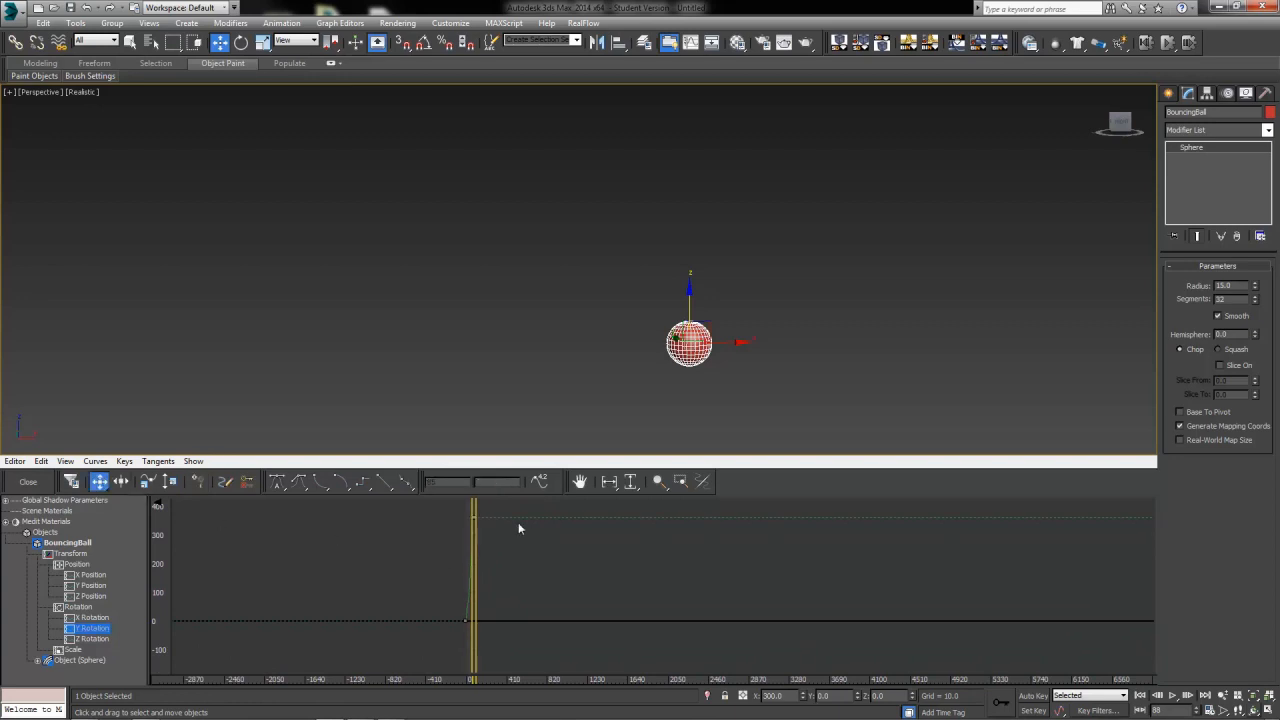
pyautogui.rightClick(473, 517)
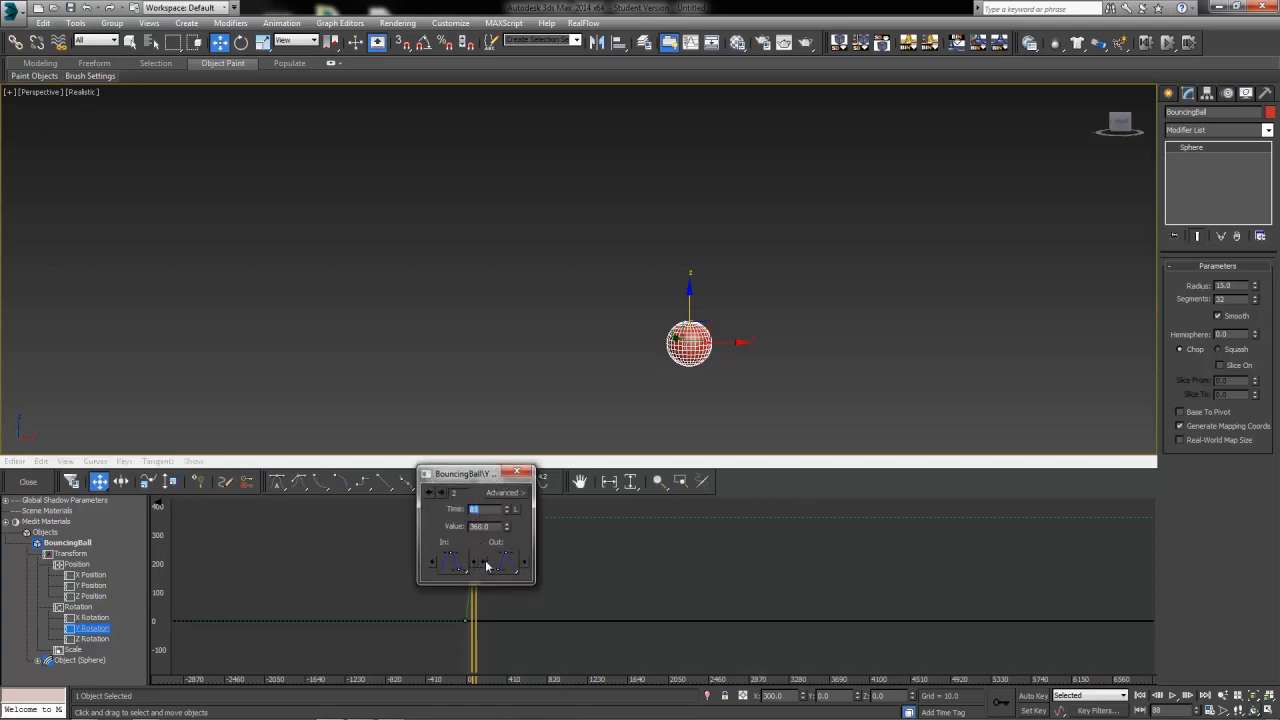
pyautogui.click(441, 561)
pyautogui.click(453, 562)
pyautogui.moveTo(453, 563); pyautogui.dragTo(451, 512)
pyautogui.click(429, 493)
pyautogui.moveTo(514, 567); pyautogui.dragTo(514, 485)
pyautogui.click(517, 473)
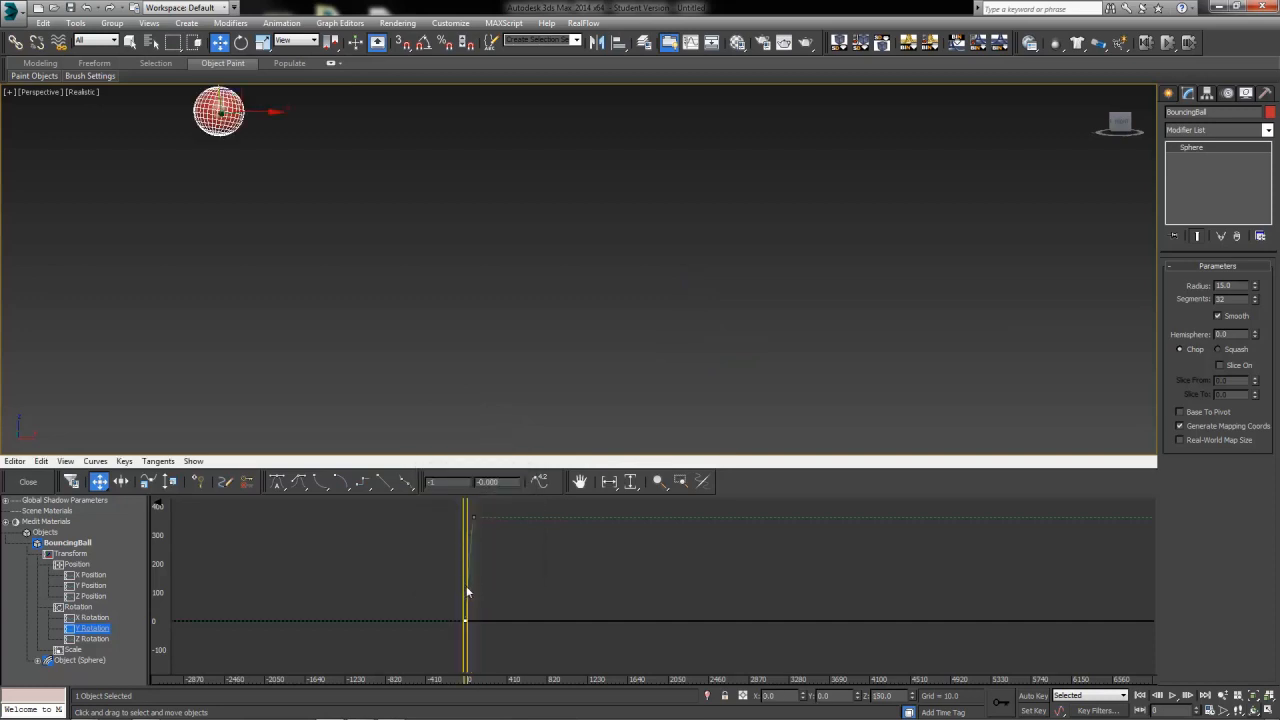
# Close the curve editor and play the animation from frame 0
pyautogui.moveTo(466, 592); pyautogui.dragTo(483, 600)
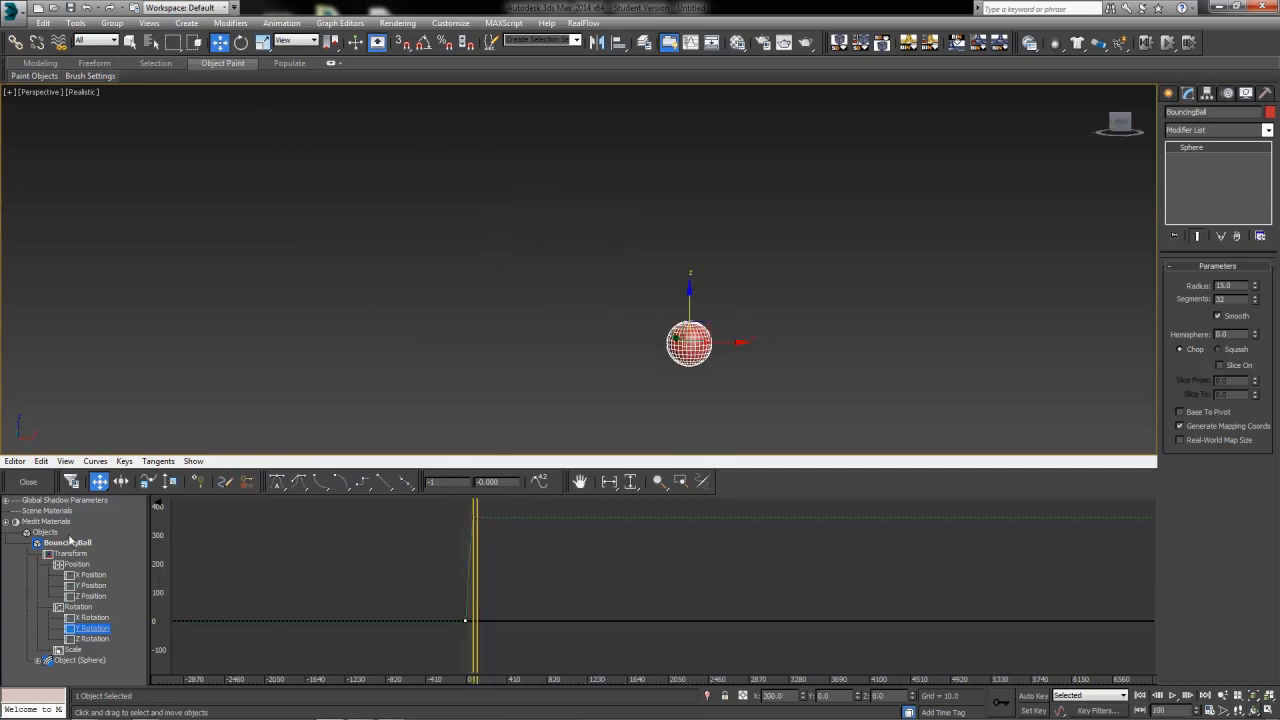
pyautogui.click(28, 481)
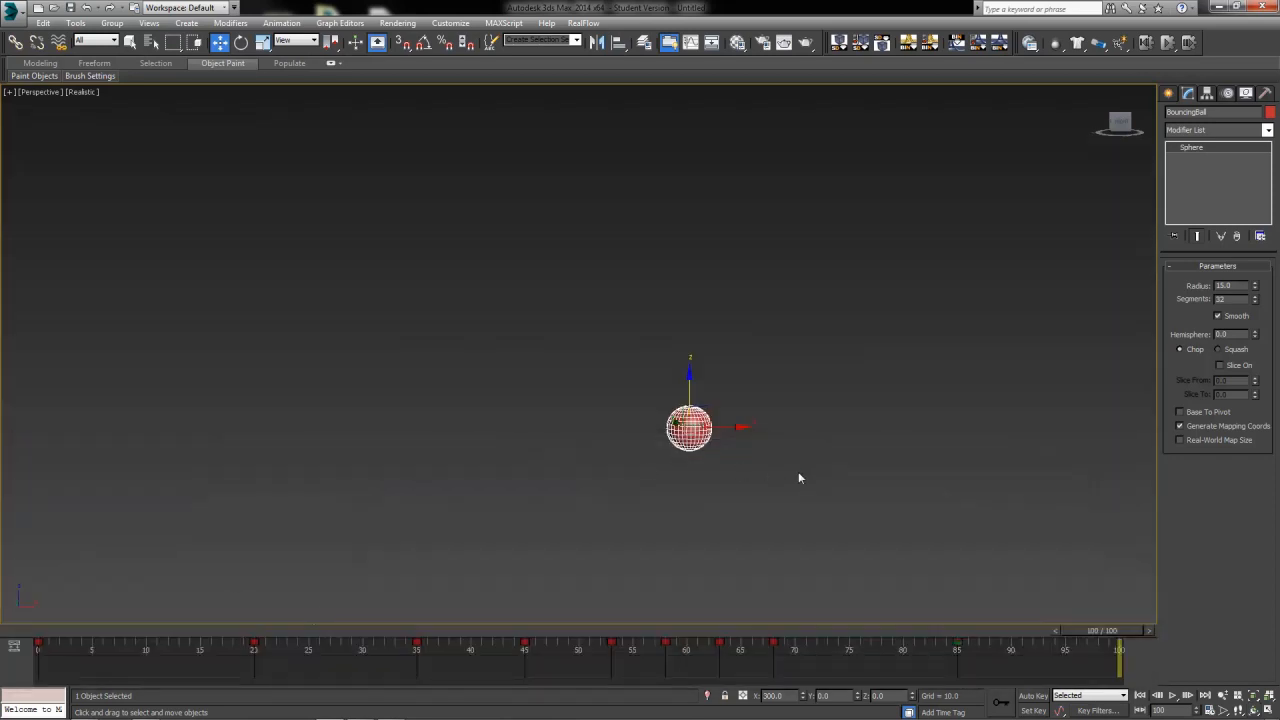
pyautogui.moveTo(1127, 640); pyautogui.dragTo(12, 640)
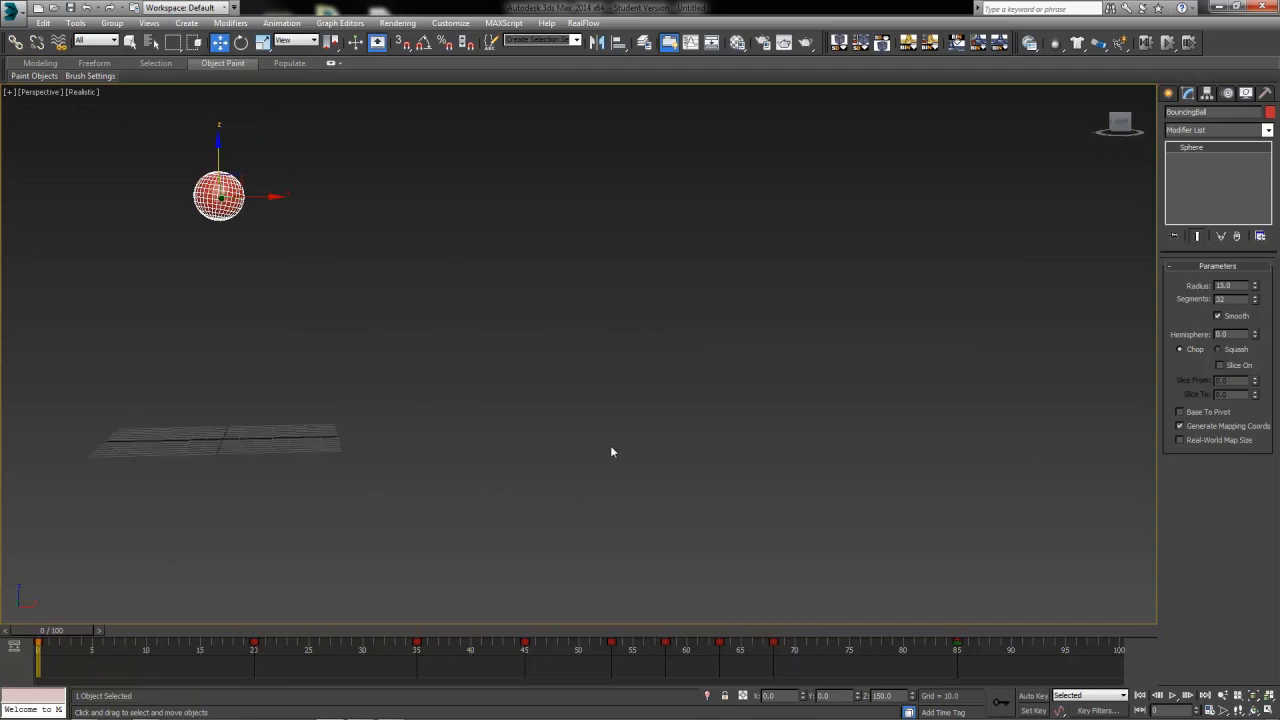
pyautogui.moveTo(610, 445); pyautogui.dragTo(741, 546, button='middle')
pyautogui.press('g')
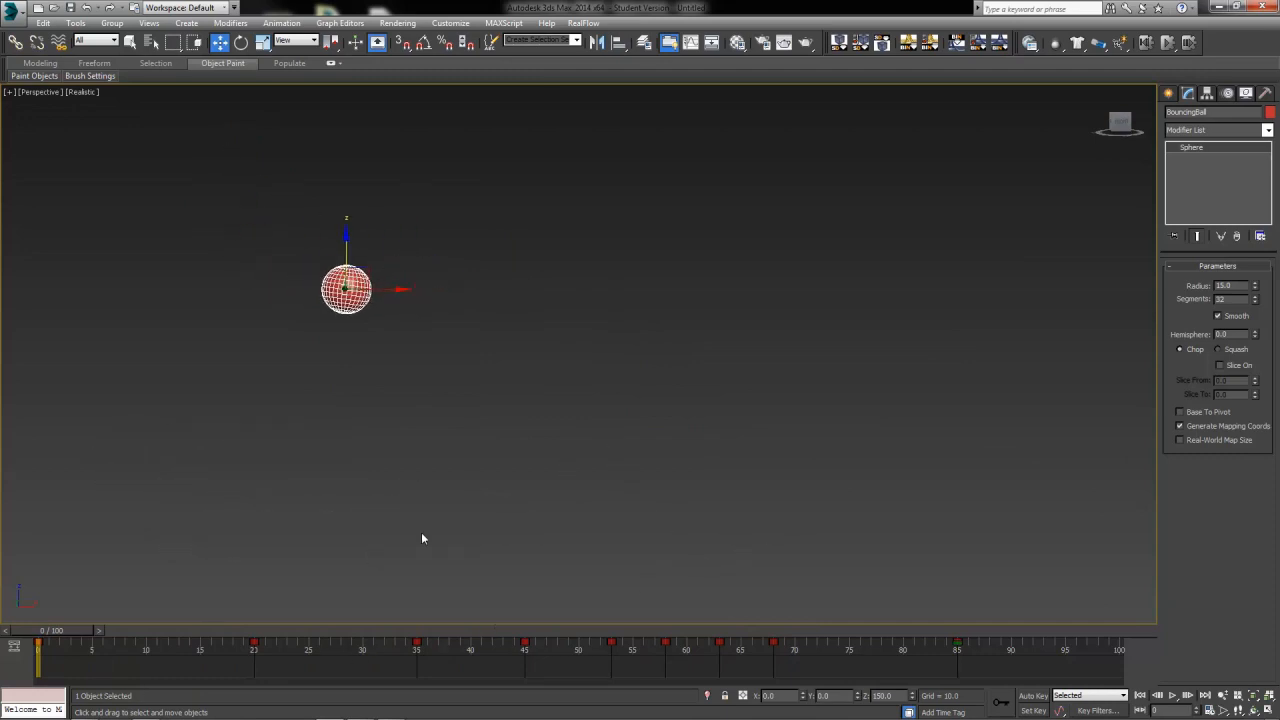
pyautogui.click(1172, 696)
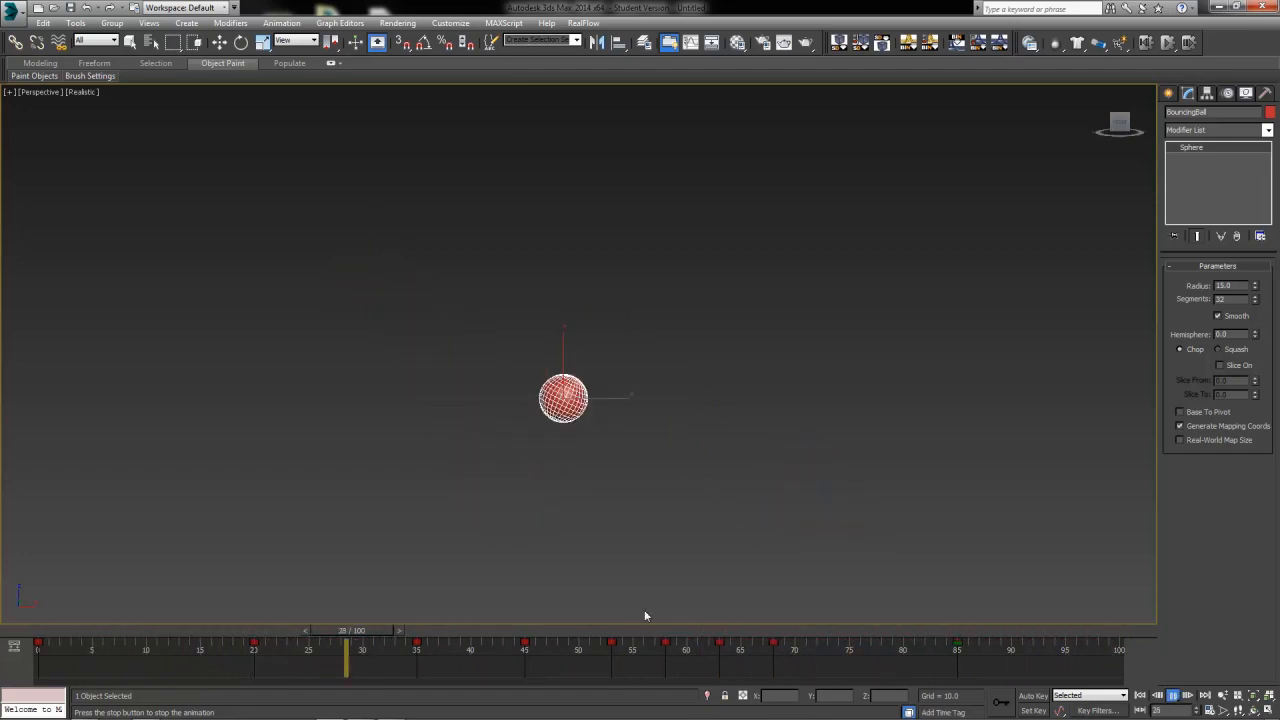
# Reopen the mini curve editor on the Y Rotation curve and scrub through the animation
pyautogui.moveTo(487, 632); pyautogui.dragTo(251, 688)
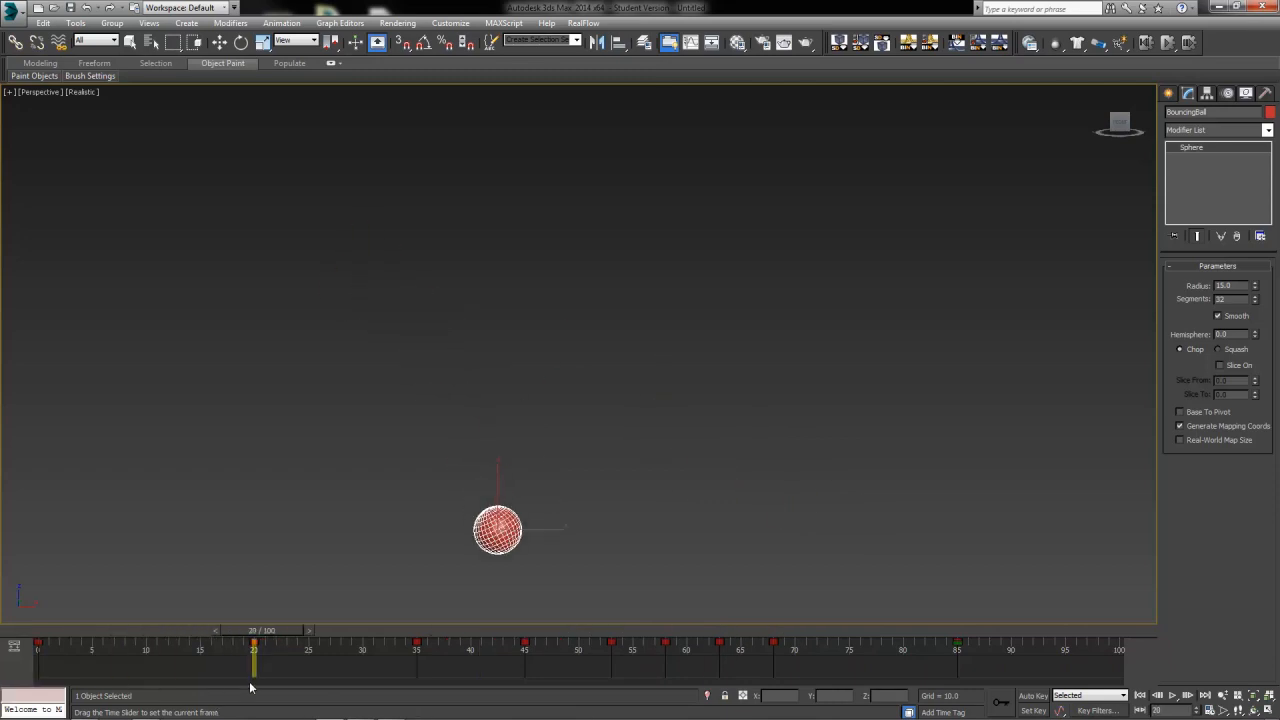
pyautogui.press('w')
pyautogui.click(14, 645)
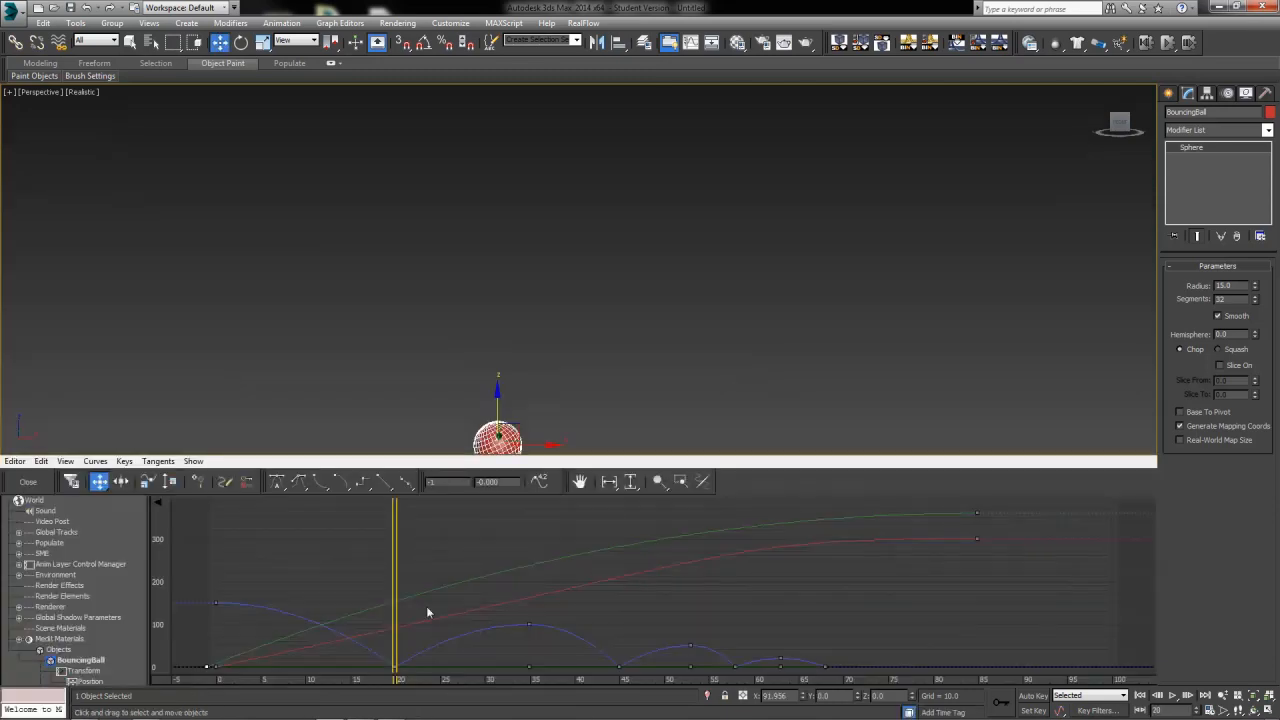
pyautogui.scroll(-4, 112, 639)
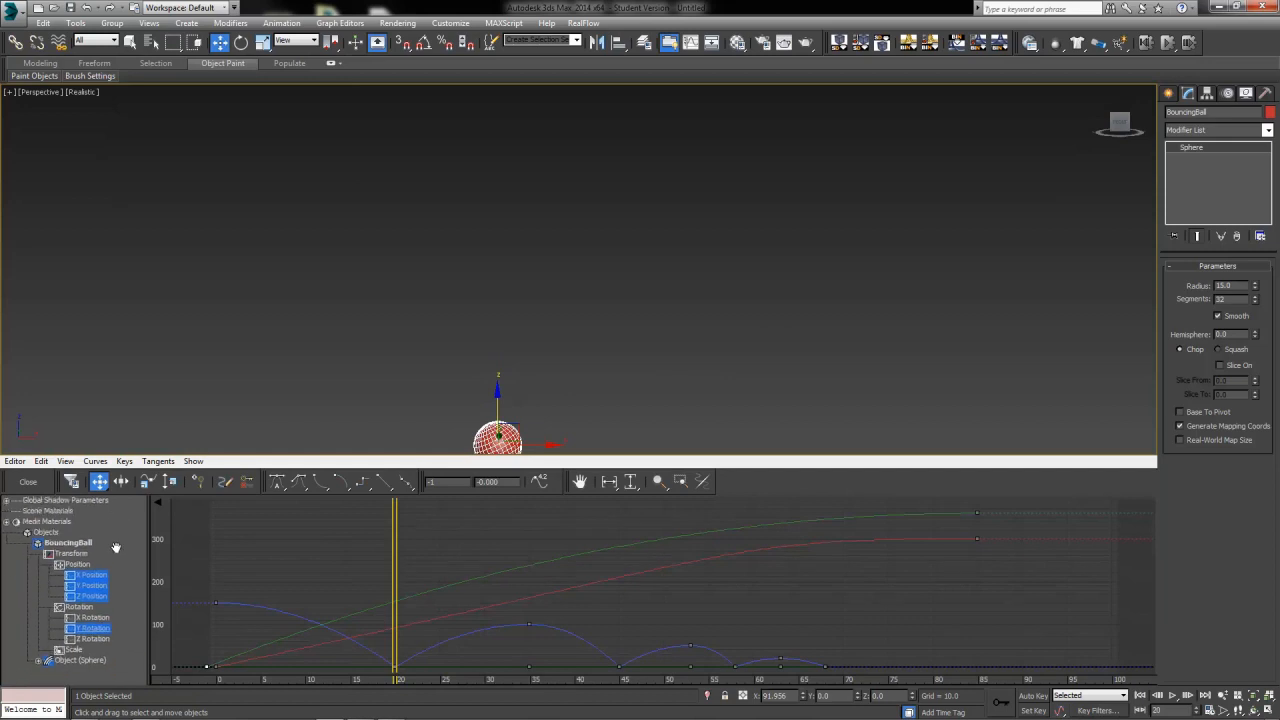
pyautogui.click(105, 630)
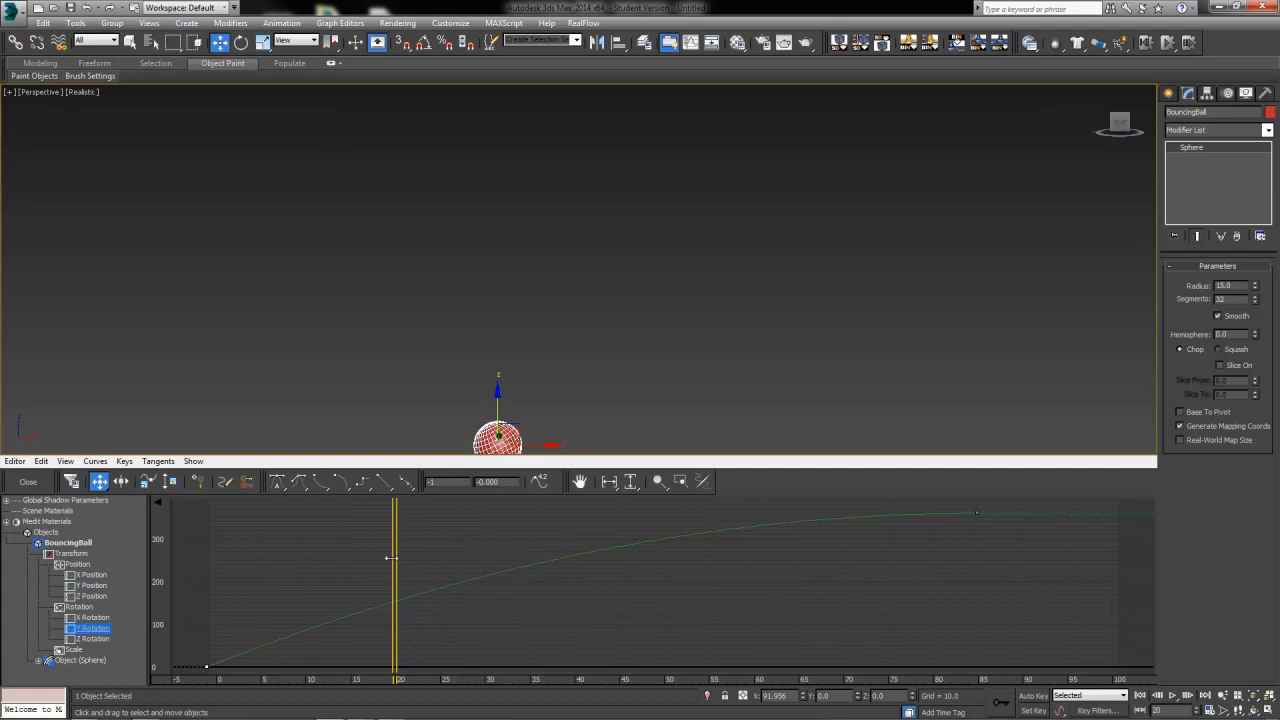
pyautogui.moveTo(394, 565); pyautogui.dragTo(662, 575)
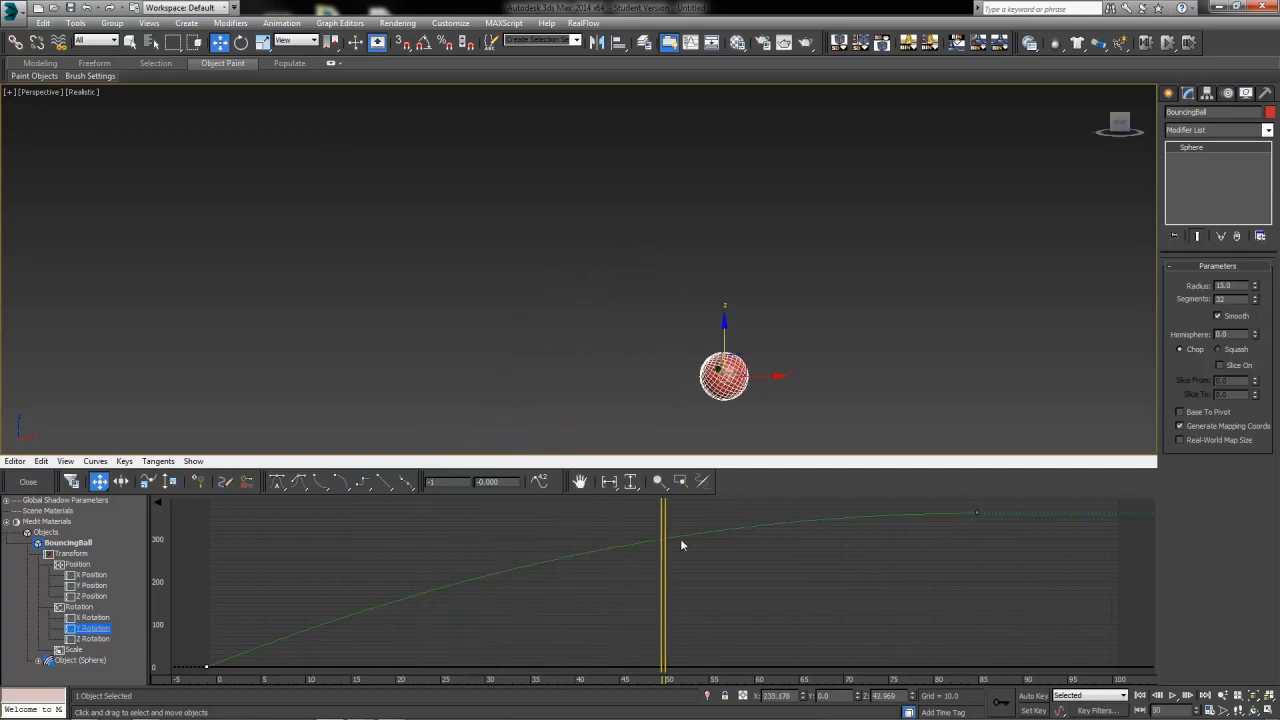
# Add a key at frame 50 on the Y Rotation curve and set its value to 720
pyautogui.click(197, 481)
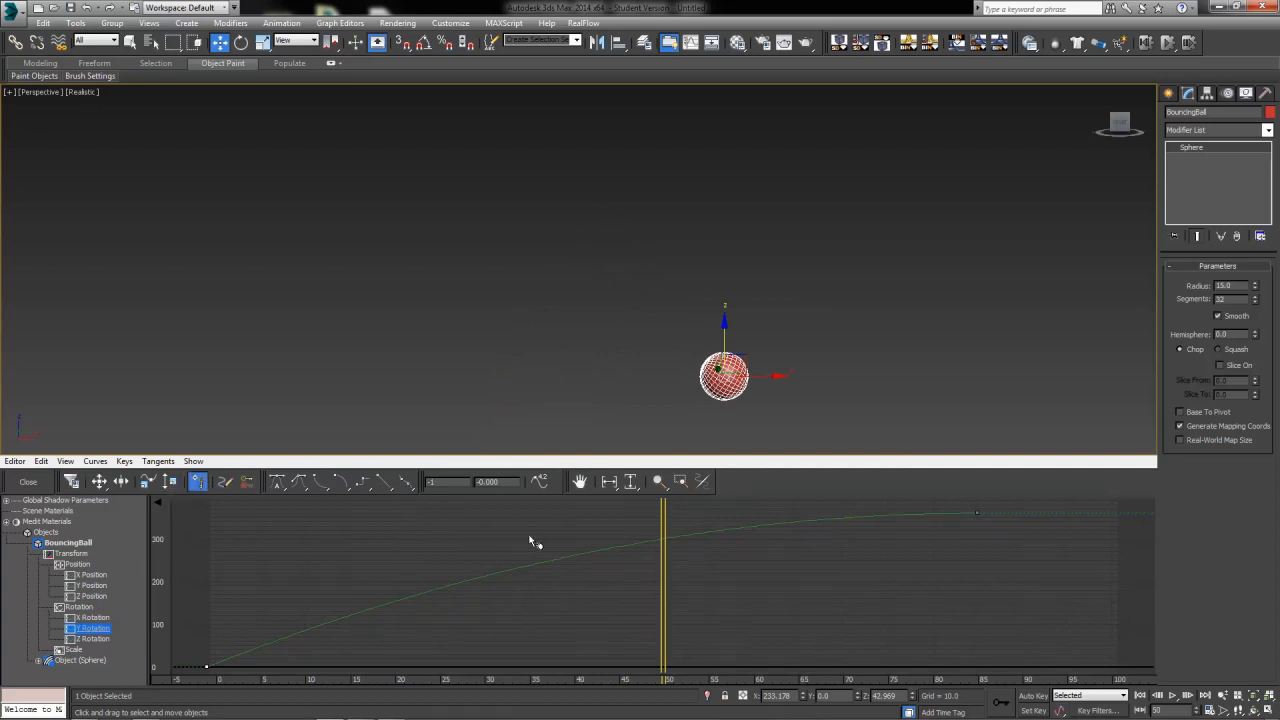
pyautogui.click(662, 543)
pyautogui.rightClick(662, 543)
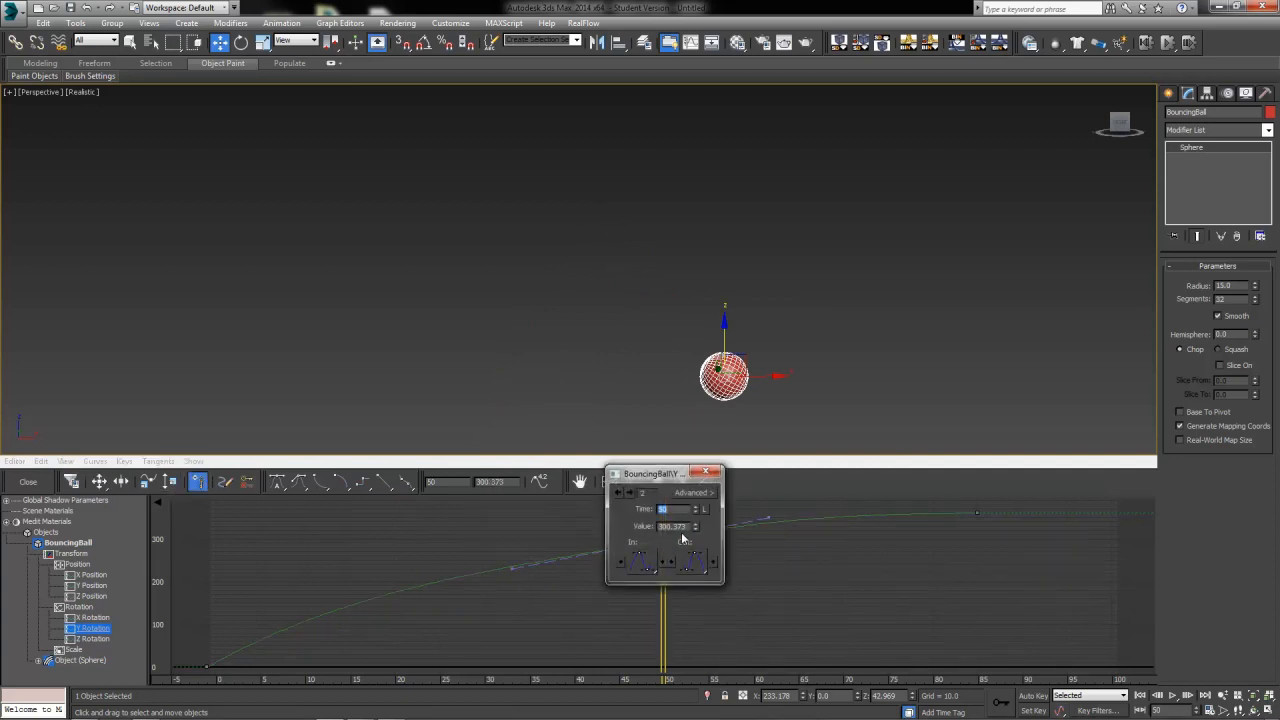
pyautogui.doubleClick(684, 527)
pyautogui.write('720')
pyautogui.press('Return')
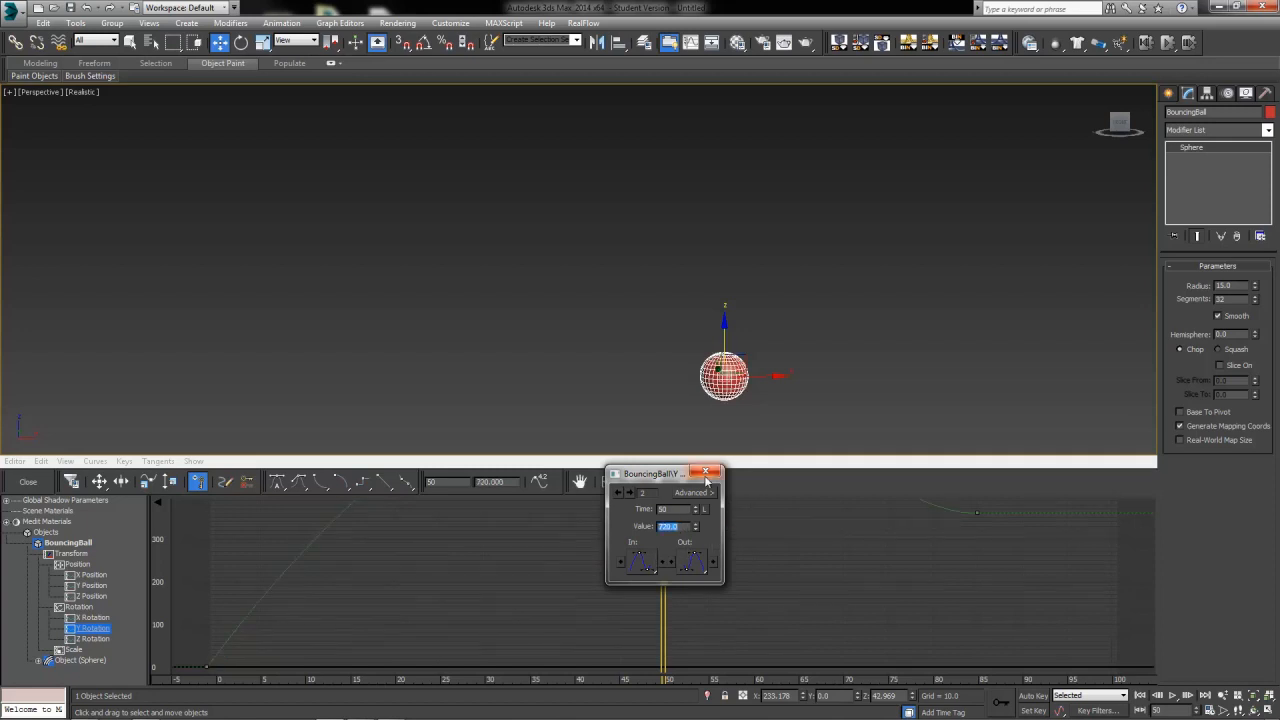
# Open Calculator and add 720 and 360
pyautogui.click(631, 493)
pyautogui.moveTo(657, 623); pyautogui.dragTo(752, 662)
pyautogui.press('XF86Calculator')
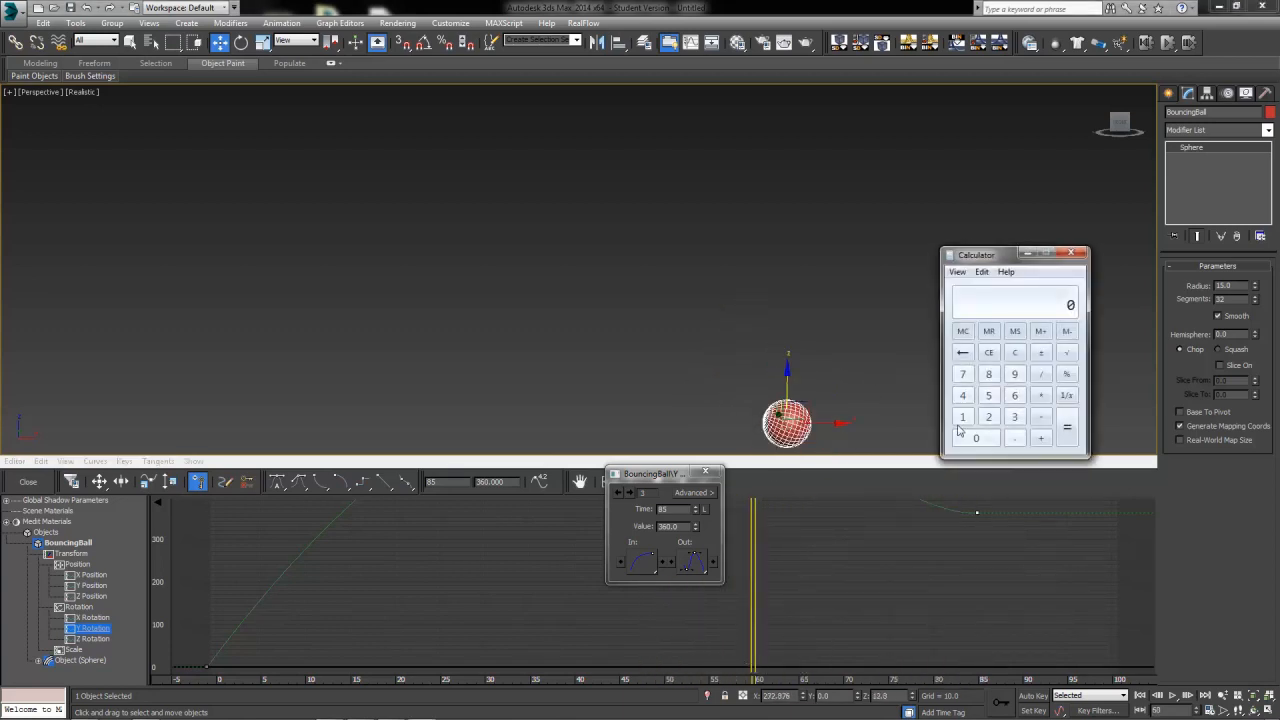
pyautogui.click(963, 374)
pyautogui.click(989, 417)
pyautogui.click(976, 438)
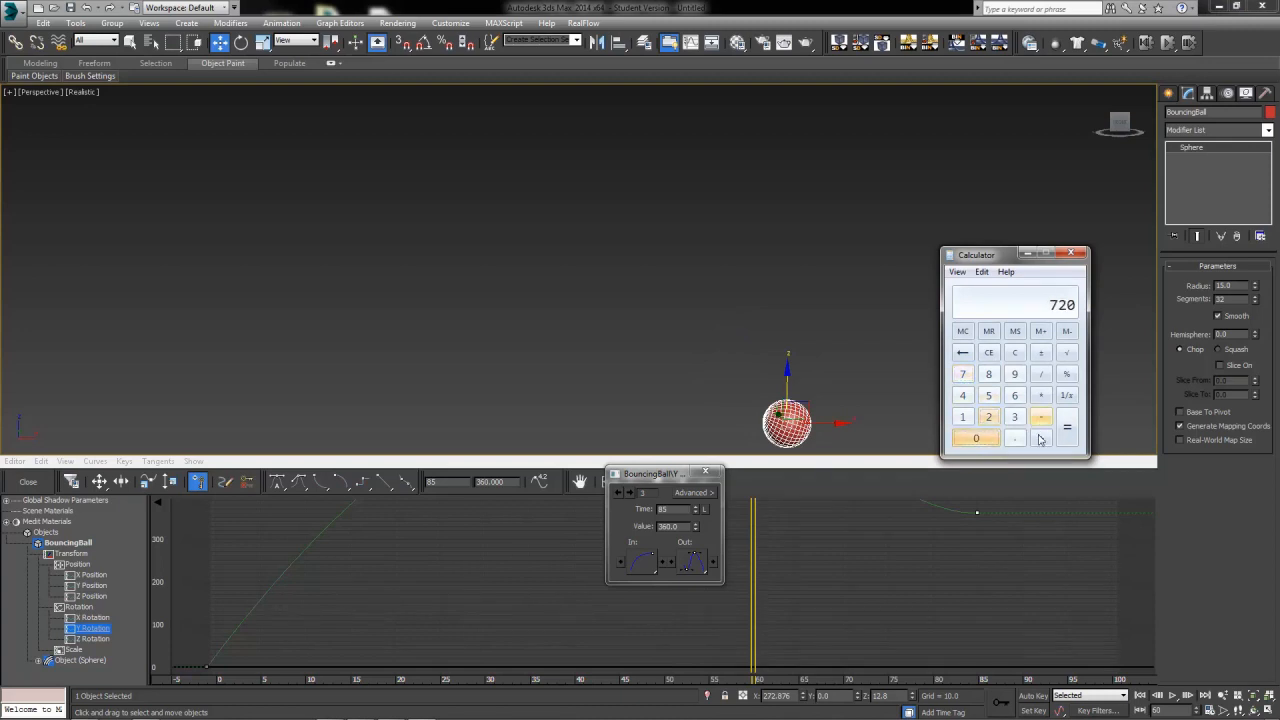
pyautogui.click(1040, 438)
pyautogui.click(1014, 417)
pyautogui.click(1014, 395)
pyautogui.click(976, 438)
pyautogui.click(1067, 427)
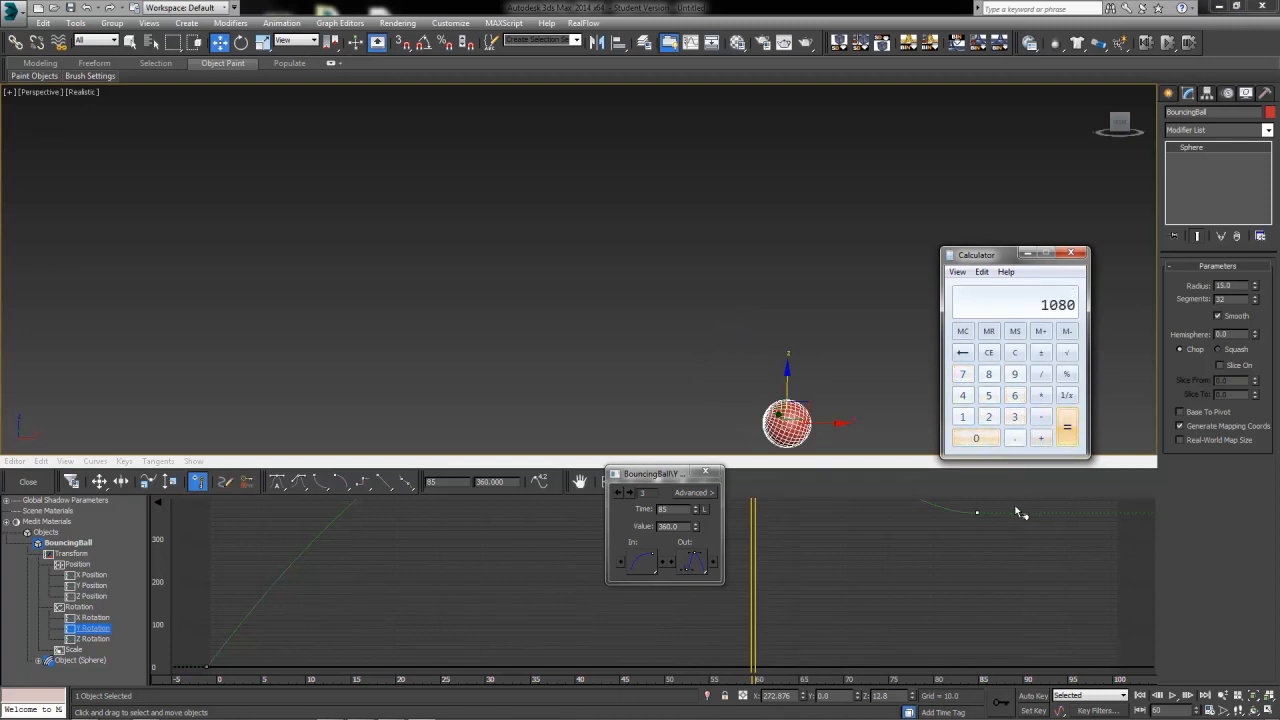
# Set the frame 85 Y Rotation key's value to 1080 and close the key info dialog
pyautogui.moveTo(752, 531); pyautogui.dragTo(982, 567)
pyautogui.moveTo(688, 528); pyautogui.dragTo(582, 524)
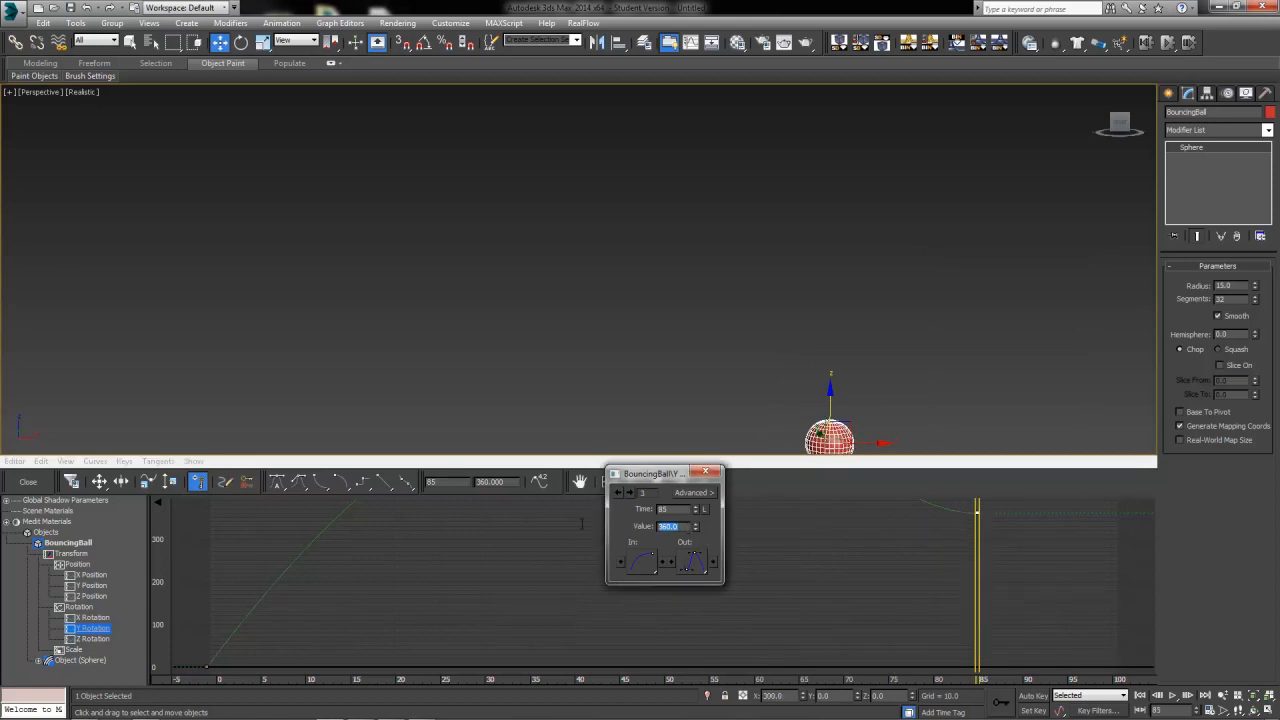
pyautogui.write('1080')
pyautogui.press('Return')
pyautogui.click(707, 471)
# Set the middle Y Rotation key's tangents to linear
pyautogui.moveTo(961, 559); pyautogui.dragTo(296, 716)
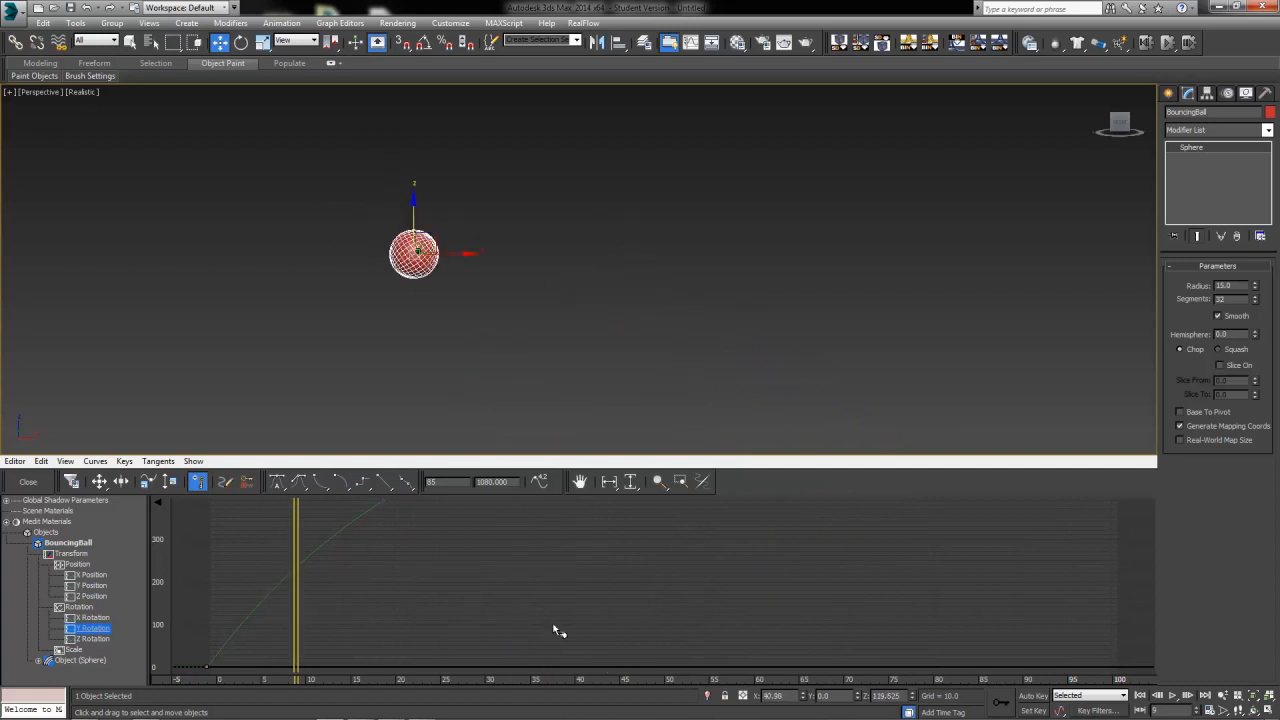
pyautogui.scroll(-2, 603, 600)
pyautogui.scroll(-5, 604, 595)
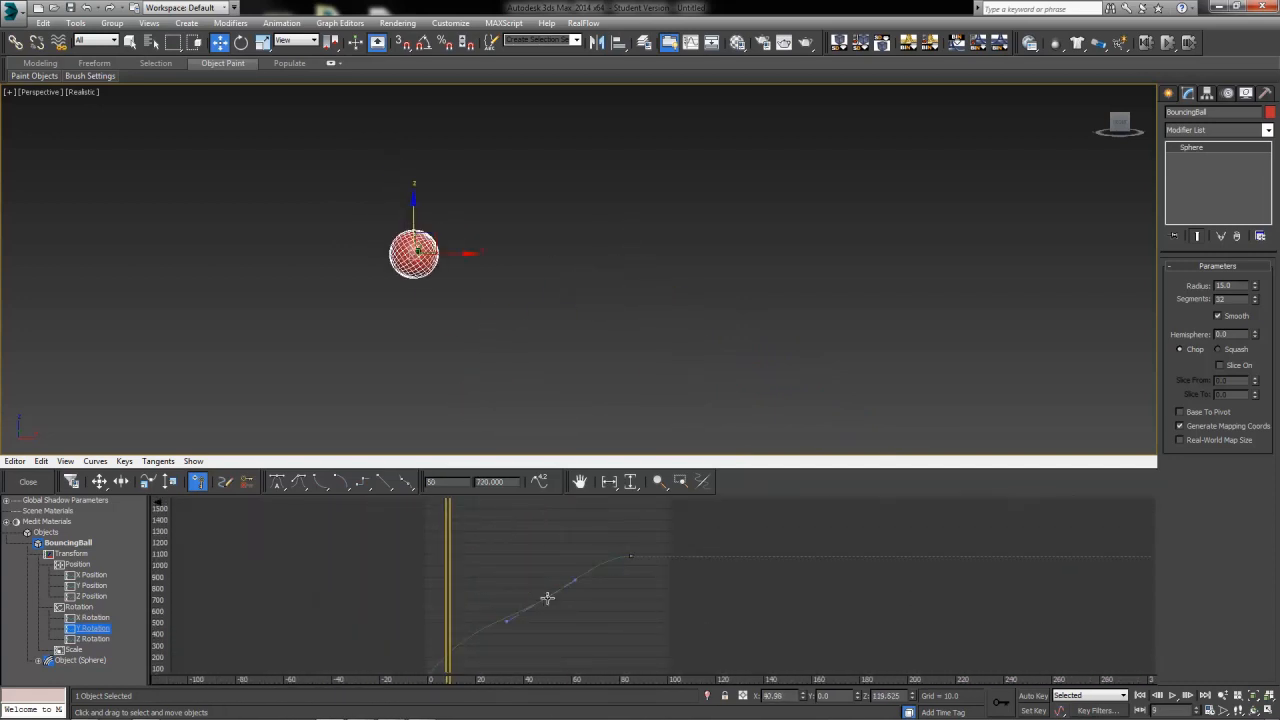
pyautogui.click(382, 484)
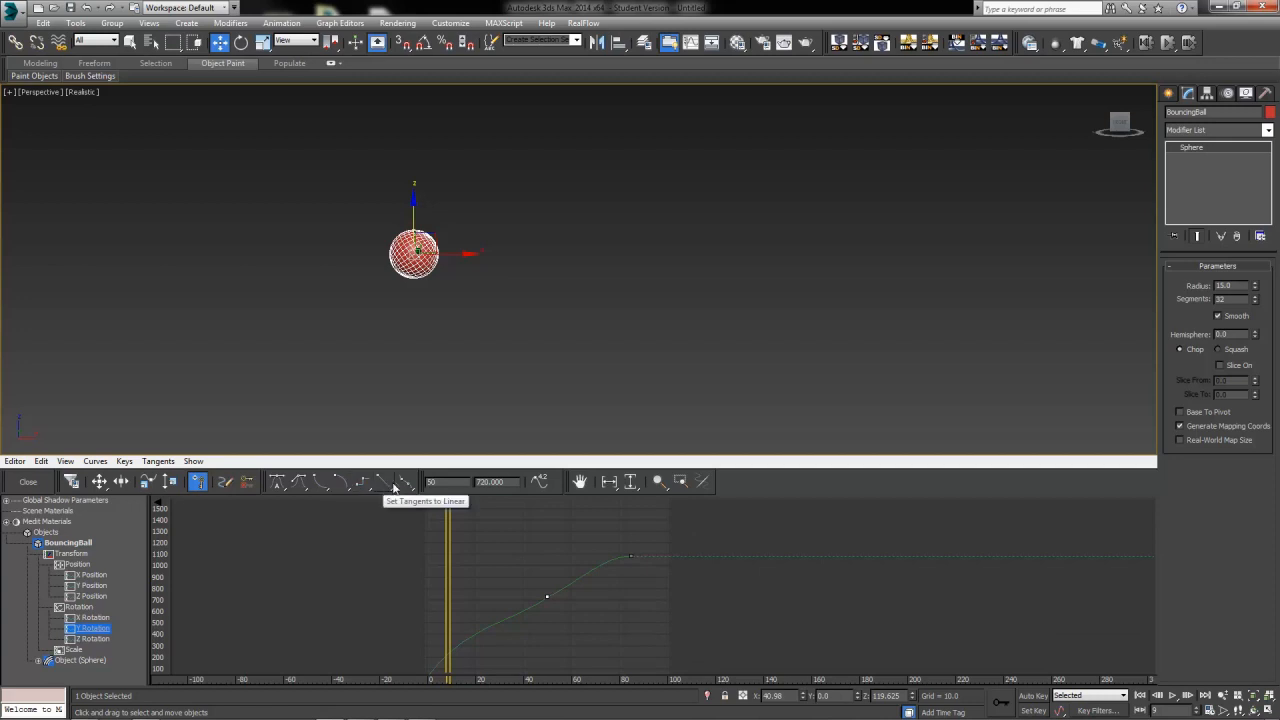
# Raise the middle Y Rotation key to about 936 at frame 48 and adjust its tangent handle to smooth the curve
pyautogui.click(576, 582)
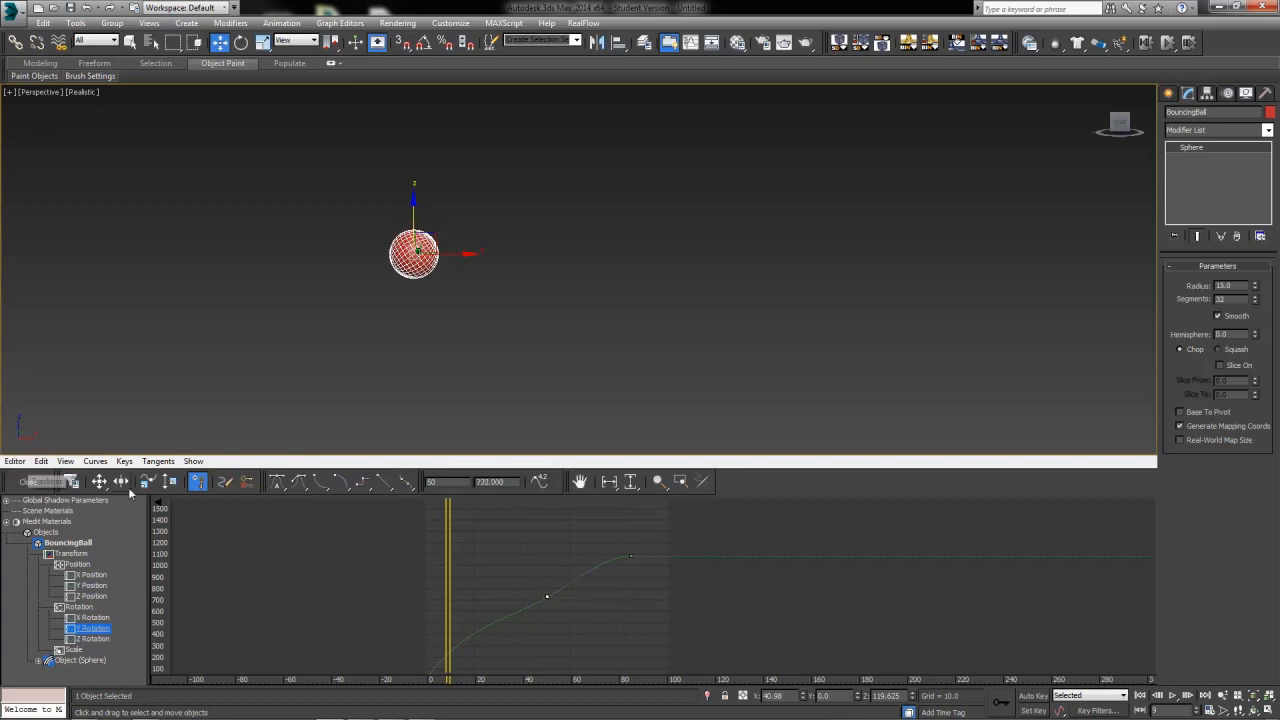
pyautogui.click(99, 481)
pyautogui.click(547, 599)
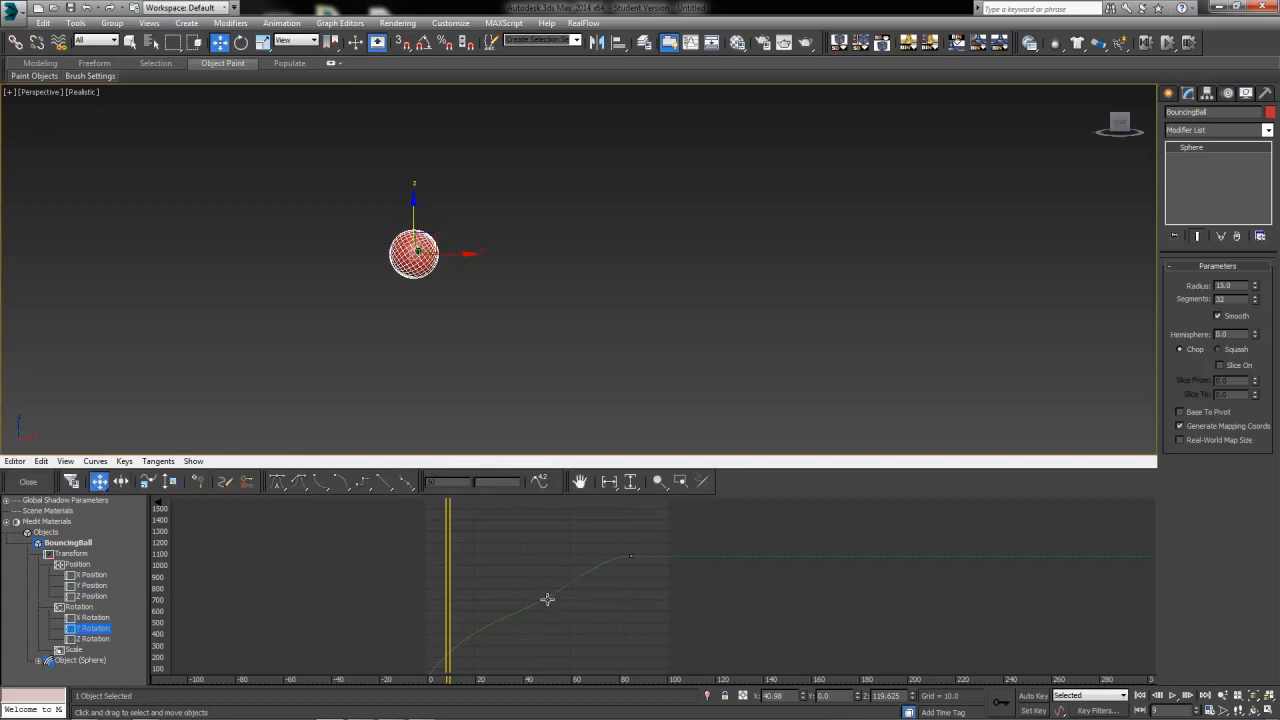
pyautogui.click(548, 597)
pyautogui.moveTo(546, 596); pyautogui.dragTo(543, 572)
pyautogui.click(299, 485)
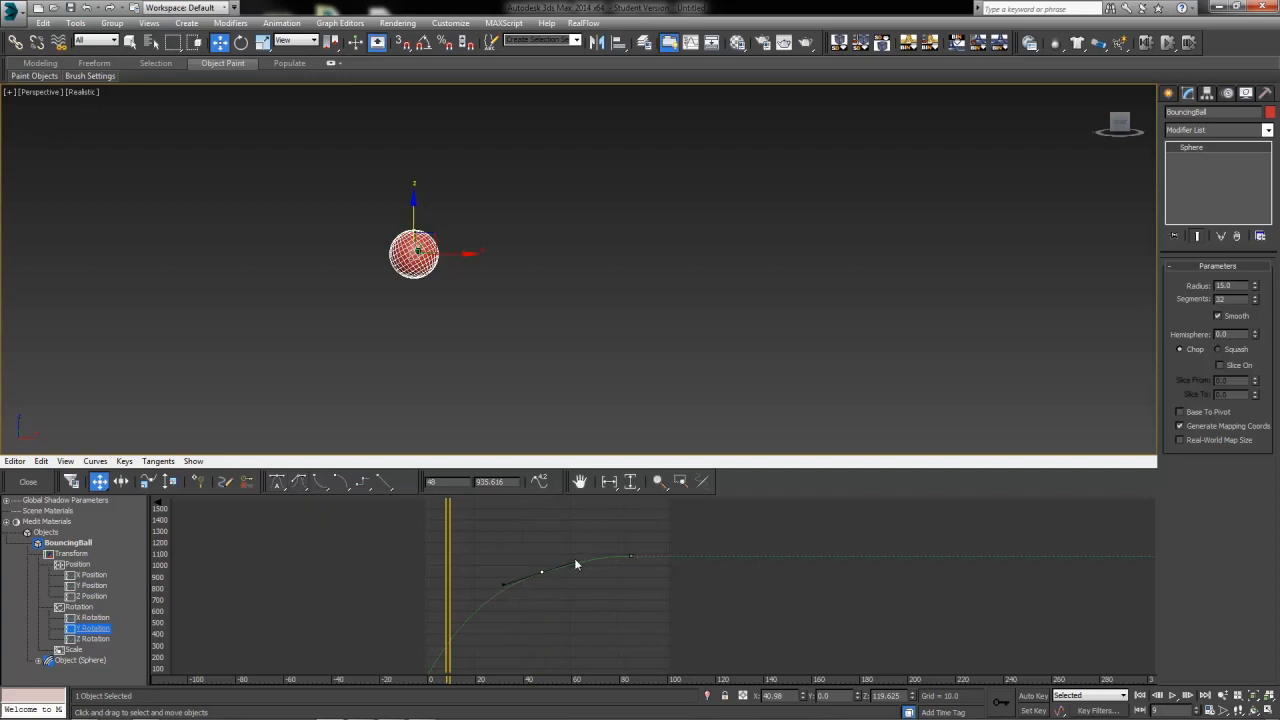
pyautogui.moveTo(574, 559); pyautogui.dragTo(584, 555)
pyautogui.moveTo(541, 572); pyautogui.dragTo(540, 572)
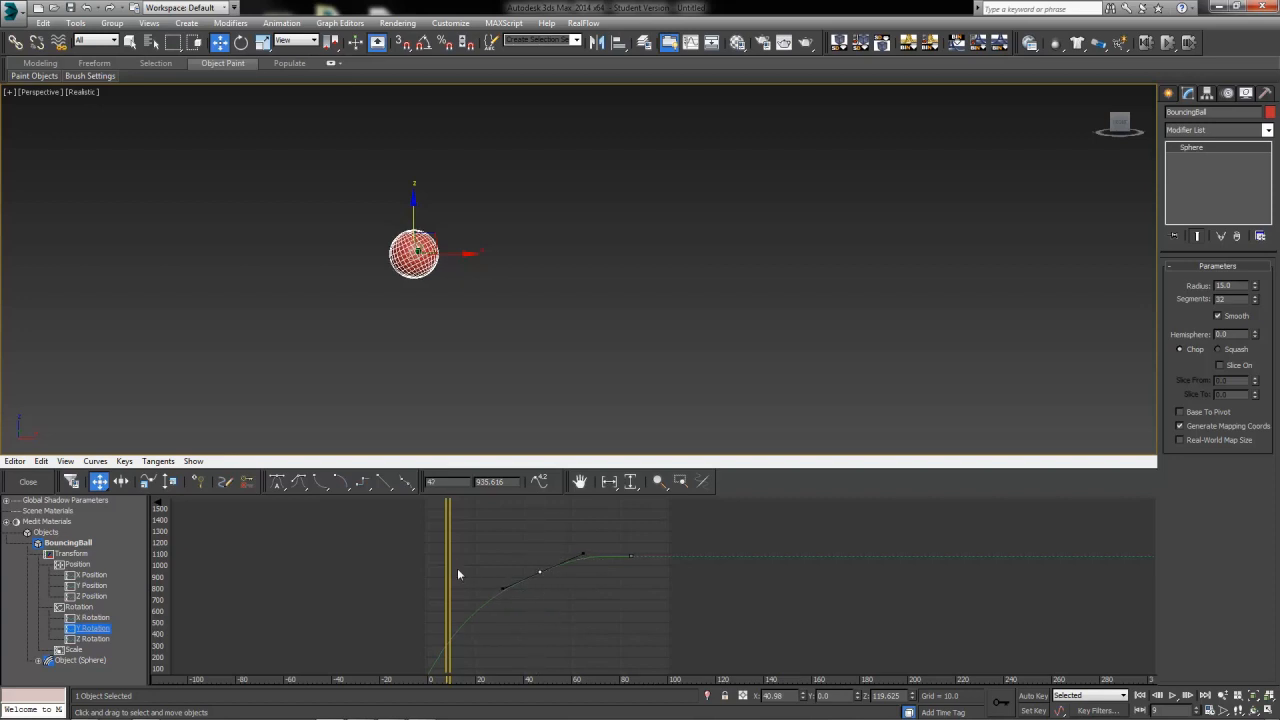
# Close the curve editor, play the animation, and return to frame 0
pyautogui.moveTo(446, 577); pyautogui.dragTo(426, 612)
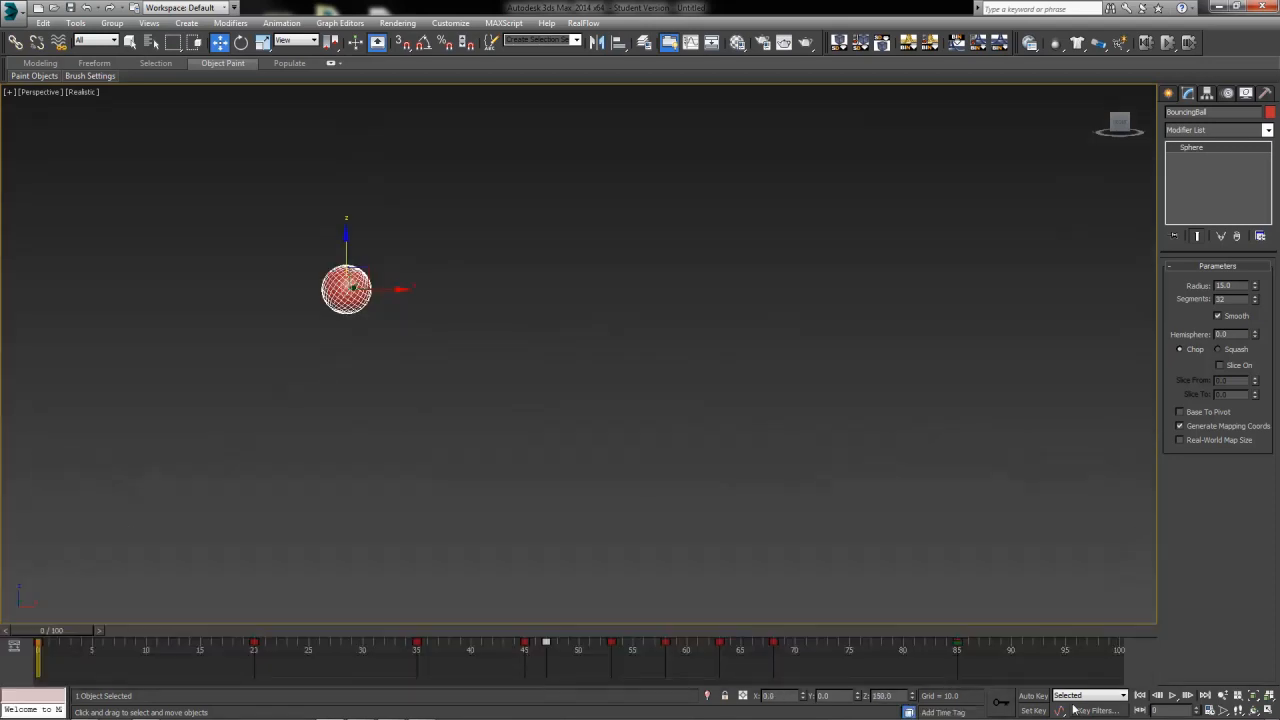
pyautogui.click(1172, 700)
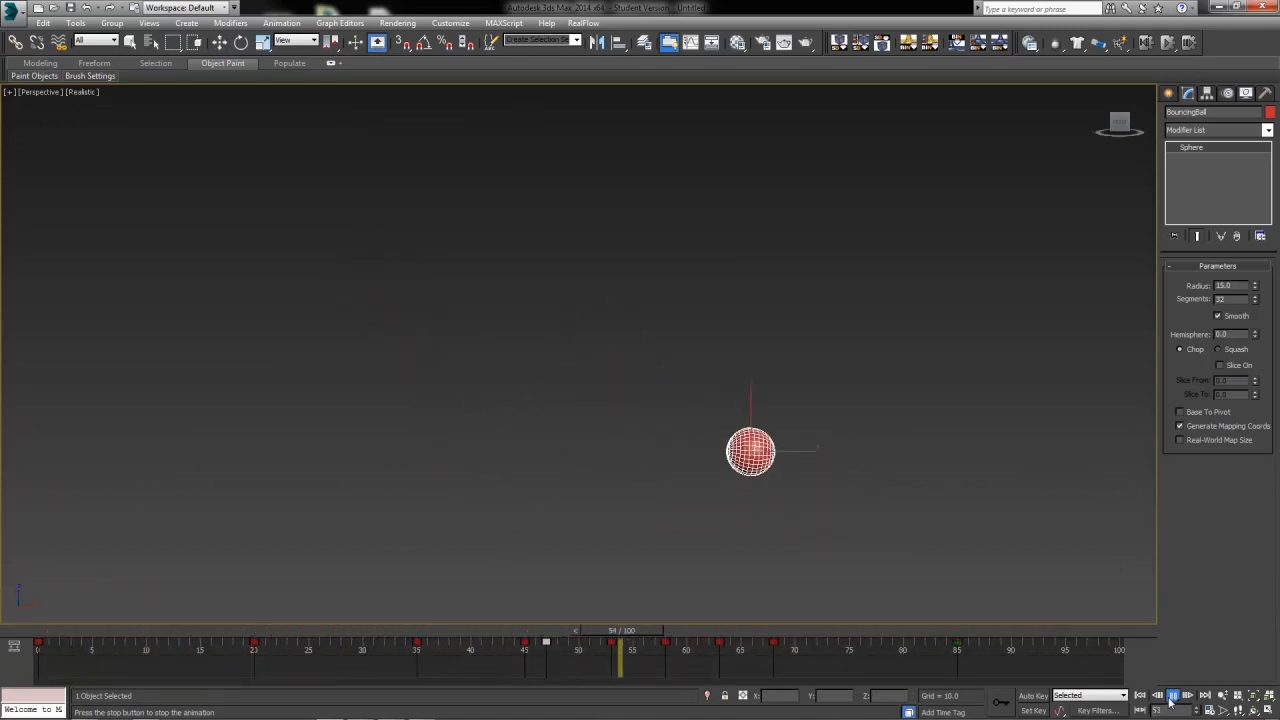
pyautogui.moveTo(103, 632); pyautogui.dragTo(40, 665)
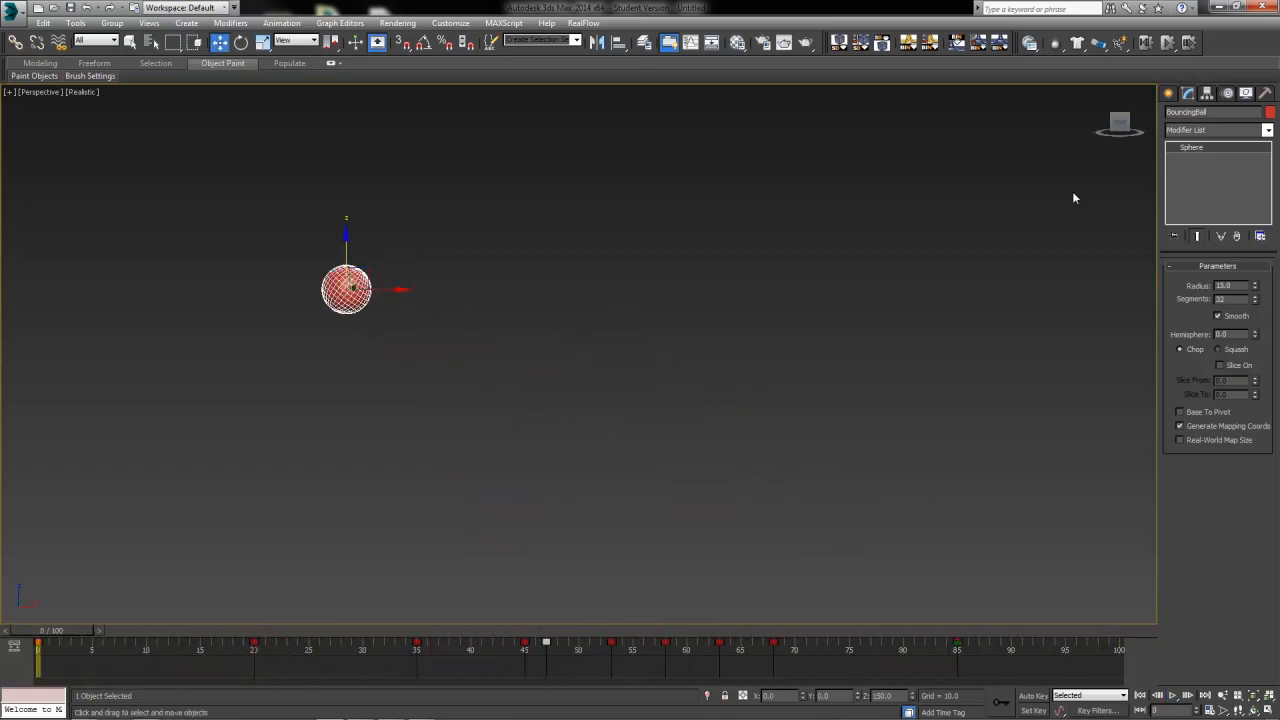
# Create a plane 1500 by 1500 with 1 length segment and 1 width segment
pyautogui.click(1169, 92)
pyautogui.click(1243, 233)
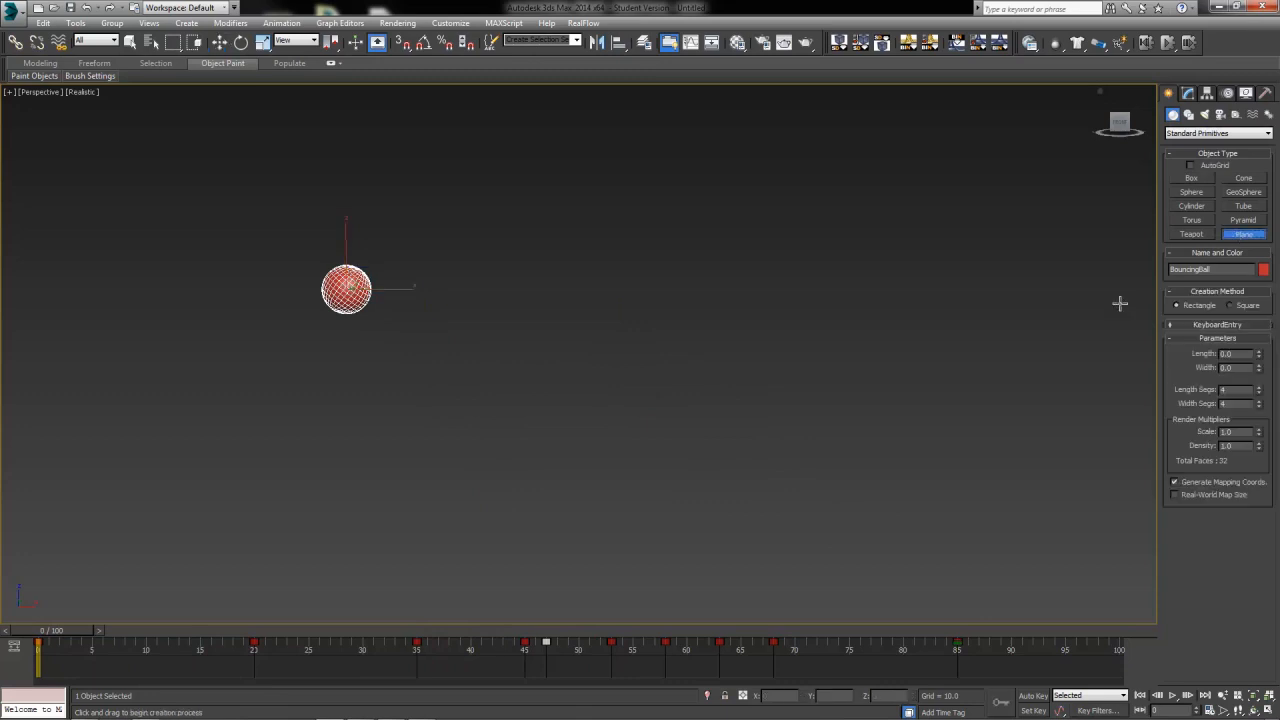
pyautogui.hotkey('alt', 'w')
pyautogui.moveTo(75, 125); pyautogui.dragTo(463, 351)
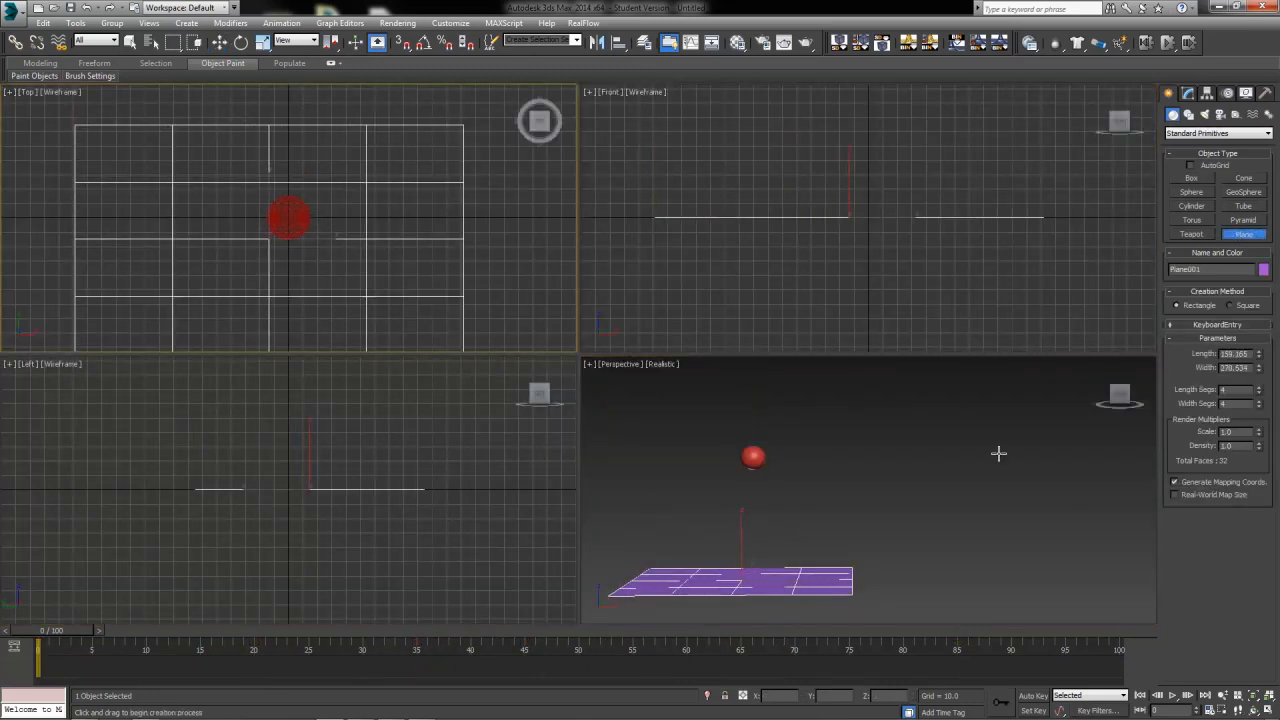
pyautogui.write('1500')
pyautogui.press('Tab')
pyautogui.write('1500')
pyautogui.press('Tab')
pyautogui.write('1')
pyautogui.press('Tab')
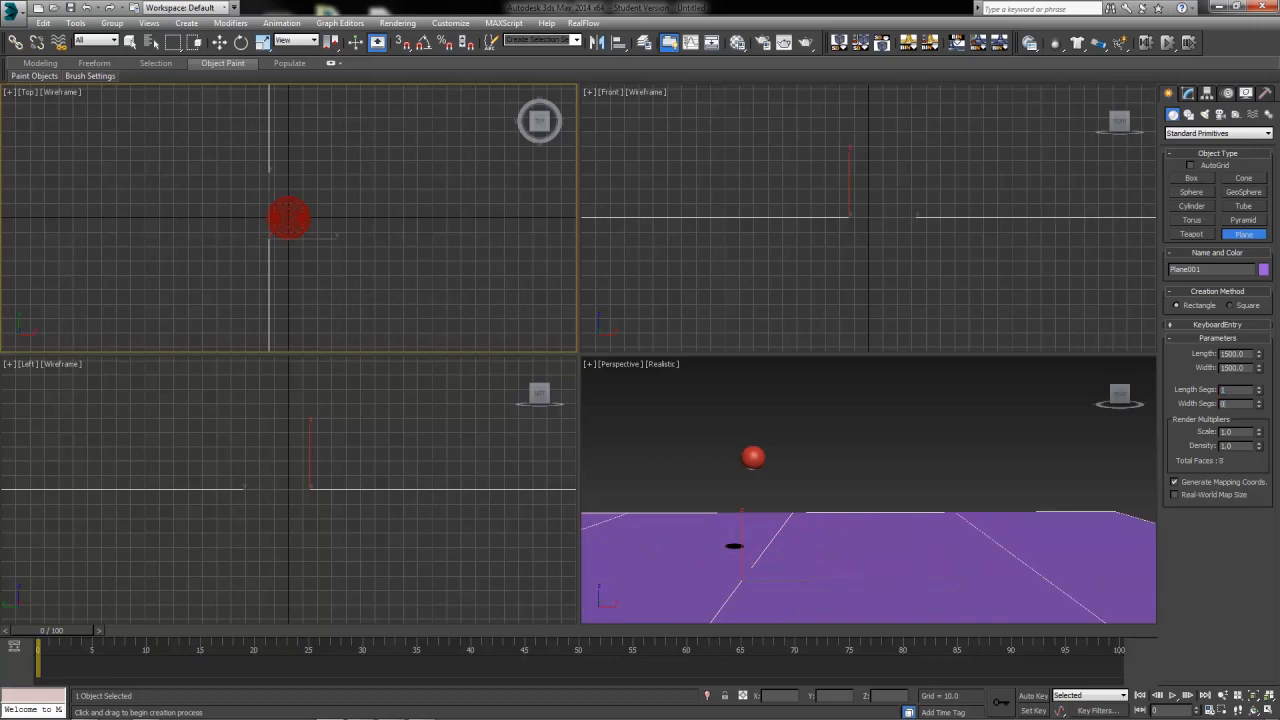
pyautogui.write('1')
pyautogui.press('Tab')
# Move the plane to X 0, Y 0, Z -15
pyautogui.moveTo(48, 632); pyautogui.dragTo(790, 632)
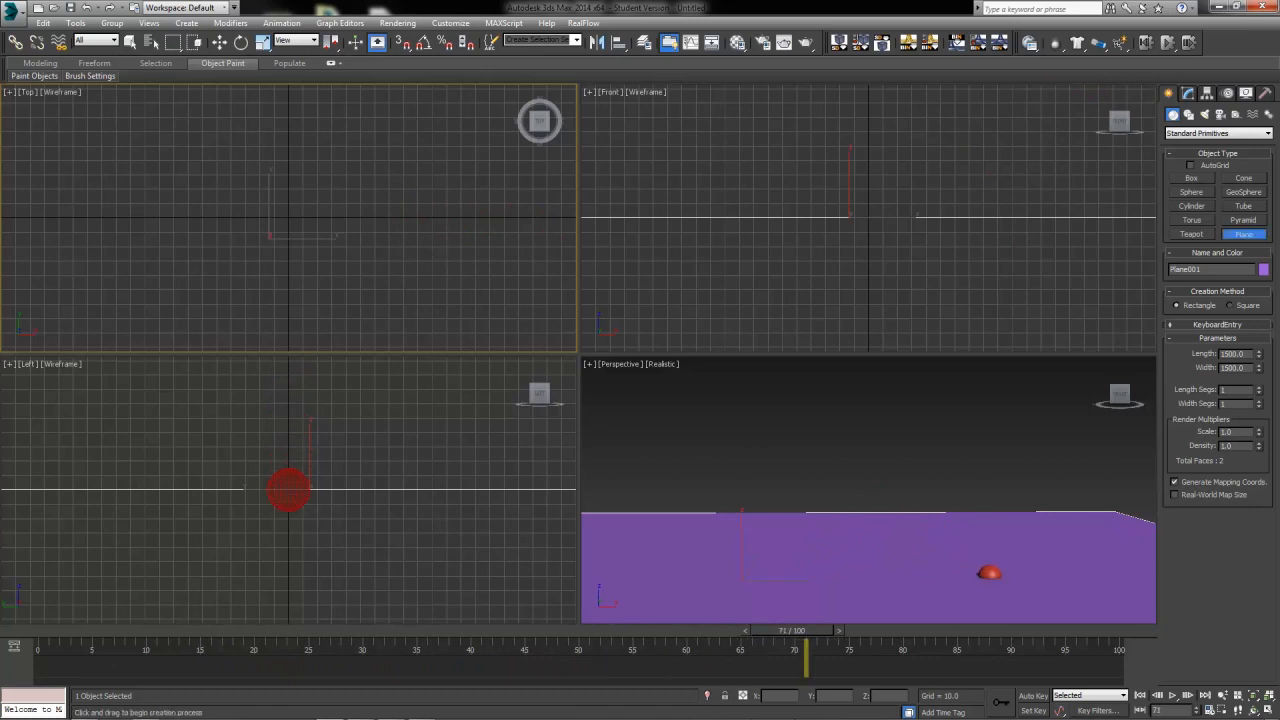
pyautogui.click(219, 42)
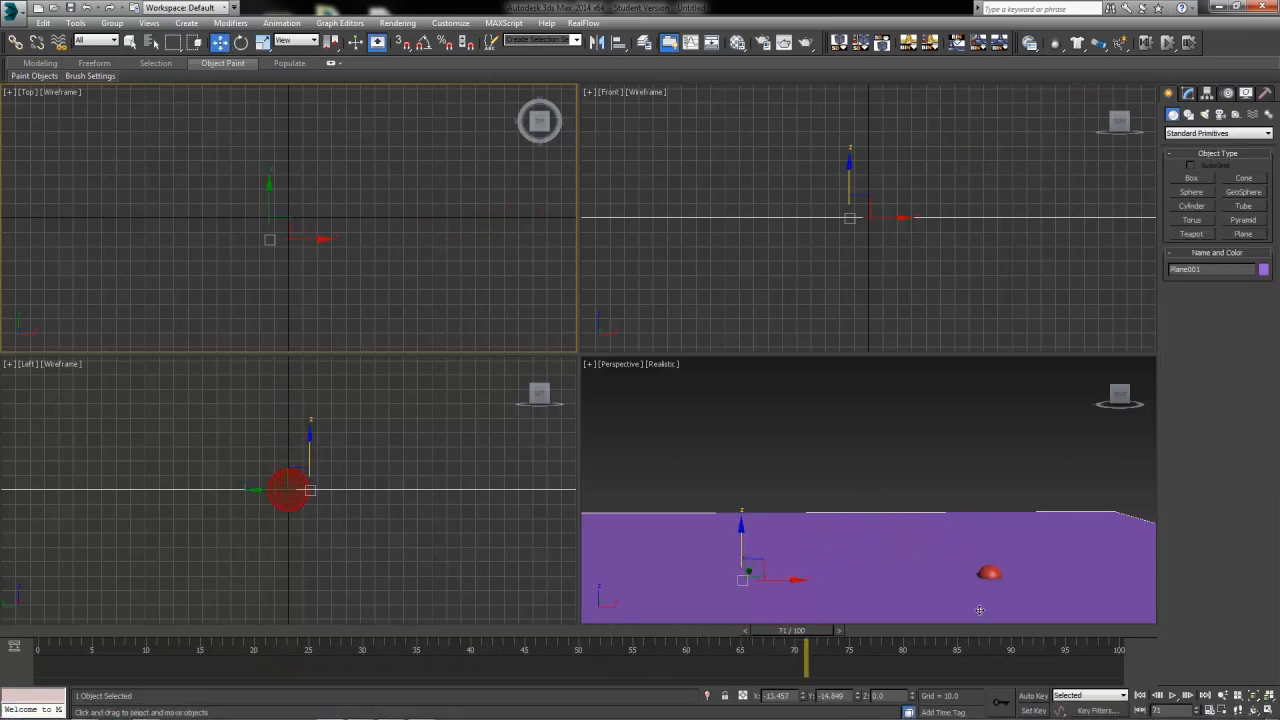
pyautogui.doubleClick(777, 695)
pyautogui.write('0')
pyautogui.press('Tab')
pyautogui.write('0')
pyautogui.press('Tab')
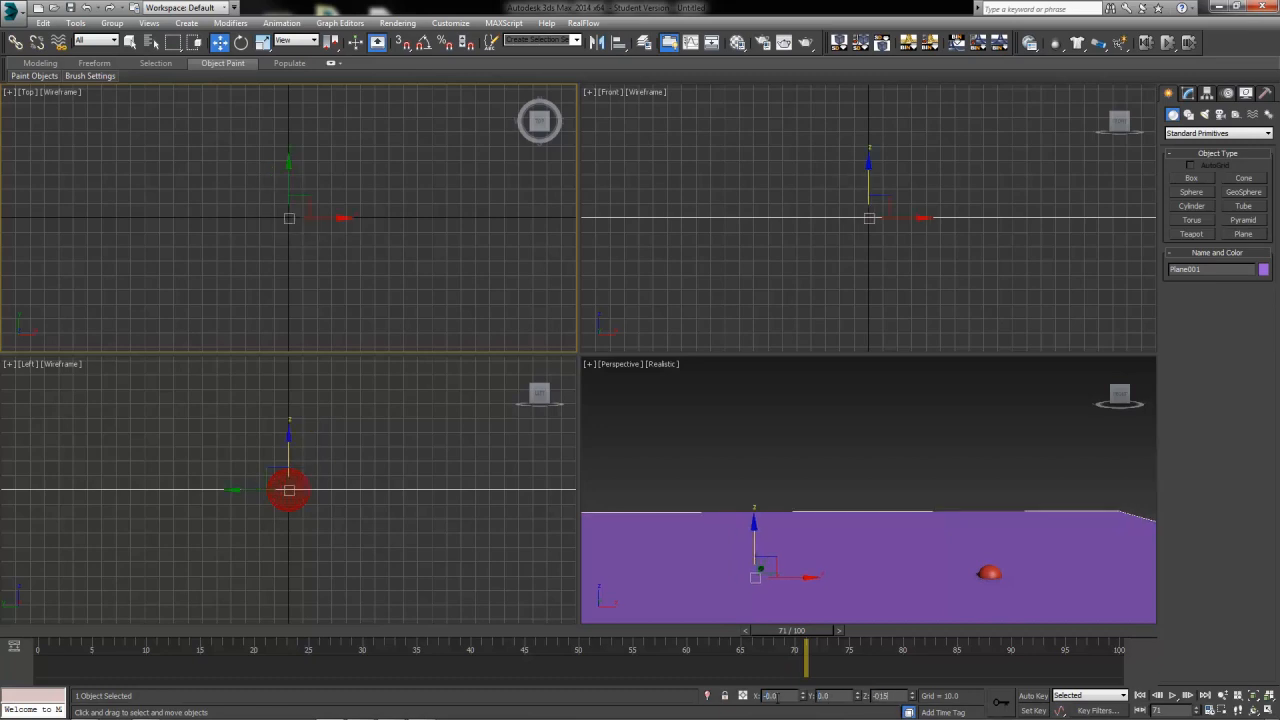
pyautogui.write('-15')
pyautogui.press('Return')
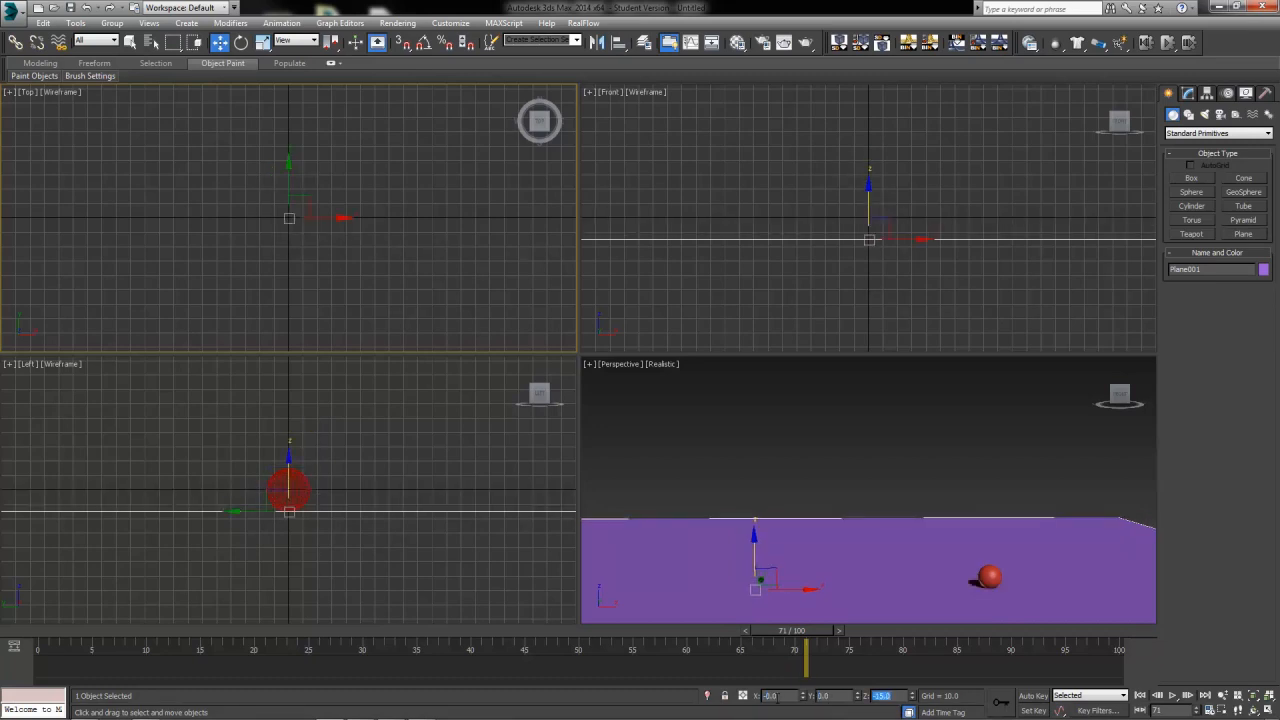
# Check the ball's position against the plane at frame 100
pyautogui.moveTo(813, 632); pyautogui.dragTo(1150, 706)
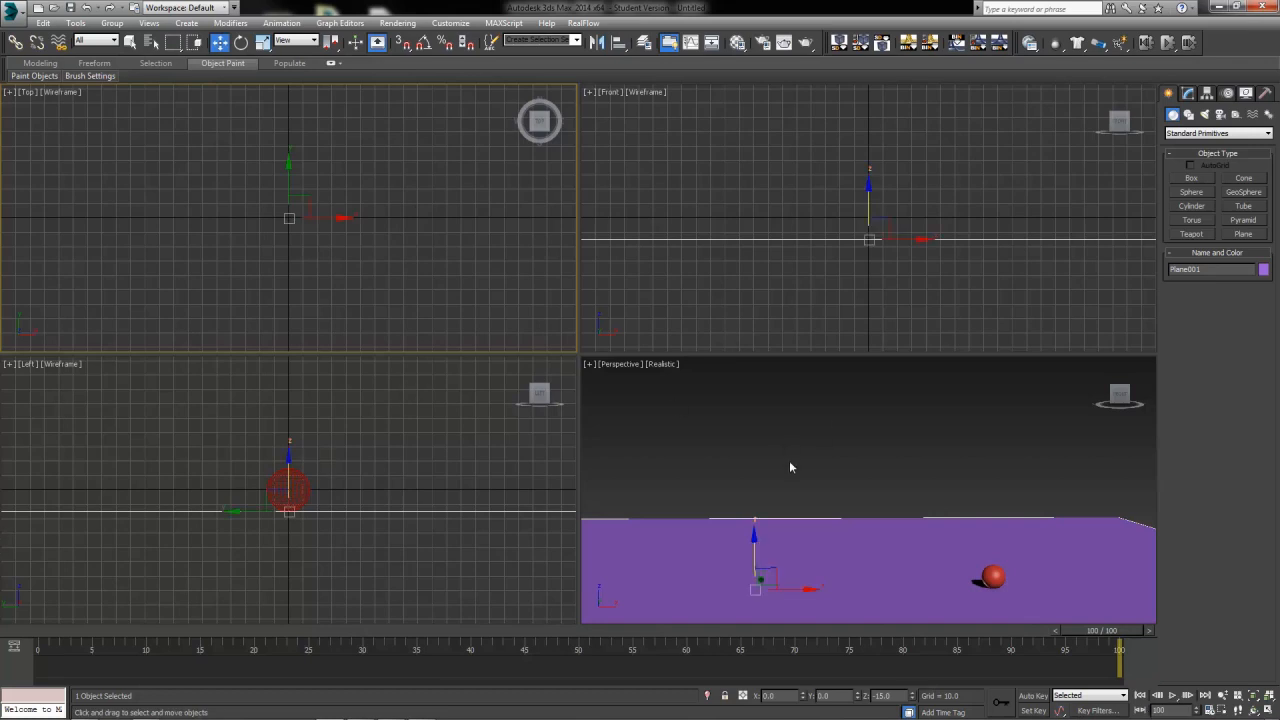
pyautogui.click(992, 576)
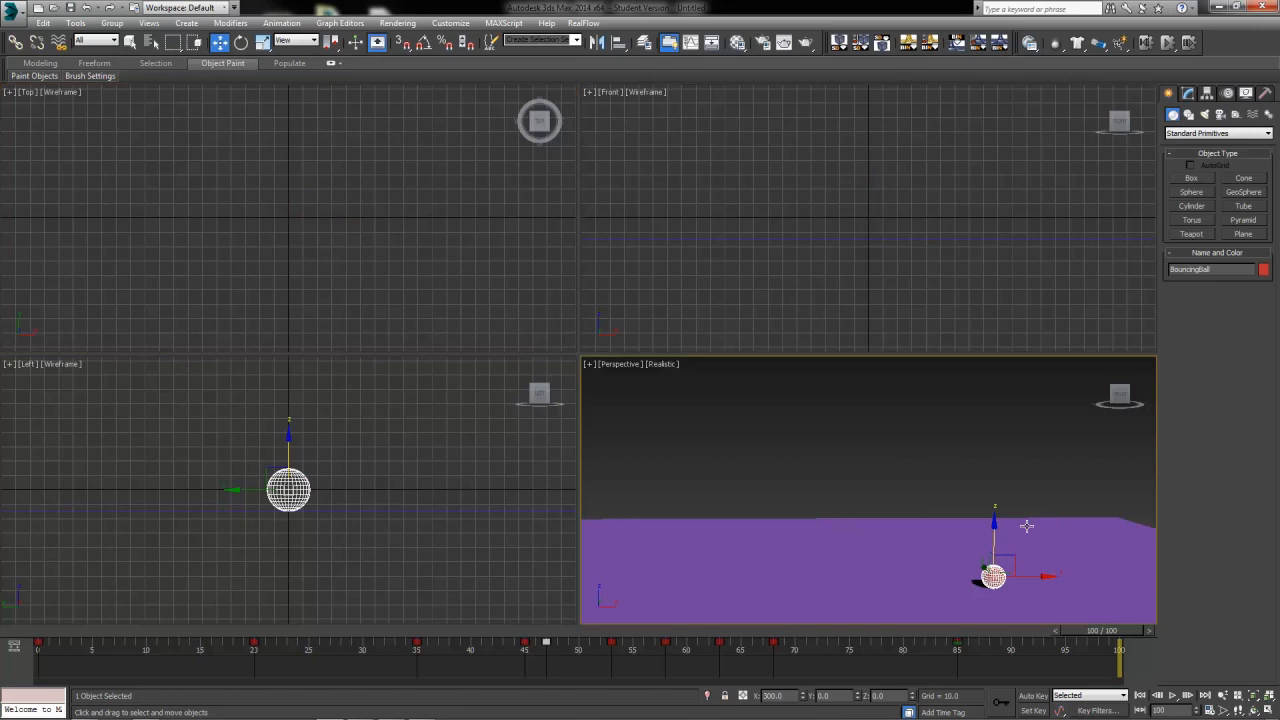
pyautogui.click(908, 497)
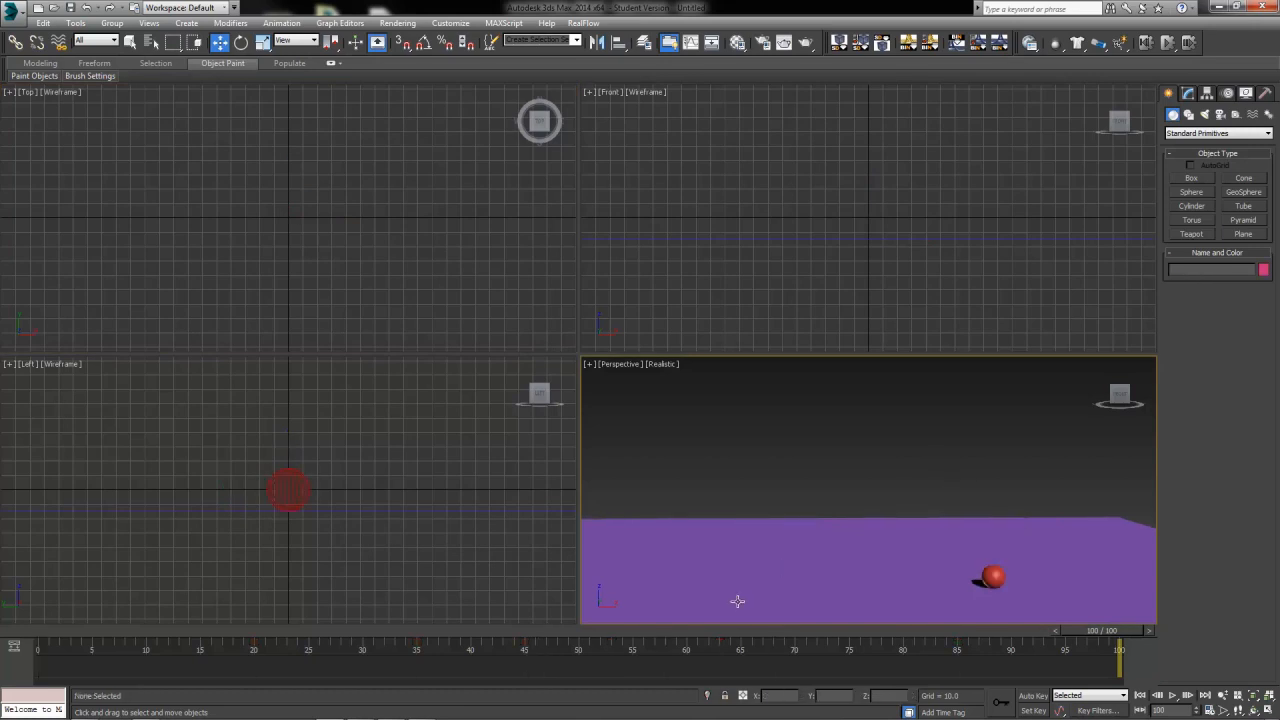